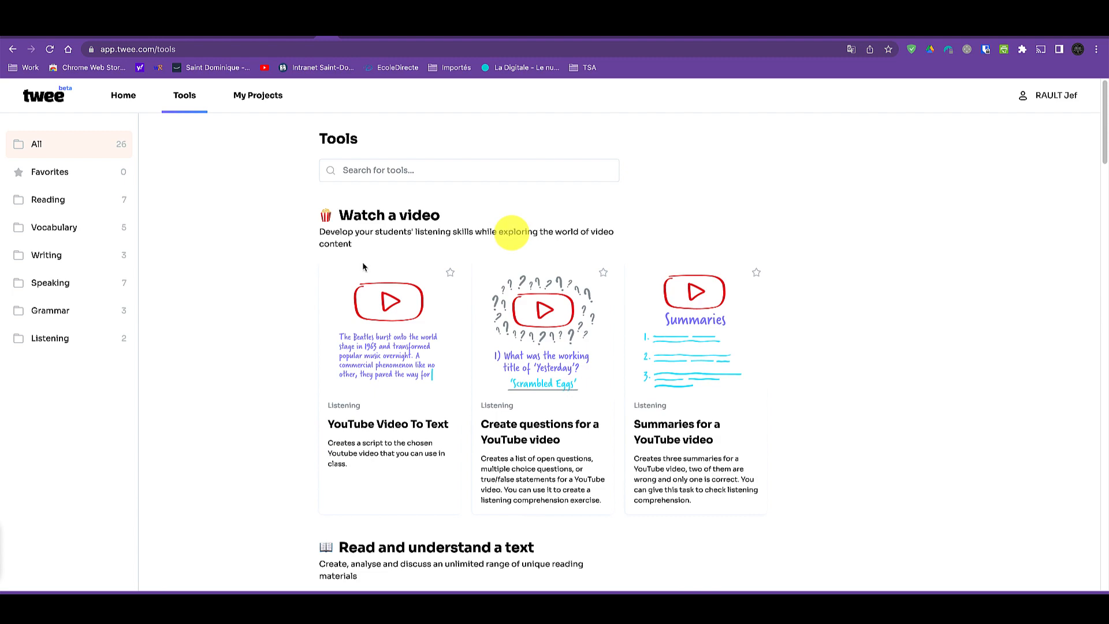
- Show the Listening tools, and copy the URL of the LOS ANGELES TRAVEL GUIDE video from its YouTube page
click(50, 337)
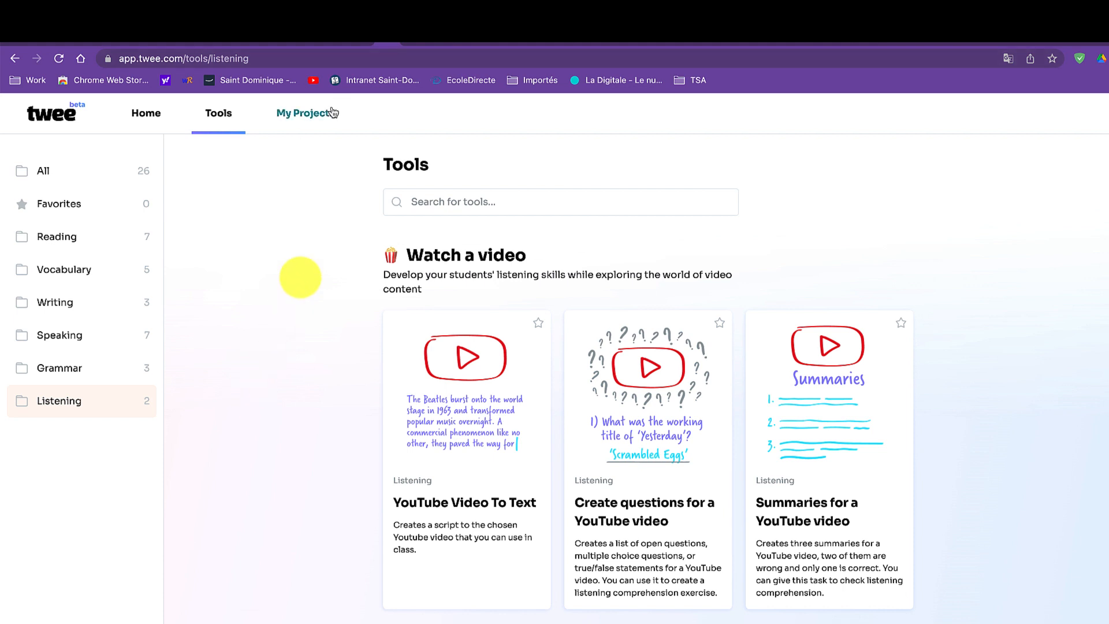
click(411, 42)
click(298, 57)
key(super+c)
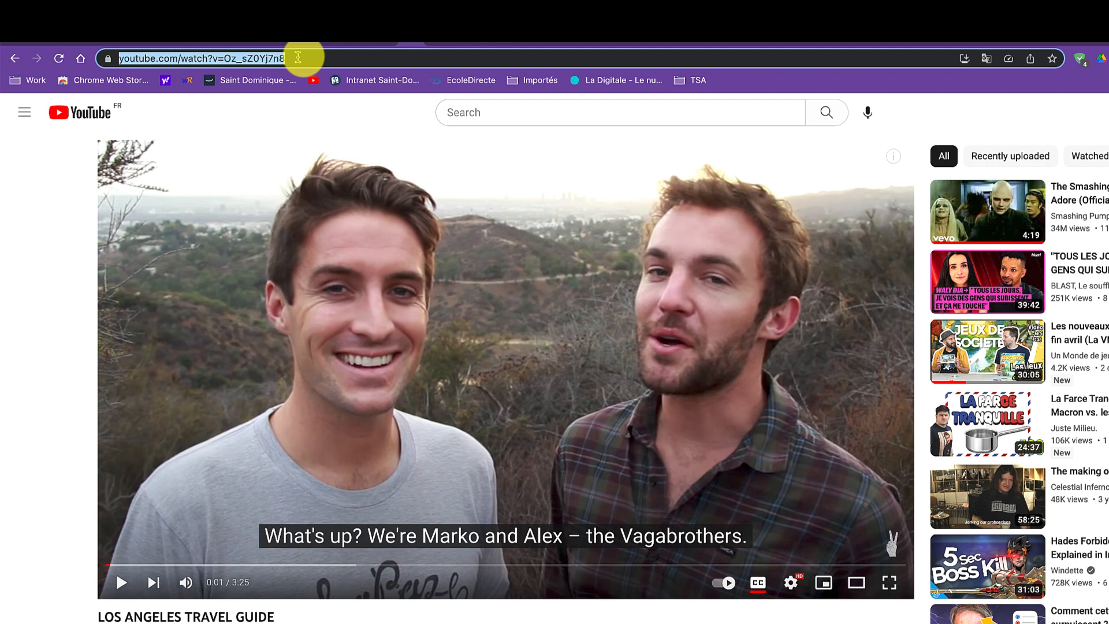
click(386, 39)
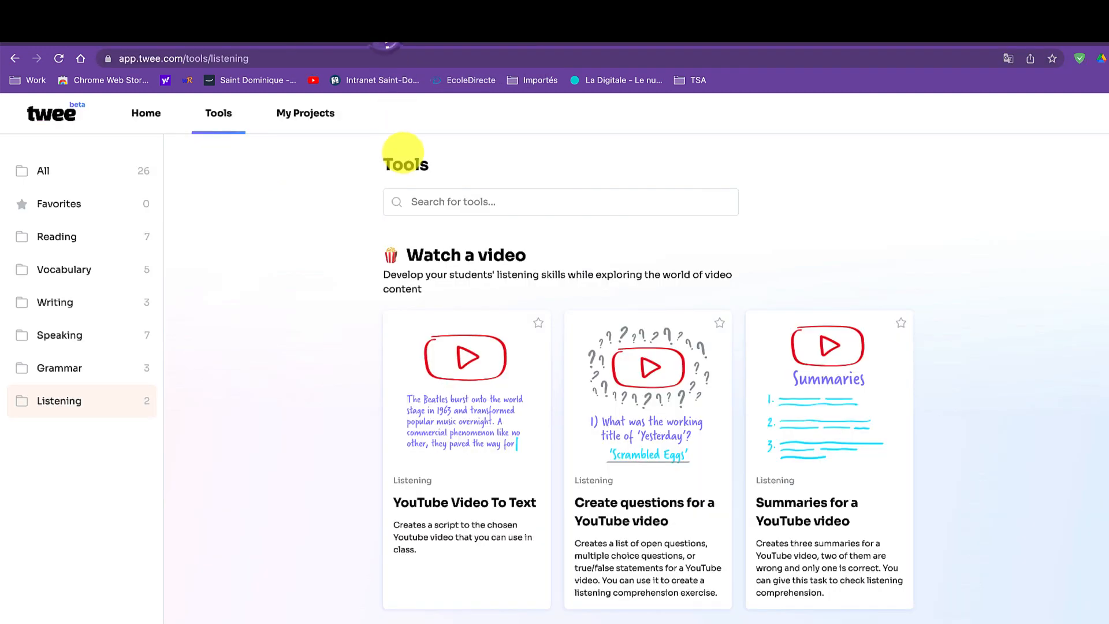
click(460, 500)
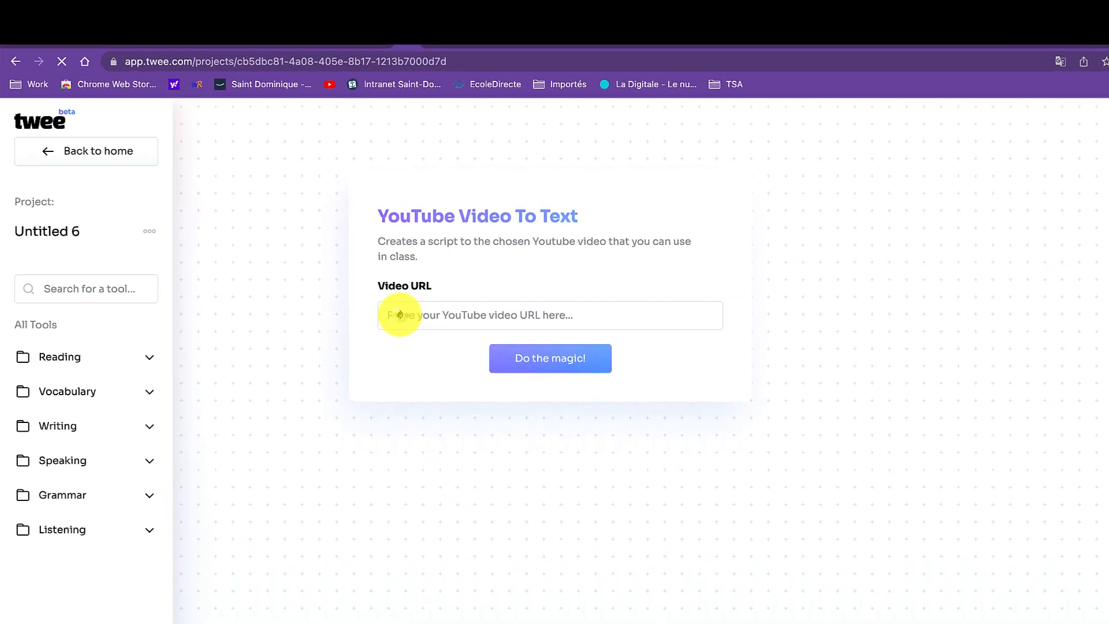
click(400, 315)
key(super+v)
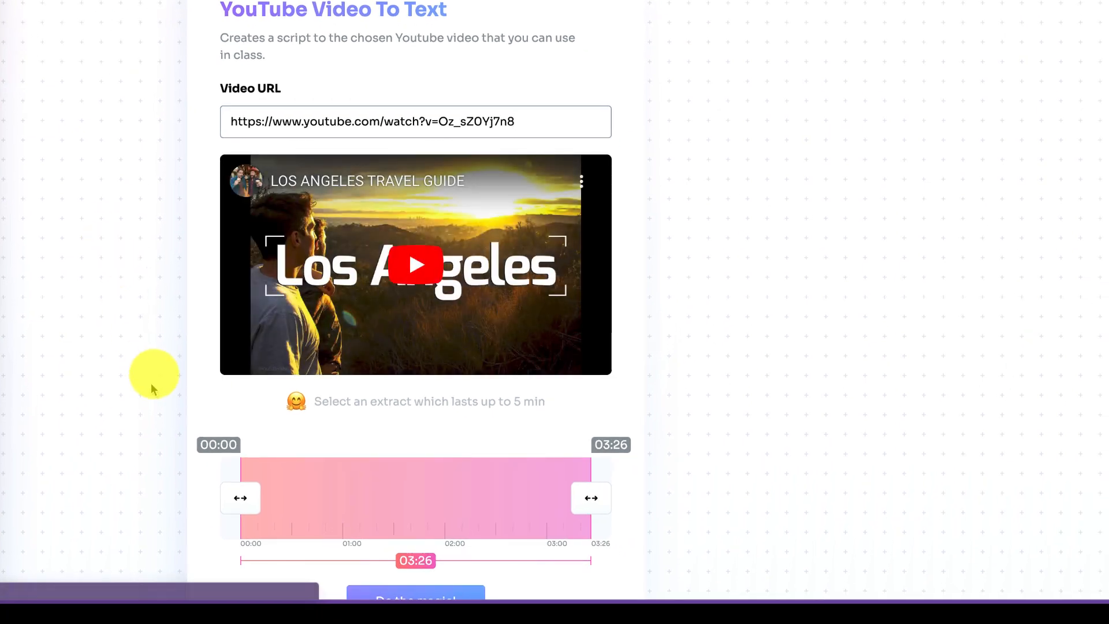
- Keep the full extract from 00:00 to 03:26 and generate the script of the entire video
scroll(153, 390, down, 2)
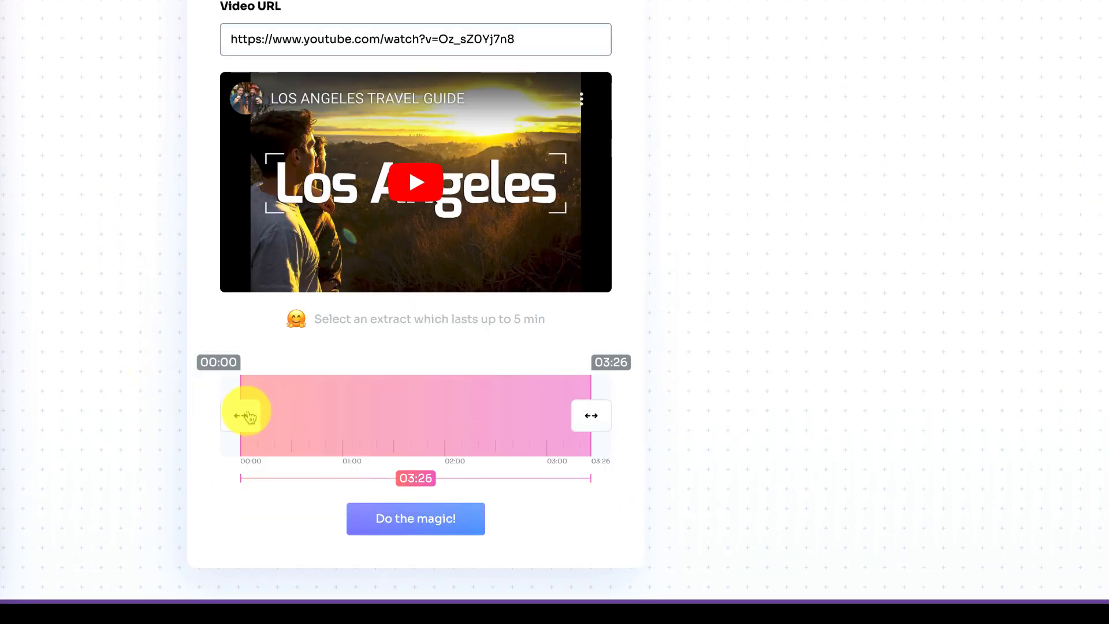
mouse_move(246, 416)
mouse_down()
mouse_move(338, 417)
mouse_move(259, 426)
mouse_move(231, 415)
mouse_up()
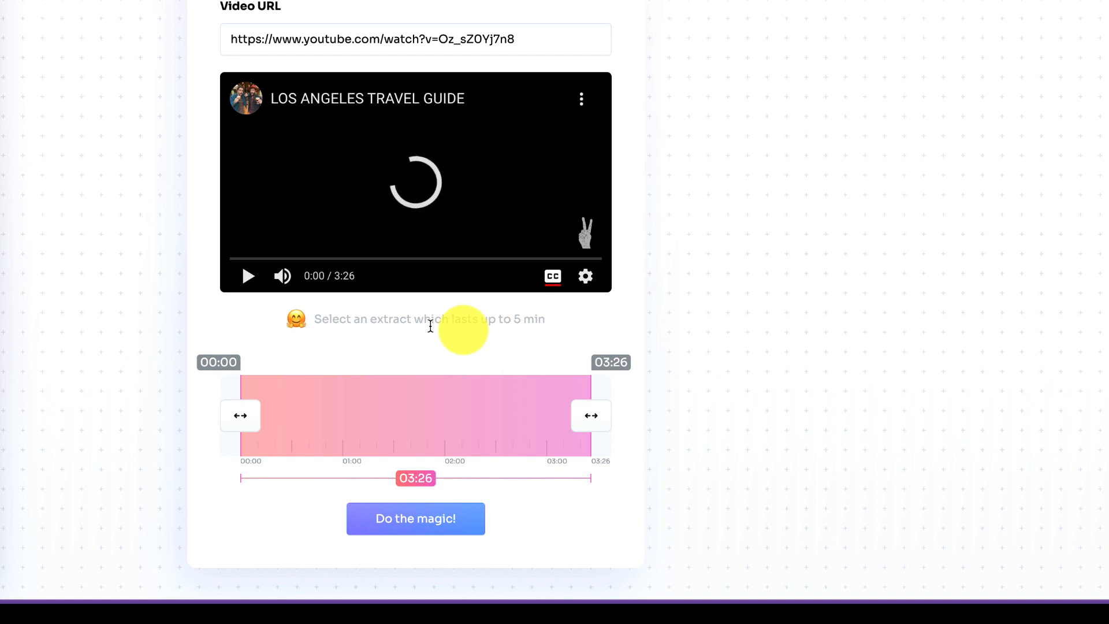
click(420, 524)
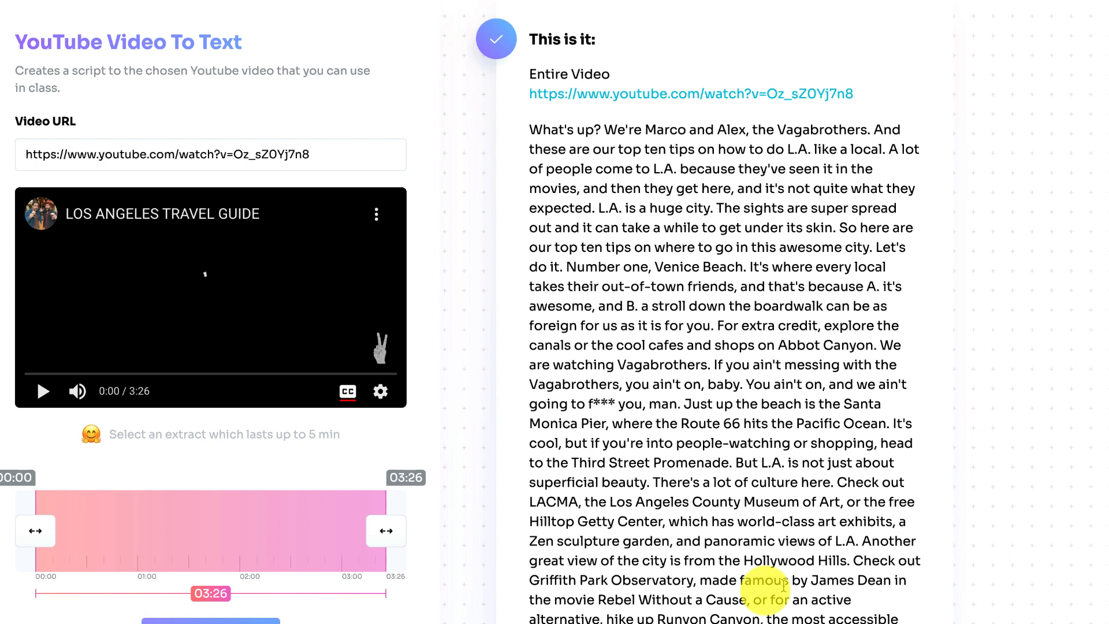
- Read through the generated script and check the word "Canyon" after "Abbot" against the video at about 0:37
scroll(762, 263, down, 4)
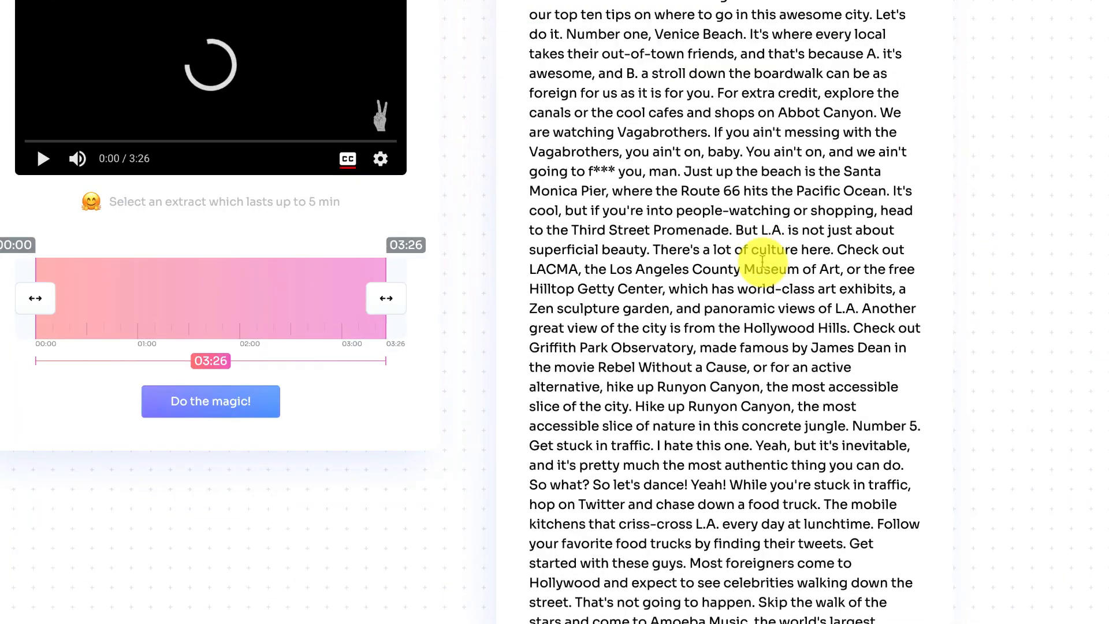
scroll(761, 269, down, 4)
scroll(762, 276, down, 5)
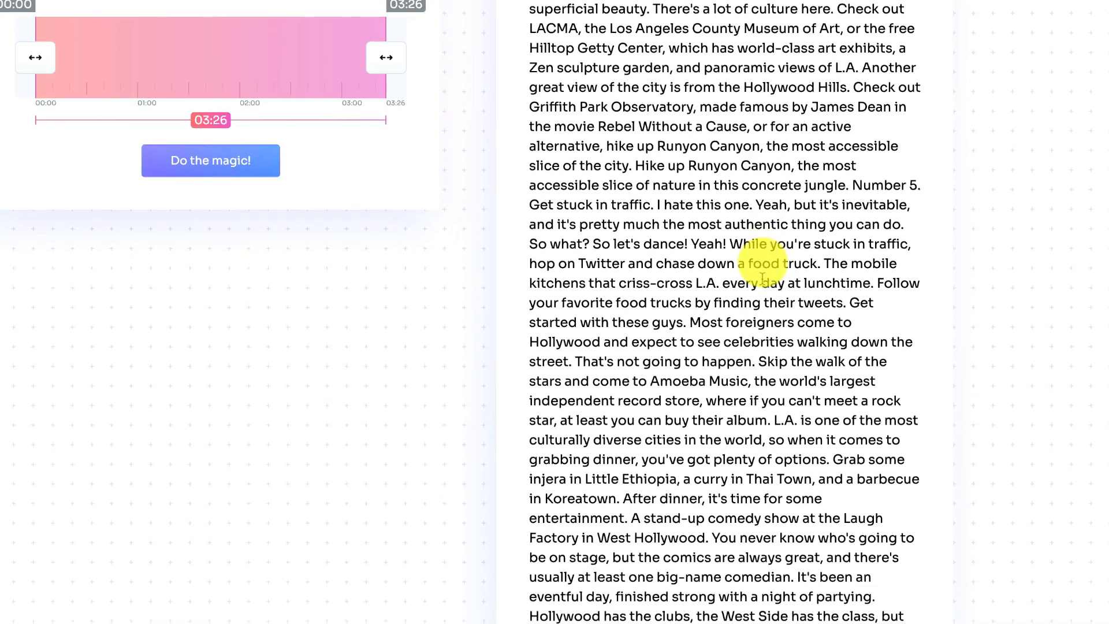
scroll(762, 276, up, 14)
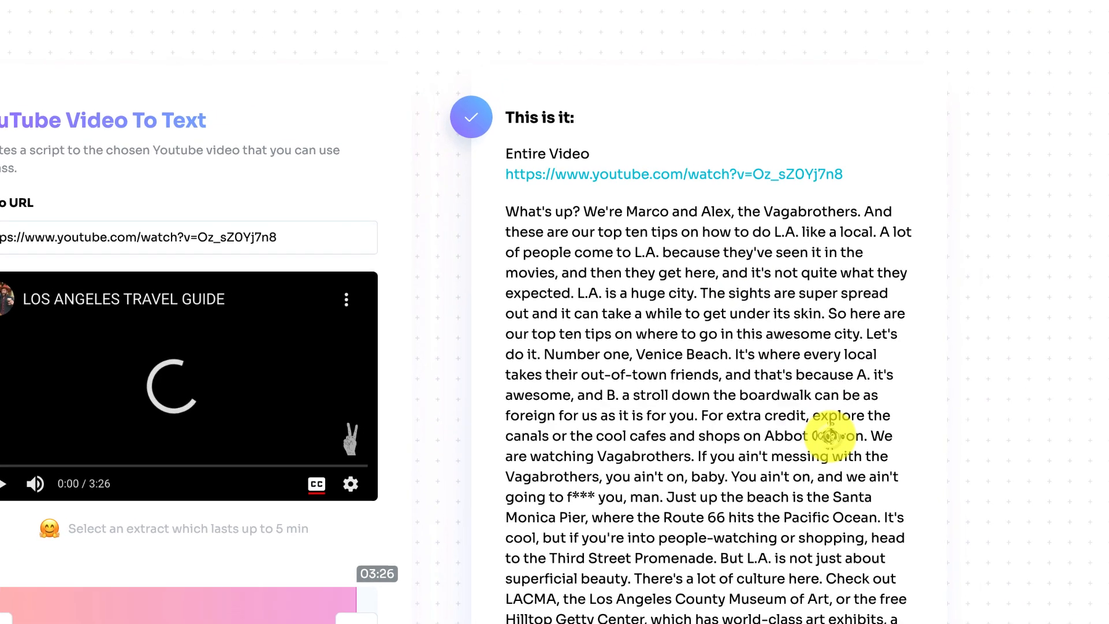
triple_click(830, 436)
click(830, 435)
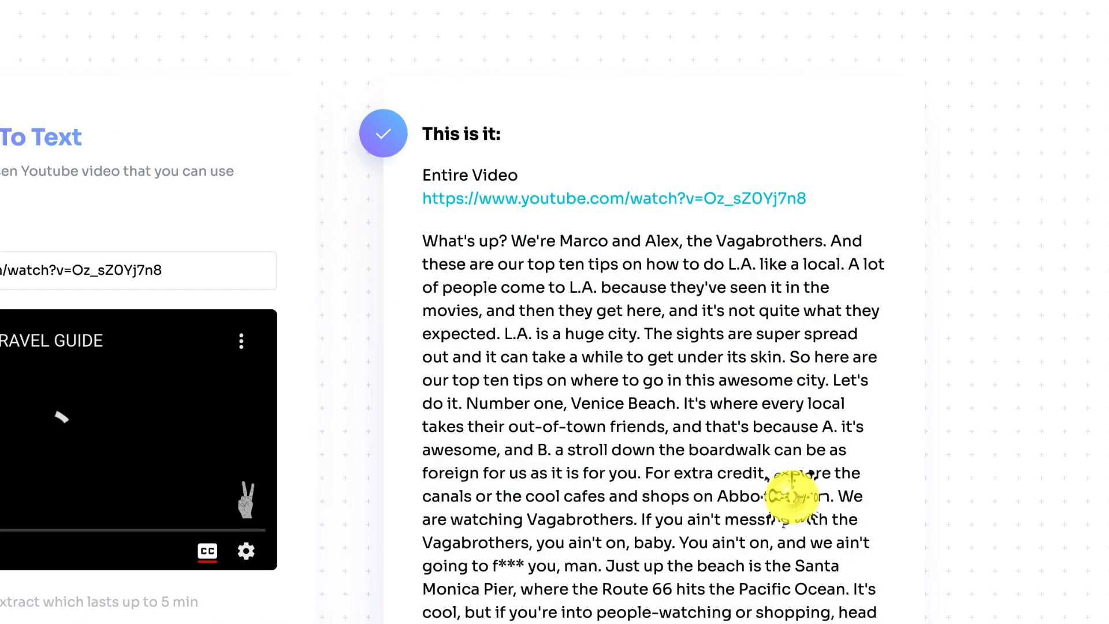
double_click(797, 496)
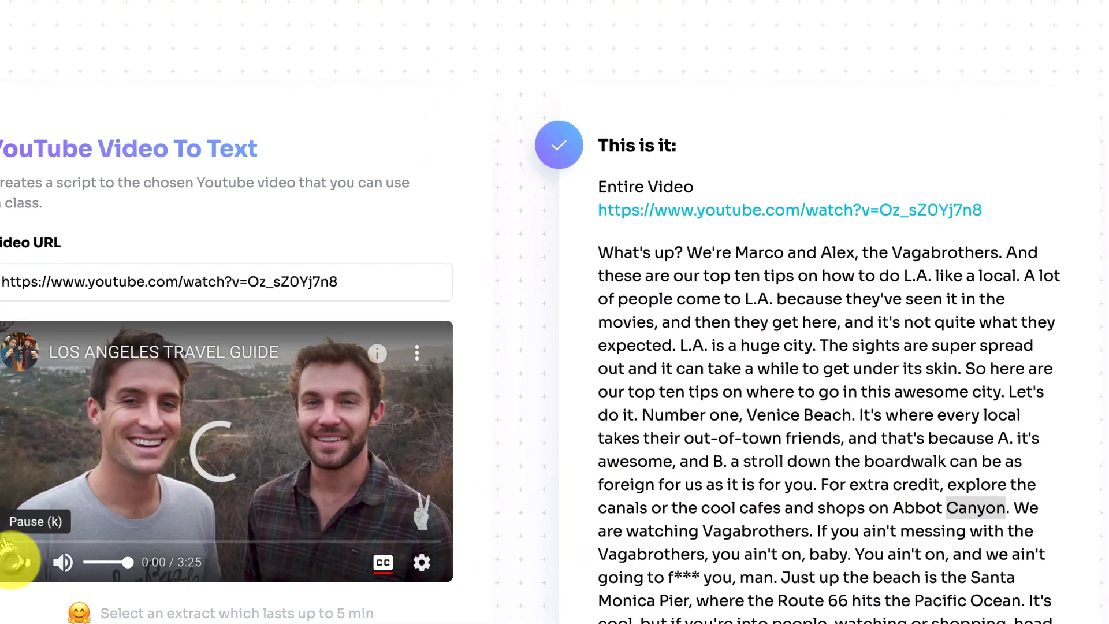
drag(113, 547, 187, 547)
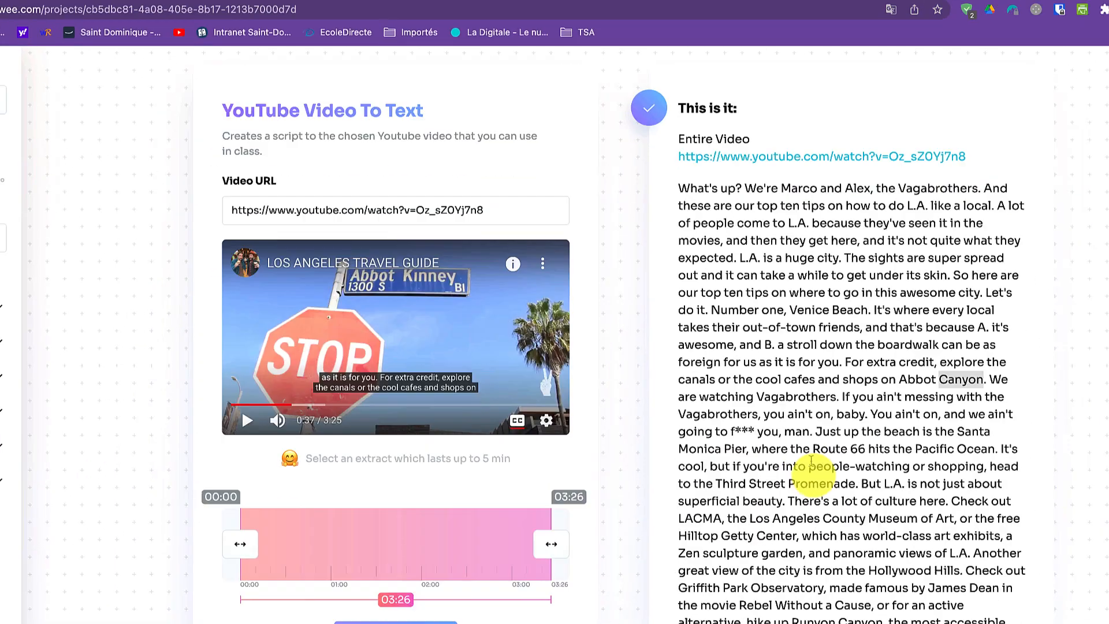
- Look over the full script again from its opening lines to its closing paragraph
scroll(811, 462, down, 15)
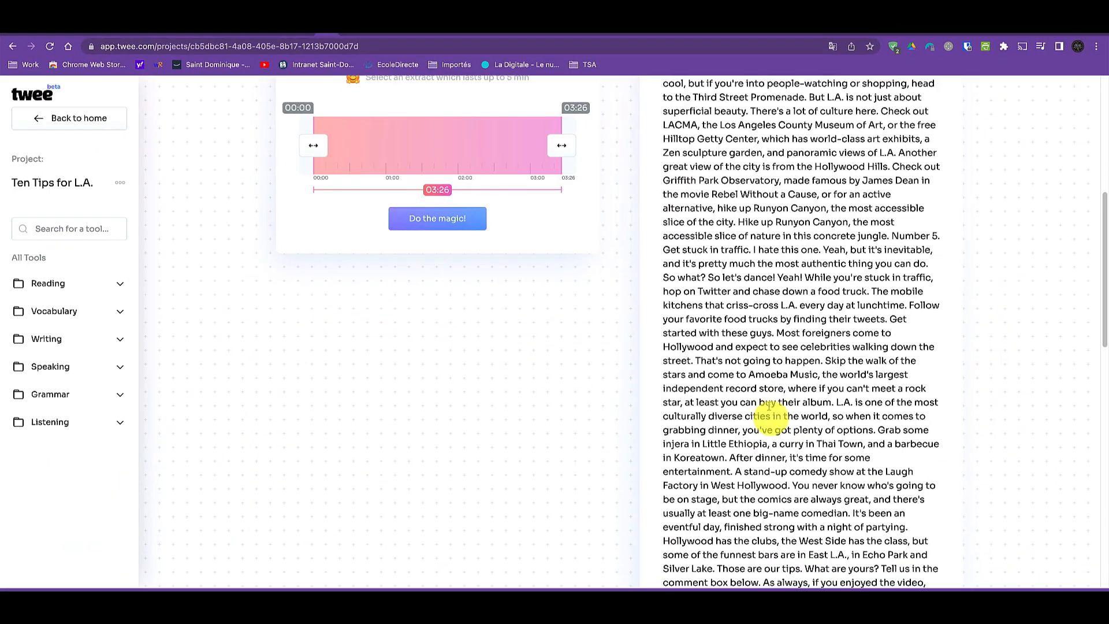
scroll(736, 397, up, 3)
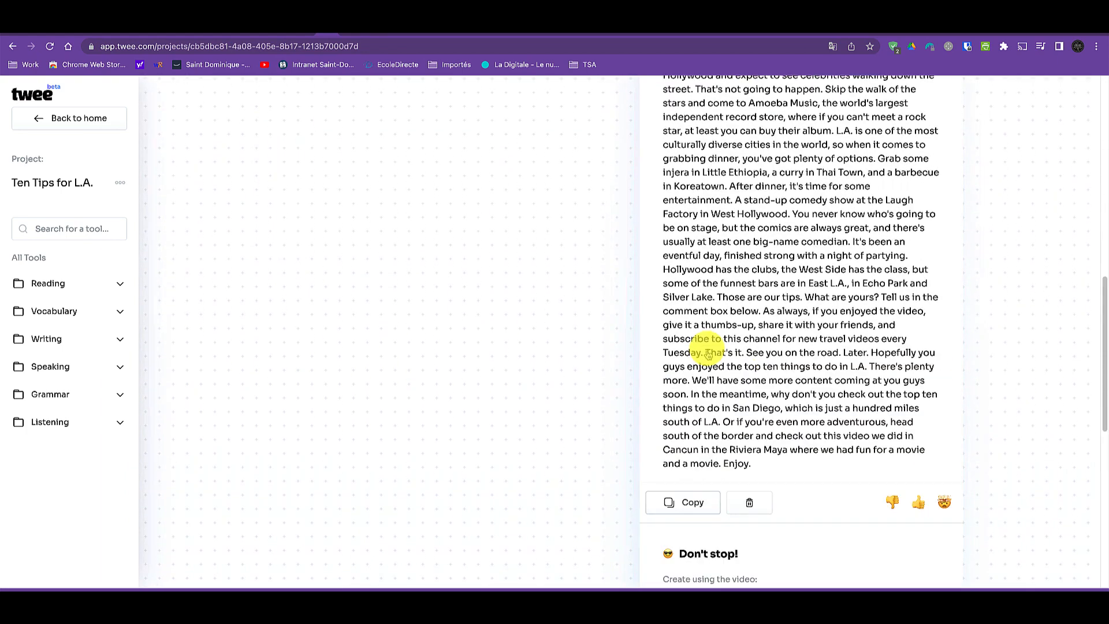
scroll(708, 354, up, 12)
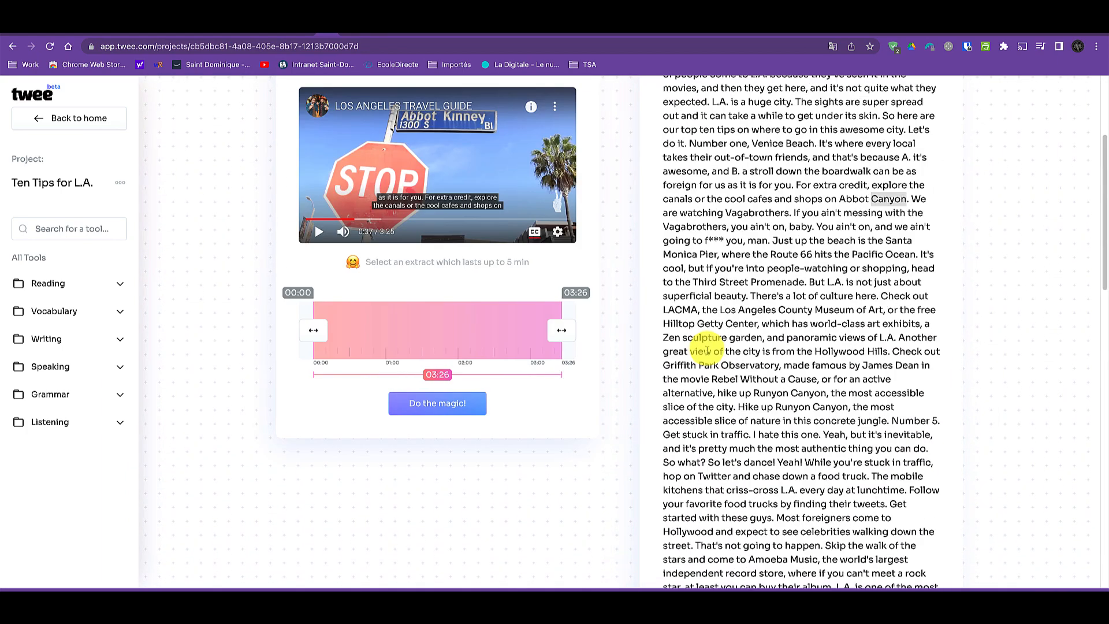
scroll(708, 352, down, 4)
scroll(708, 351, down, 4)
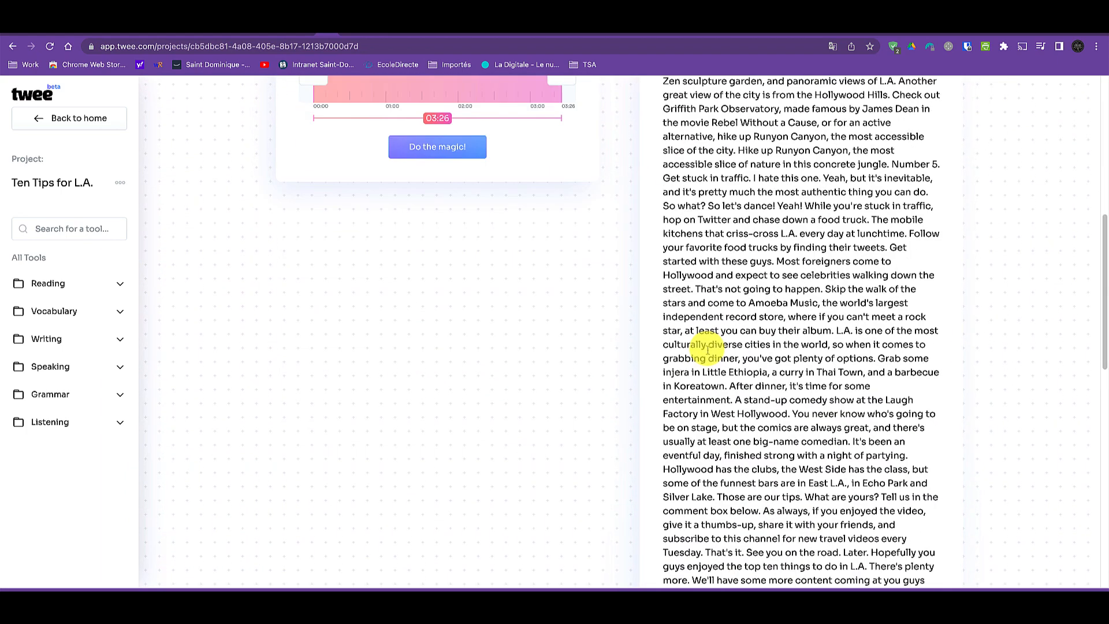
scroll(795, 373, up, 7)
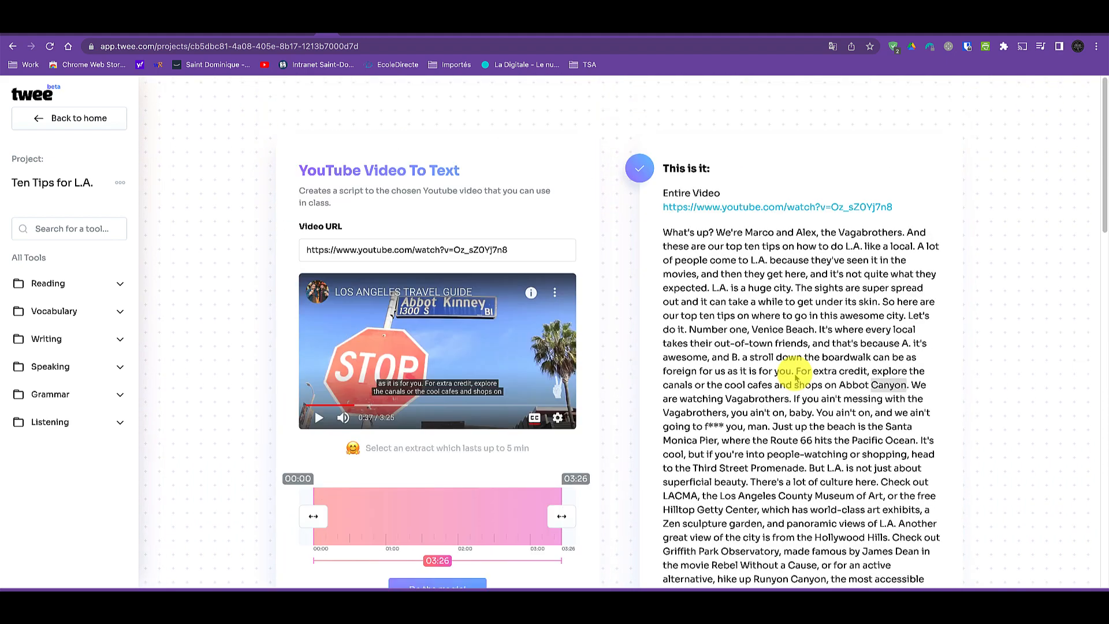
- Give the generated script a thumbs-up rating
scroll(743, 394, down, 2)
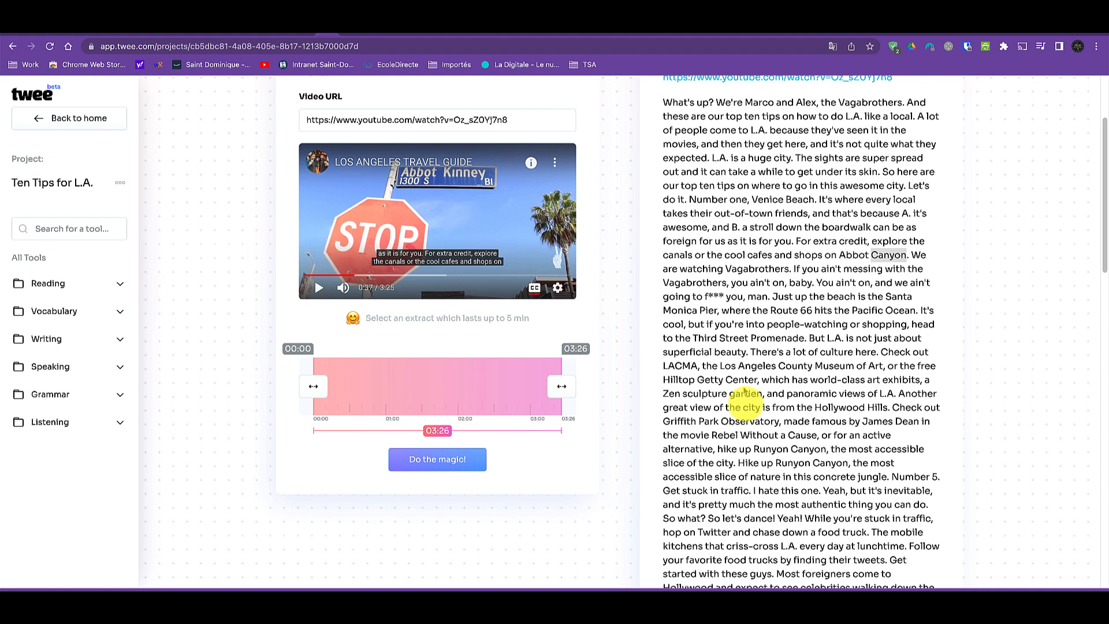
scroll(787, 337, down, 8)
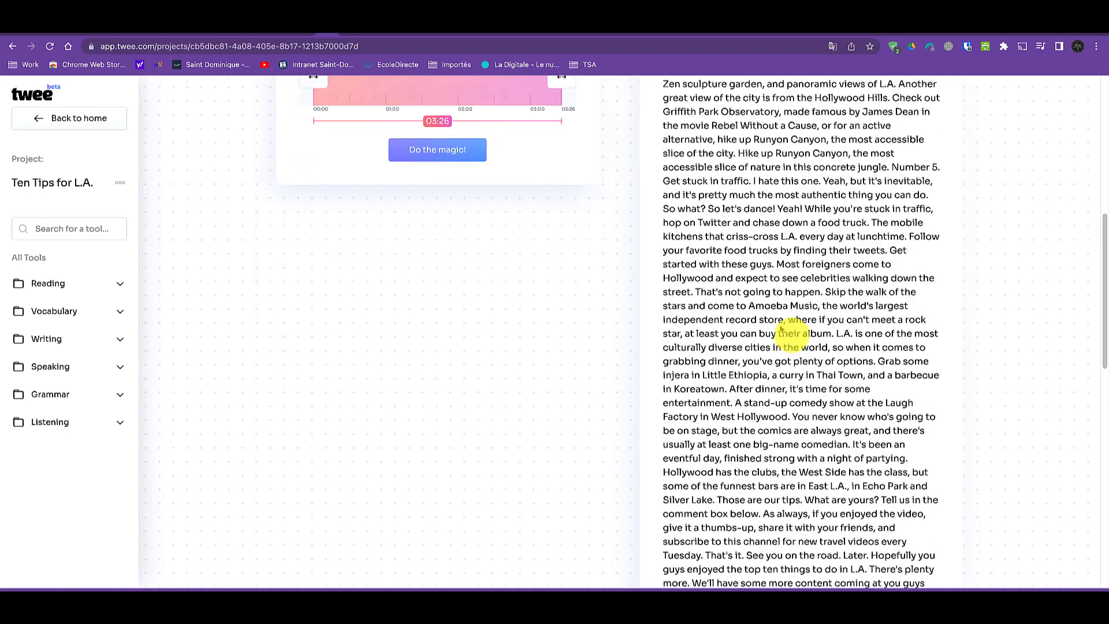
scroll(780, 325, down, 5)
scroll(743, 314, up, 1)
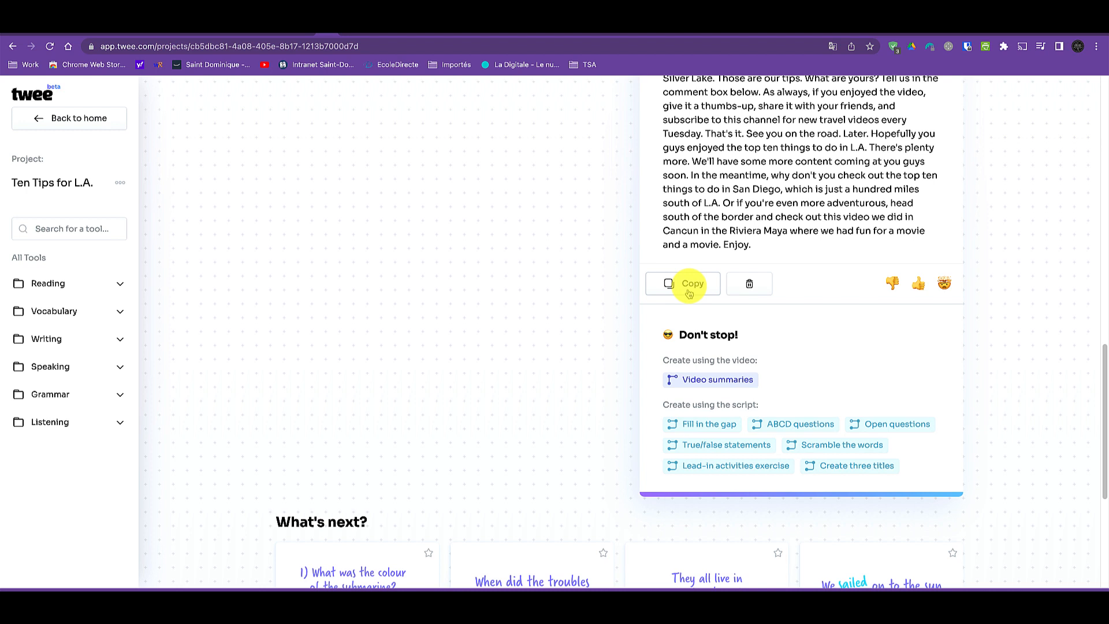
click(918, 286)
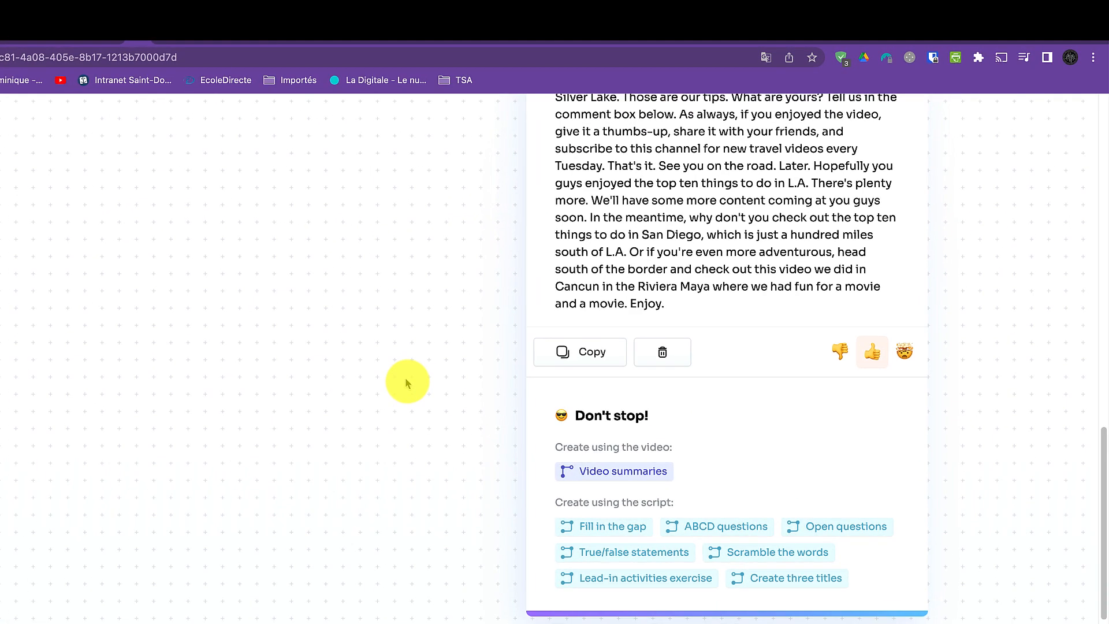
scroll(409, 383, down, 1)
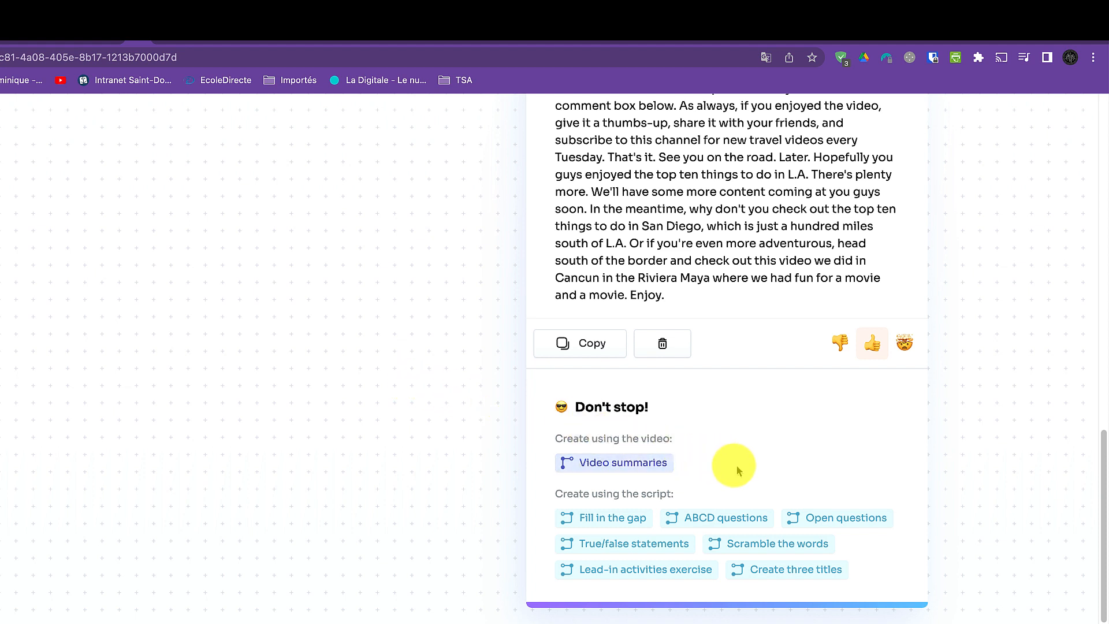
scroll(631, 493, up, 1)
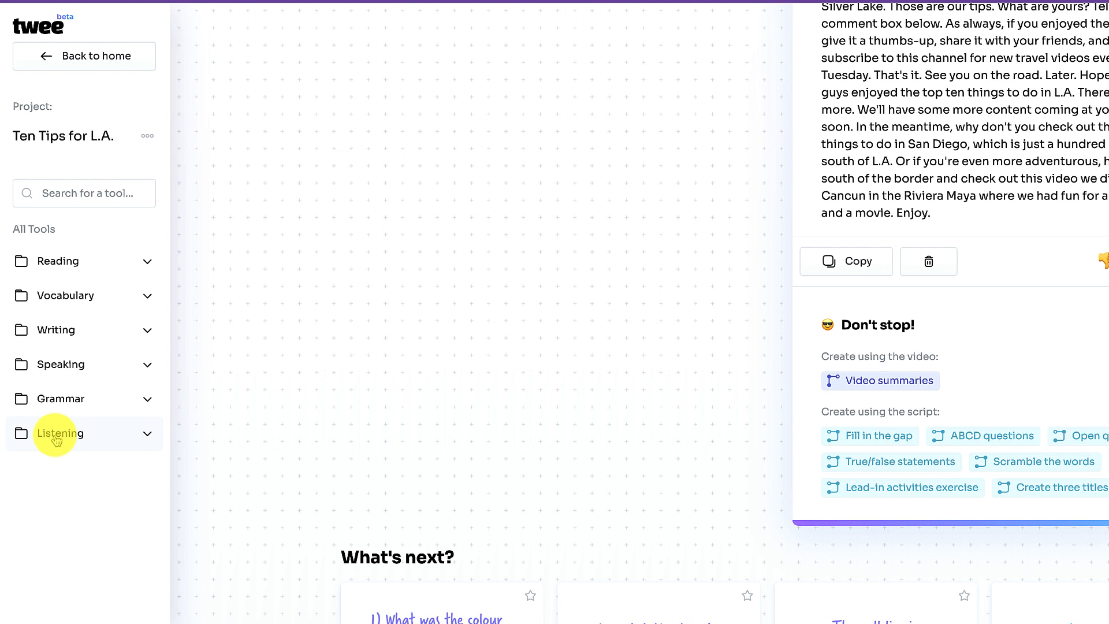
click(56, 439)
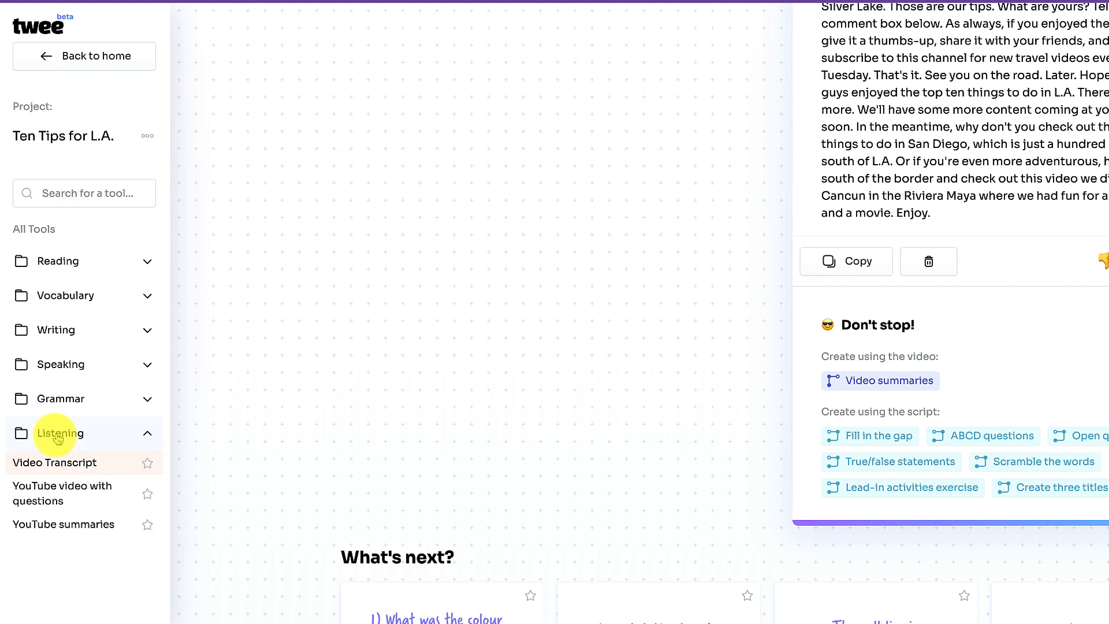
mouse_move(57, 497)
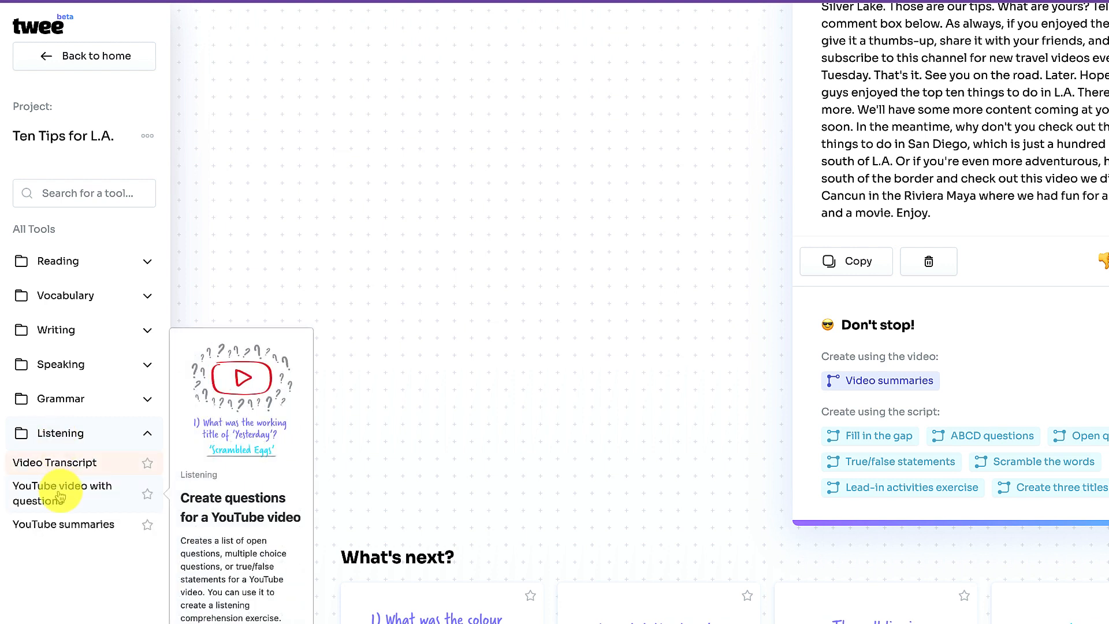
click(60, 493)
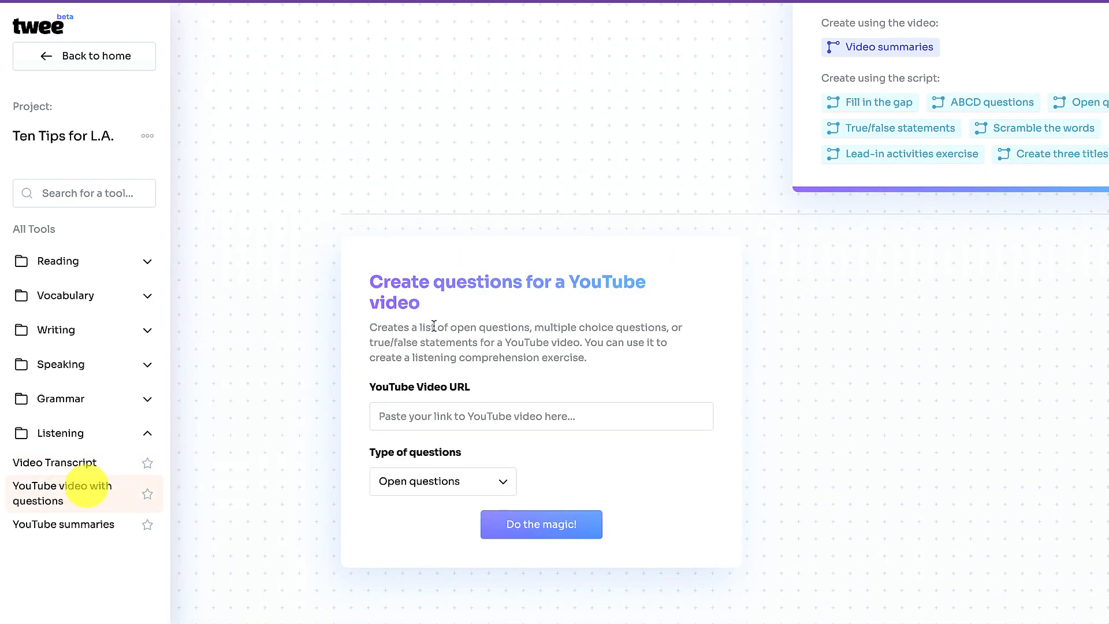
click(439, 415)
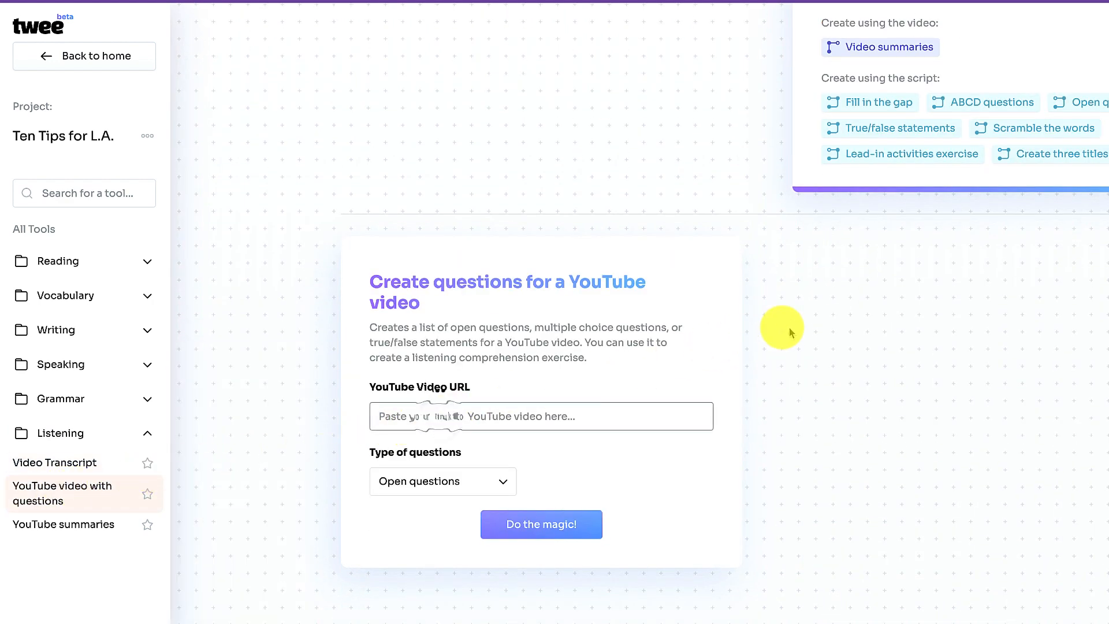
text(https://www.youtube.com/watch?v=Oz_sZ0Yj7n8)
scroll(638, 339, down, 5)
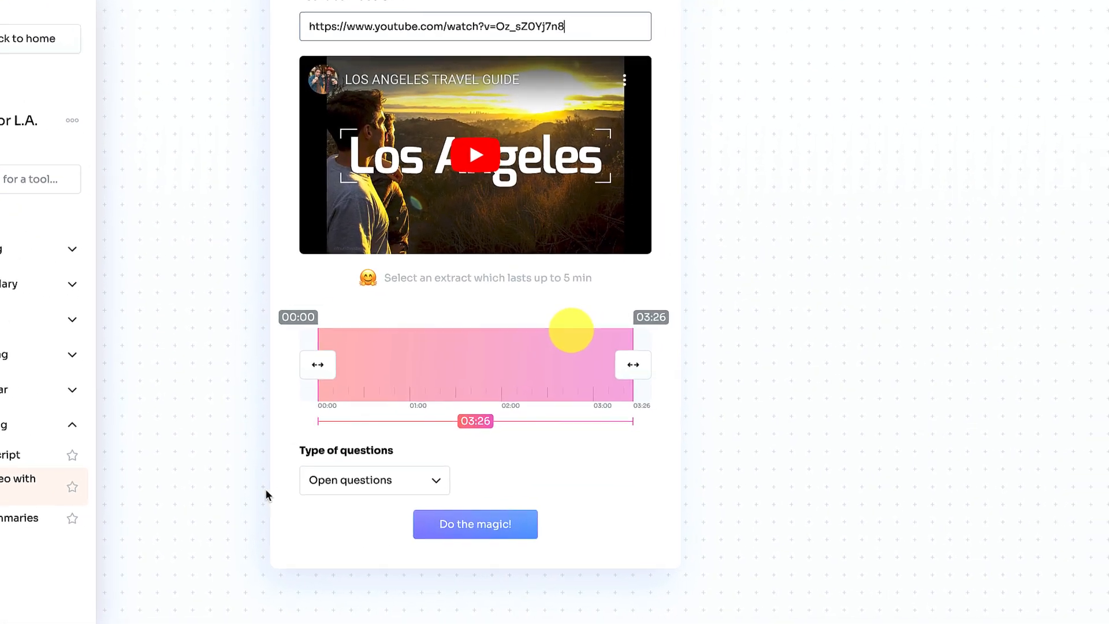
- Keep Open questions as the question type, generate questions for the entire video and look over the questions and answers
click(357, 470)
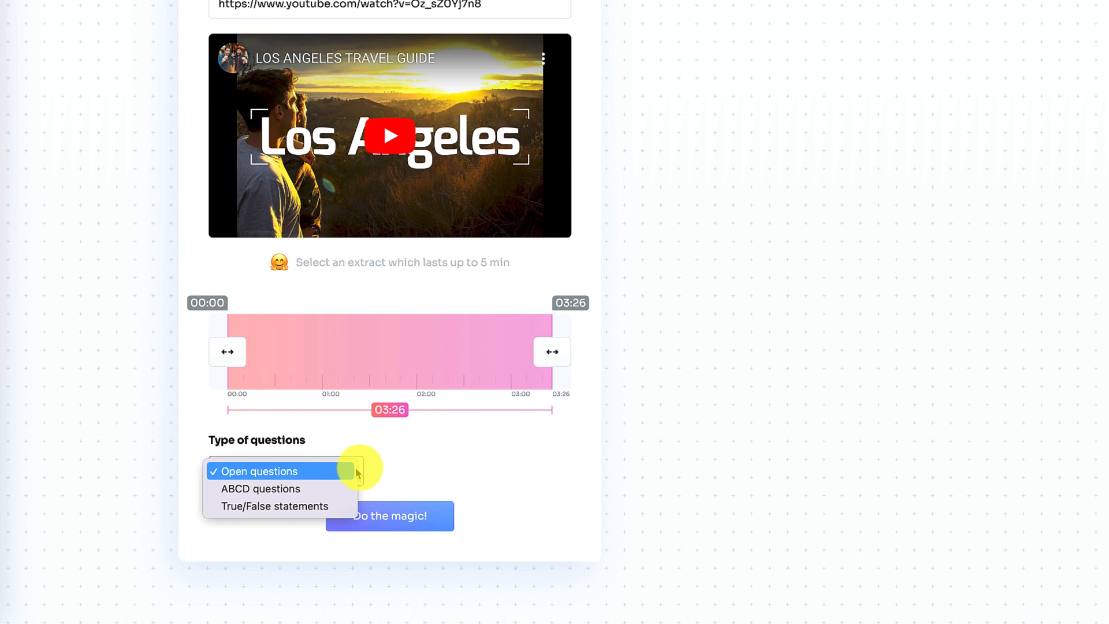
click(402, 460)
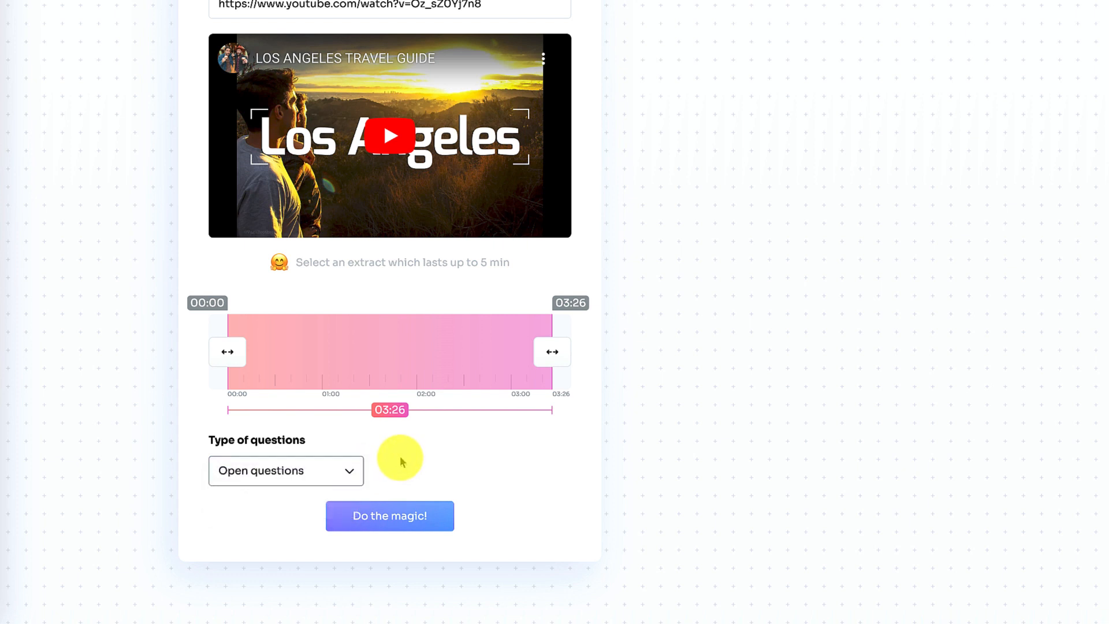
click(400, 514)
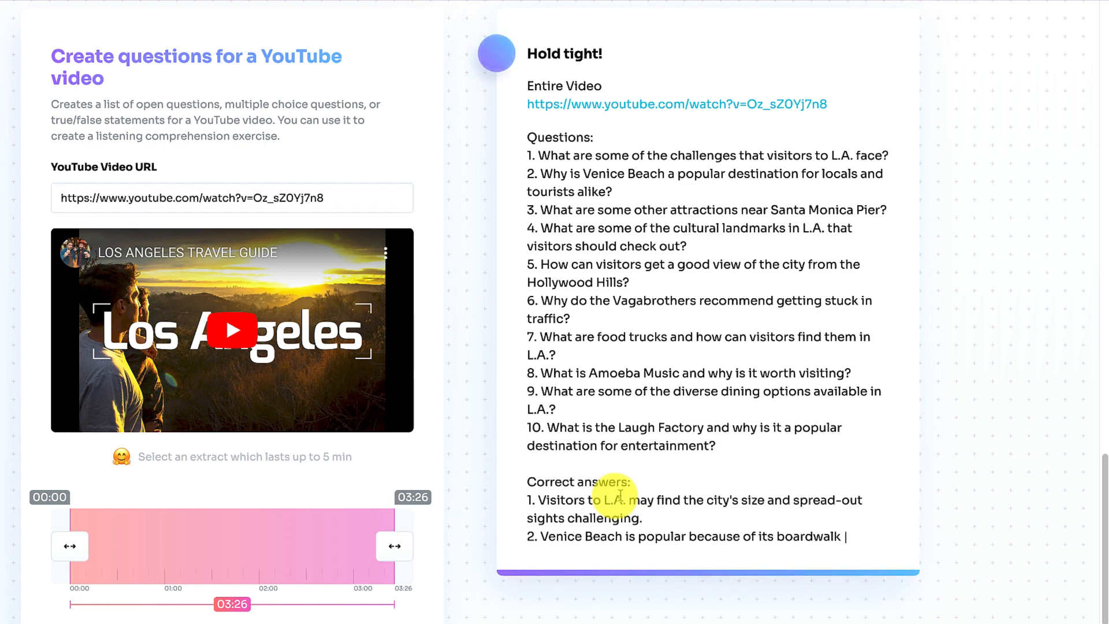
scroll(701, 464, down, 1)
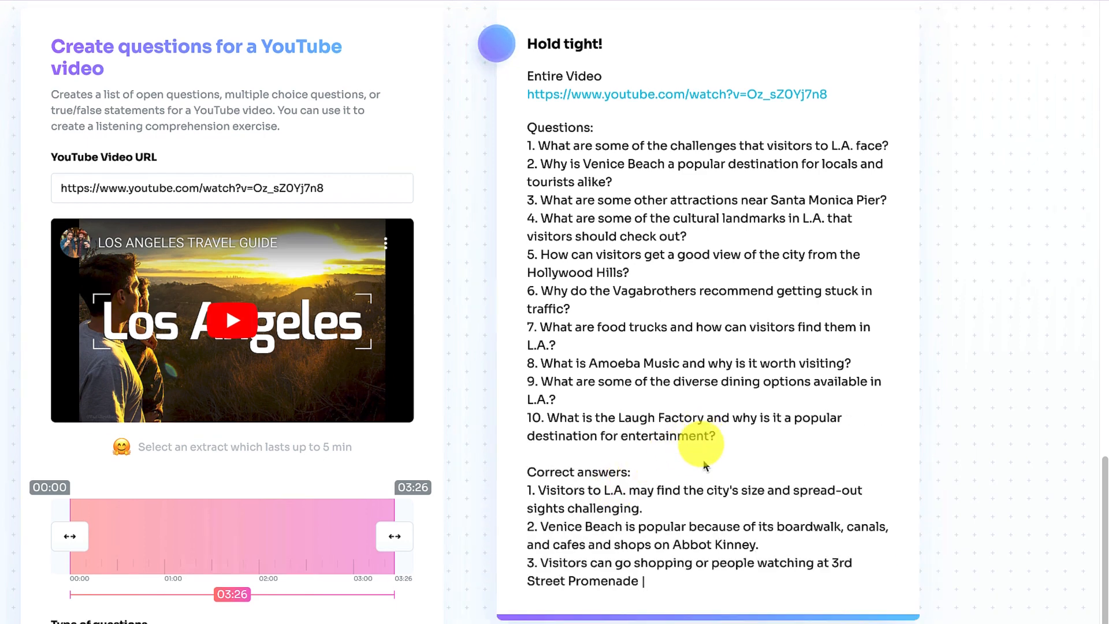
scroll(704, 464, down, 1)
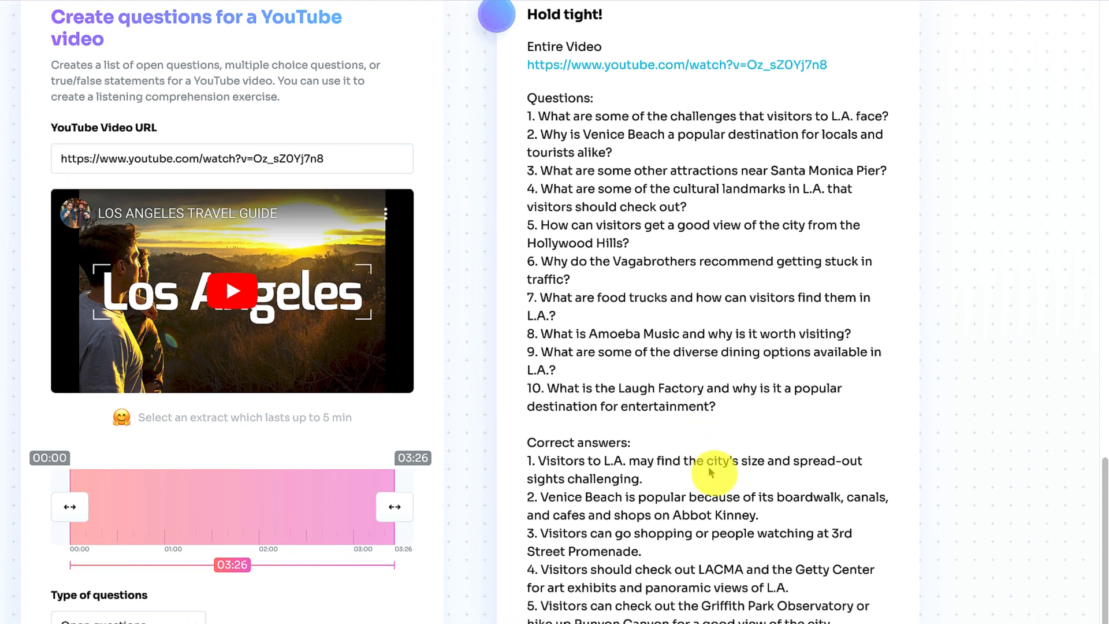
- Set the type of questions to ABCD questions and generate a new set for the entire video
scroll(702, 418, down, 3)
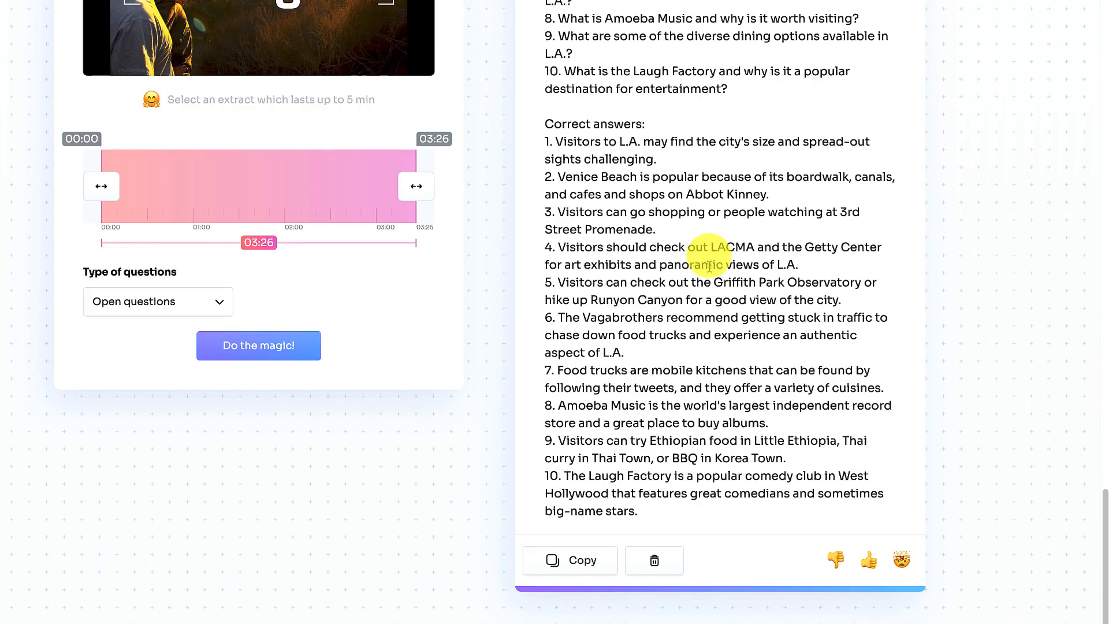
scroll(709, 257, up, 8)
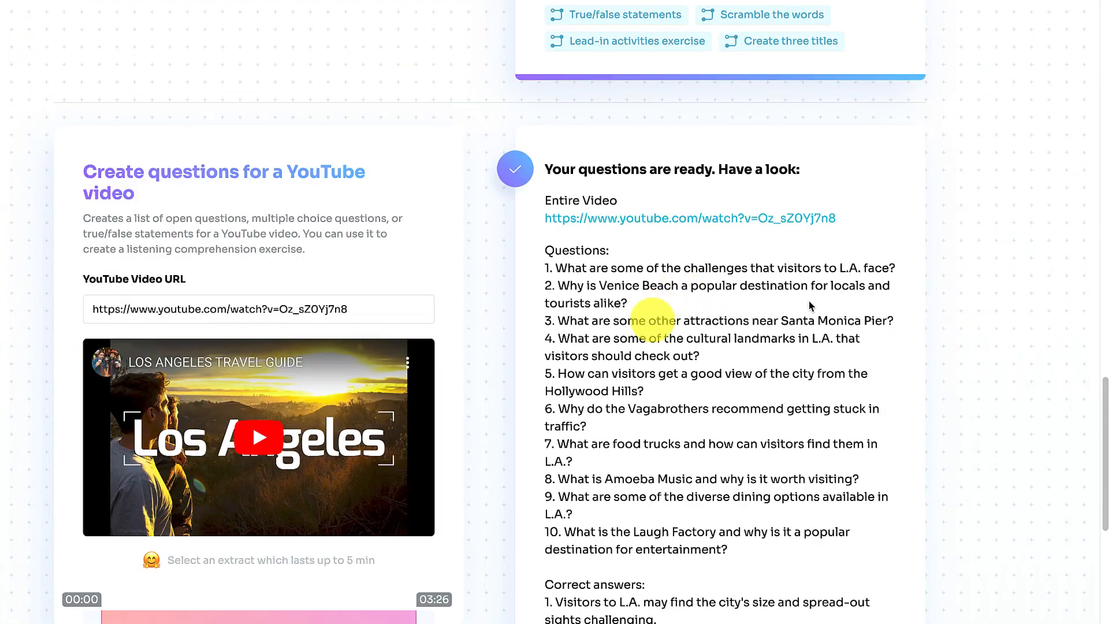
scroll(609, 362, down, 5)
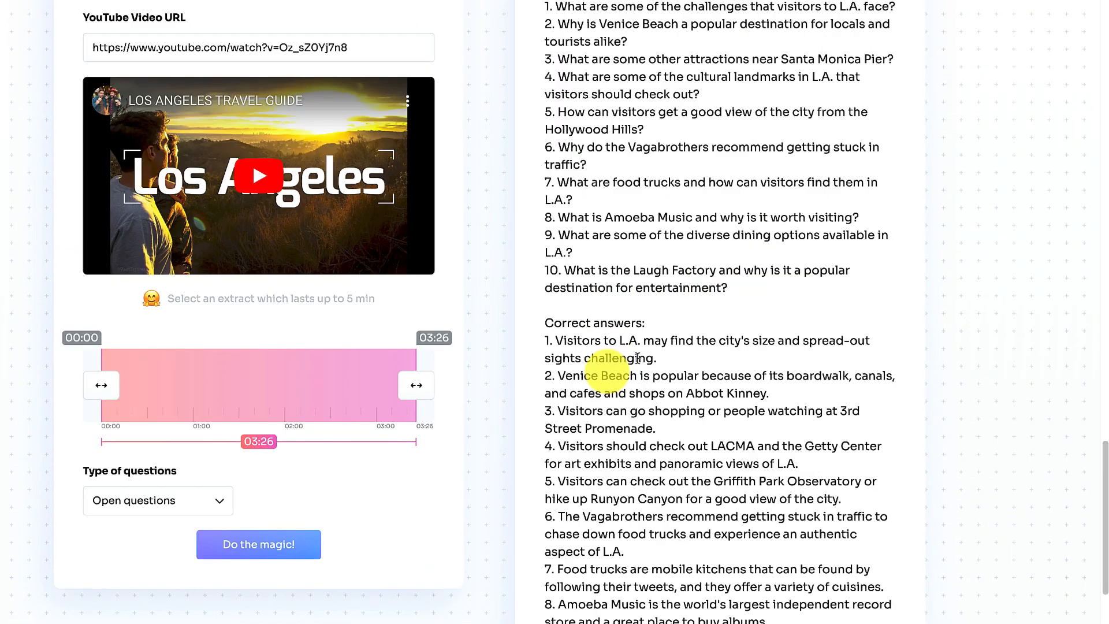
click(220, 501)
click(187, 518)
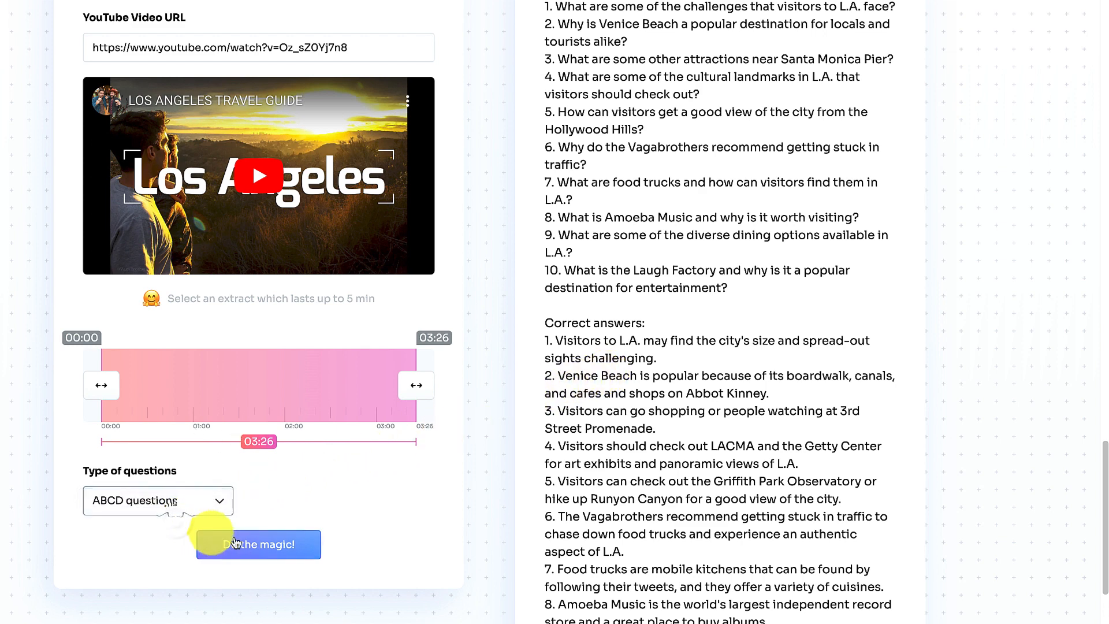
click(254, 546)
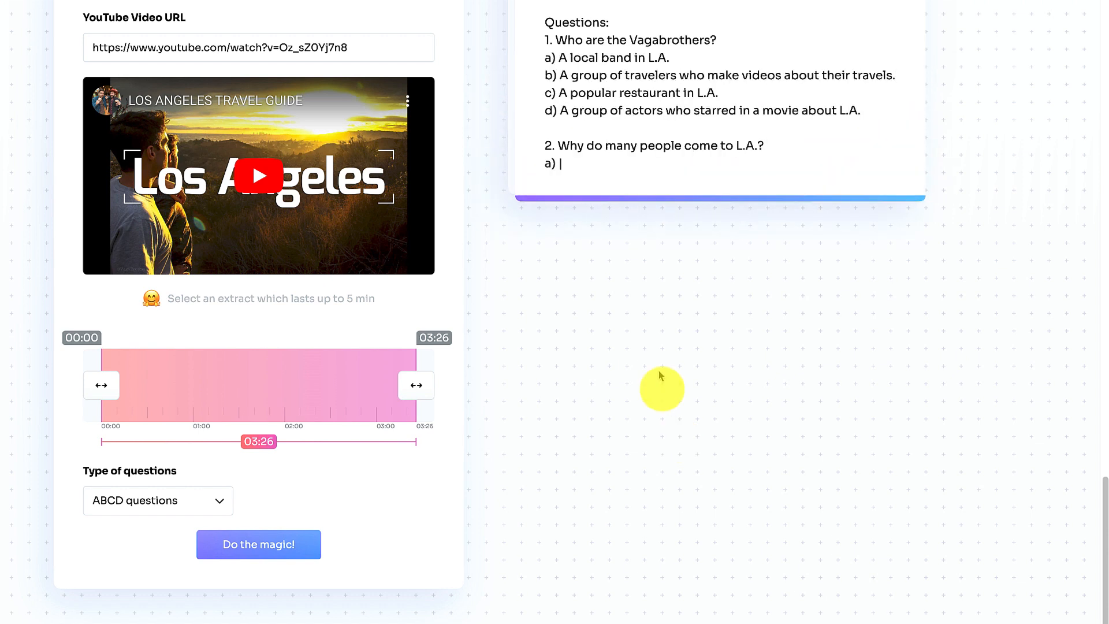
- Read through the generated ABCD questions down to the list of correct answers
scroll(660, 386, up, 1)
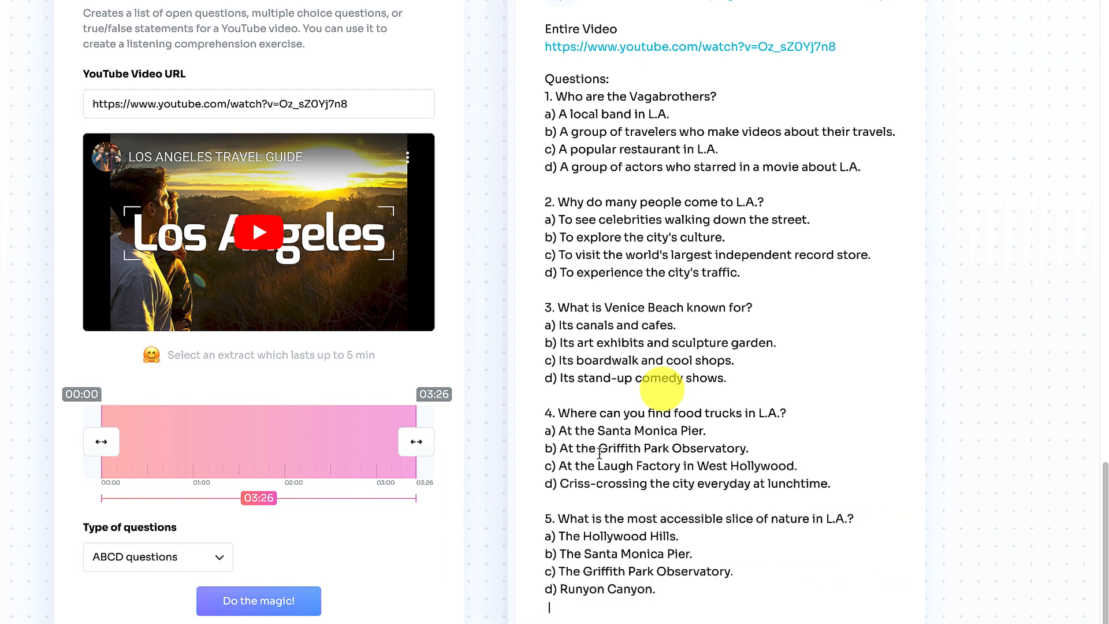
scroll(610, 444, down, 3)
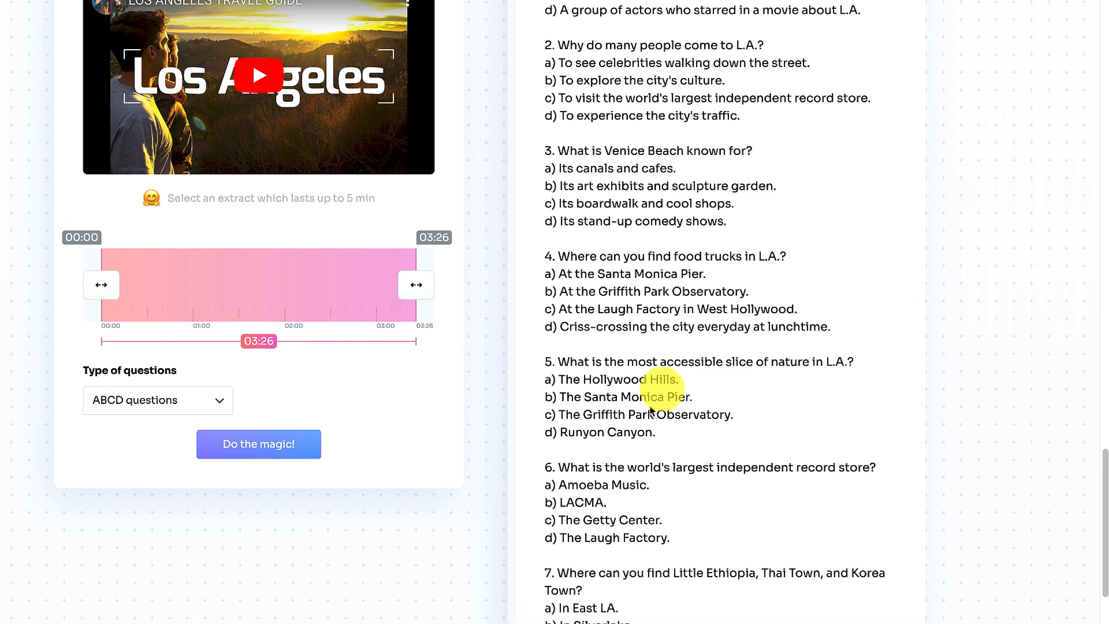
scroll(651, 409, down, 2)
scroll(653, 404, down, 3)
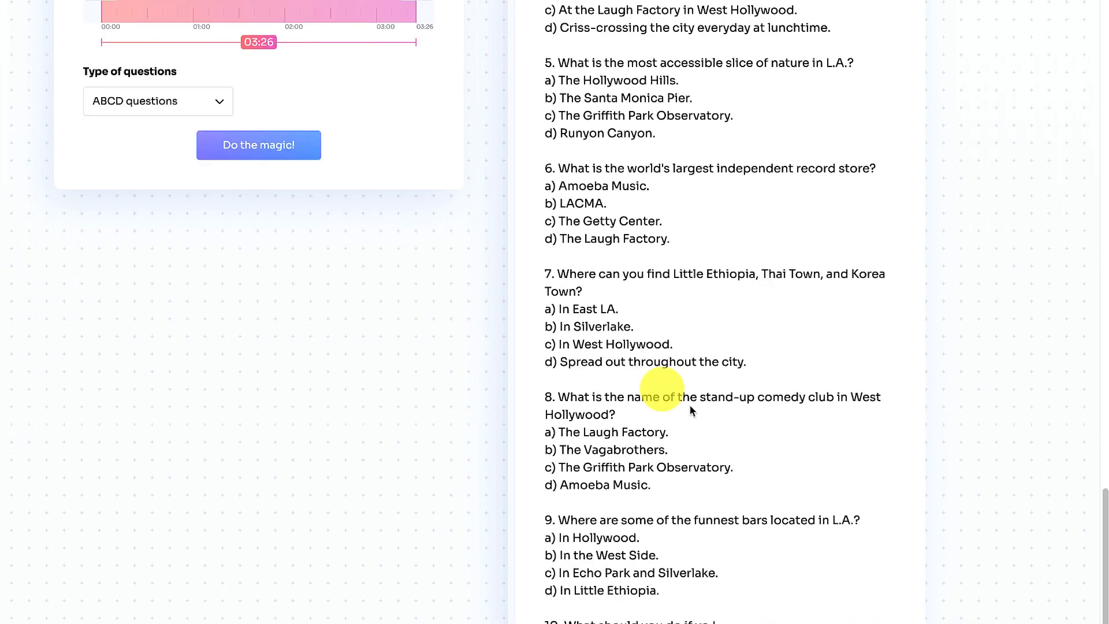
scroll(689, 394, down, 2)
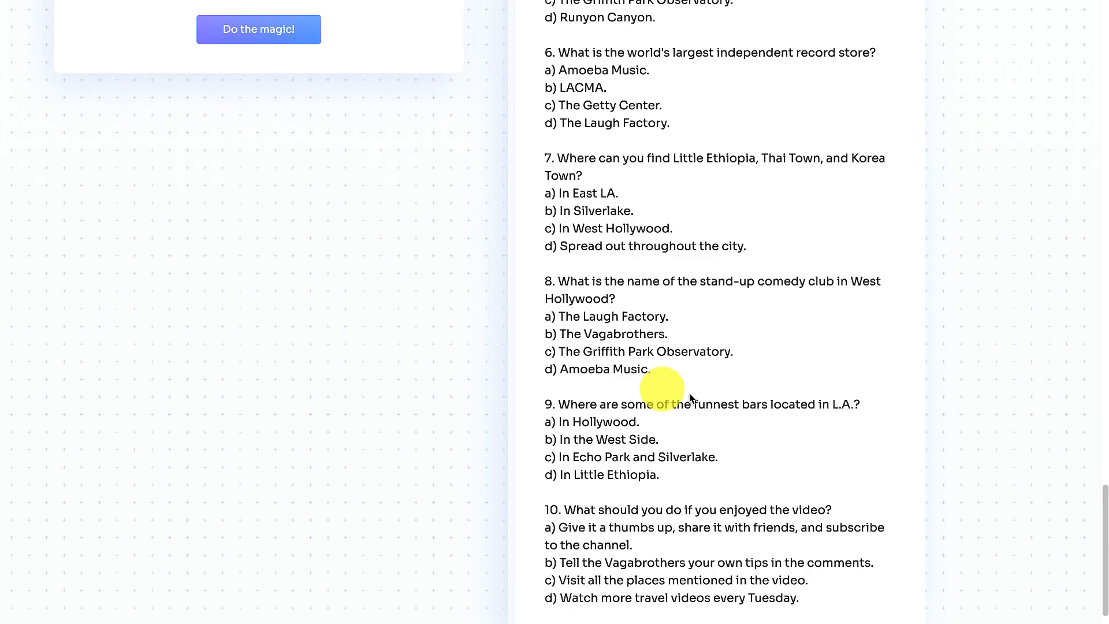
scroll(689, 396, down, 3)
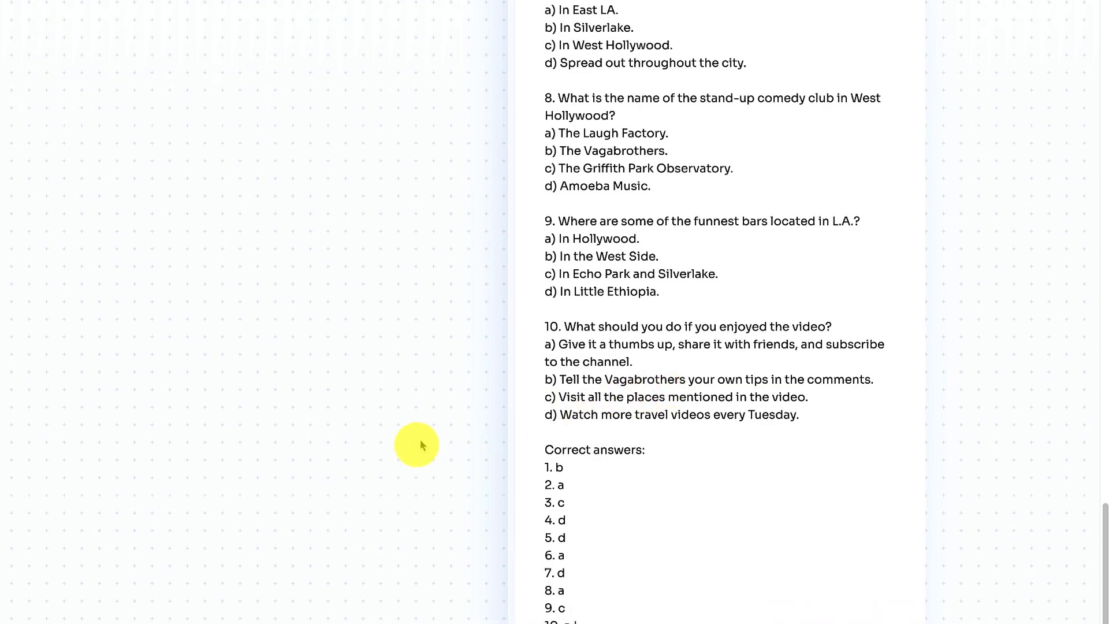
- Set the type of questions to True/False statements, generate them for the entire video and look over the statements
scroll(421, 445, up, 10)
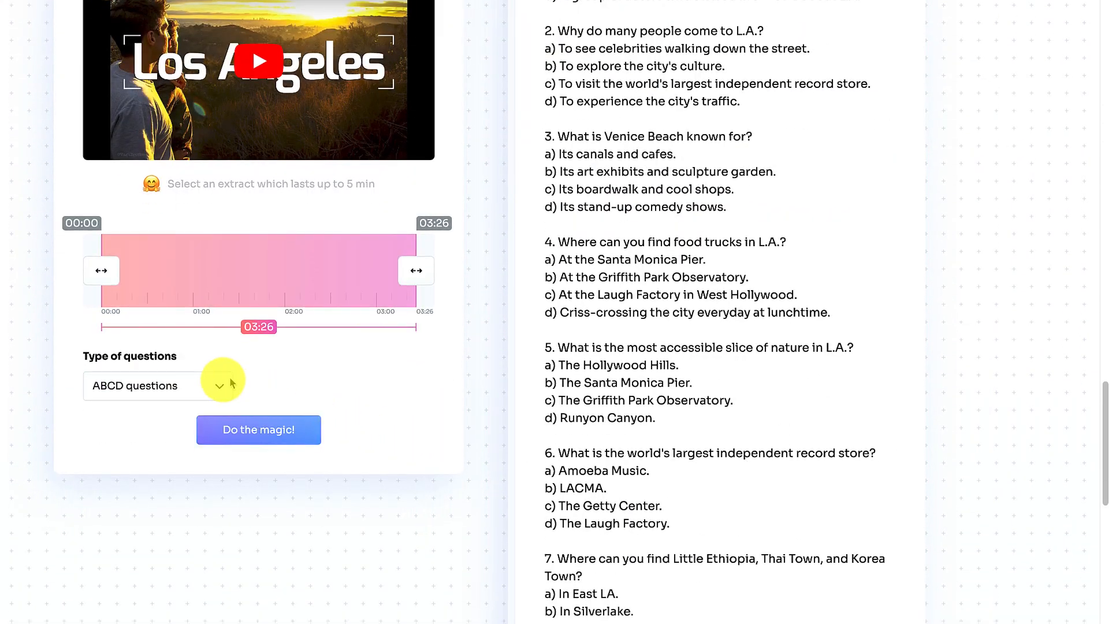
click(231, 383)
click(208, 401)
click(296, 430)
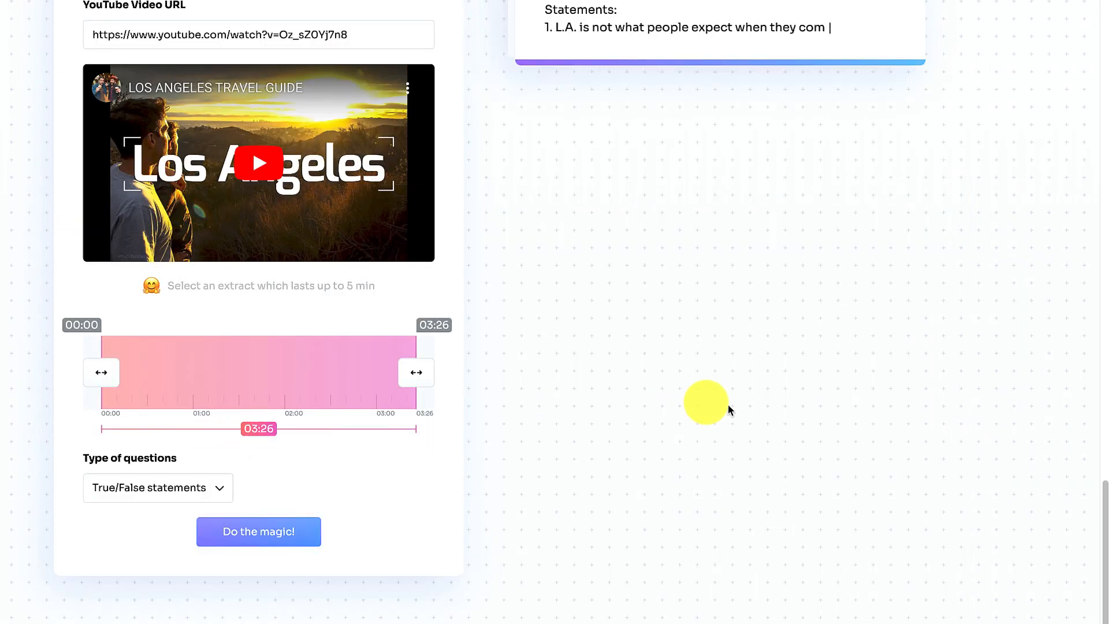
scroll(728, 405, up, 2)
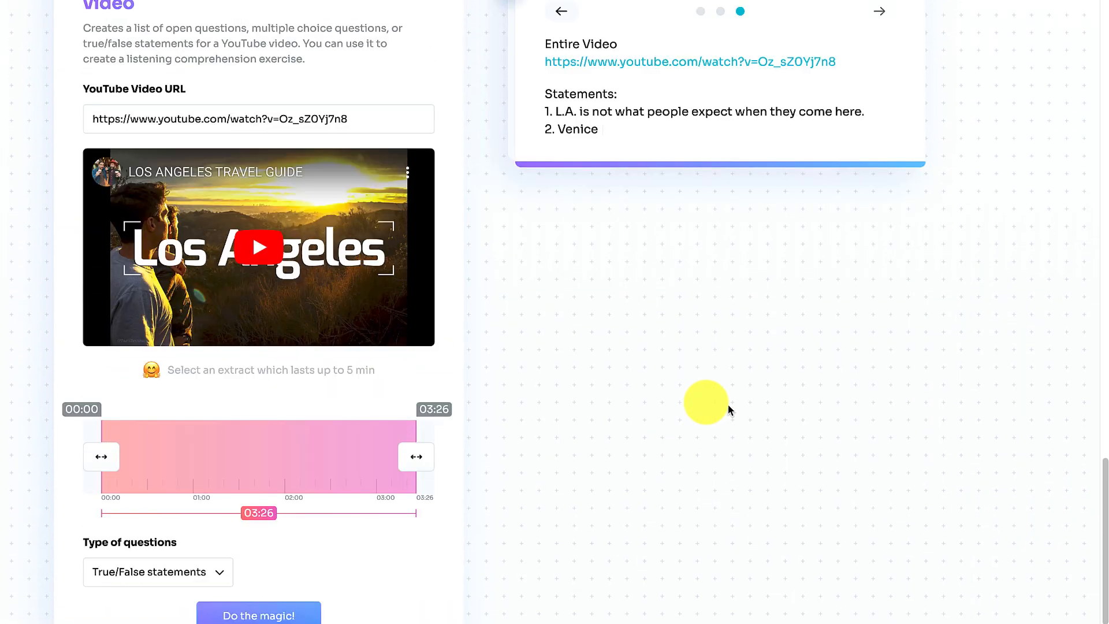
scroll(728, 404, up, 2)
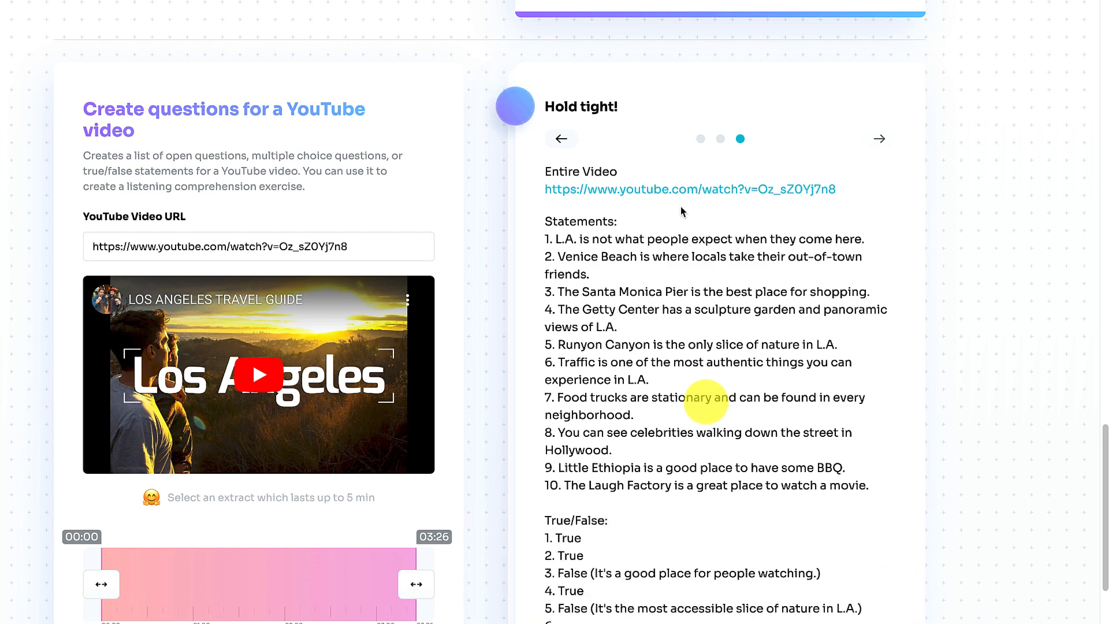
- Page back and forth between the open questions, ABCD questions and True/False sets, ending on the open questions' answers
click(561, 139)
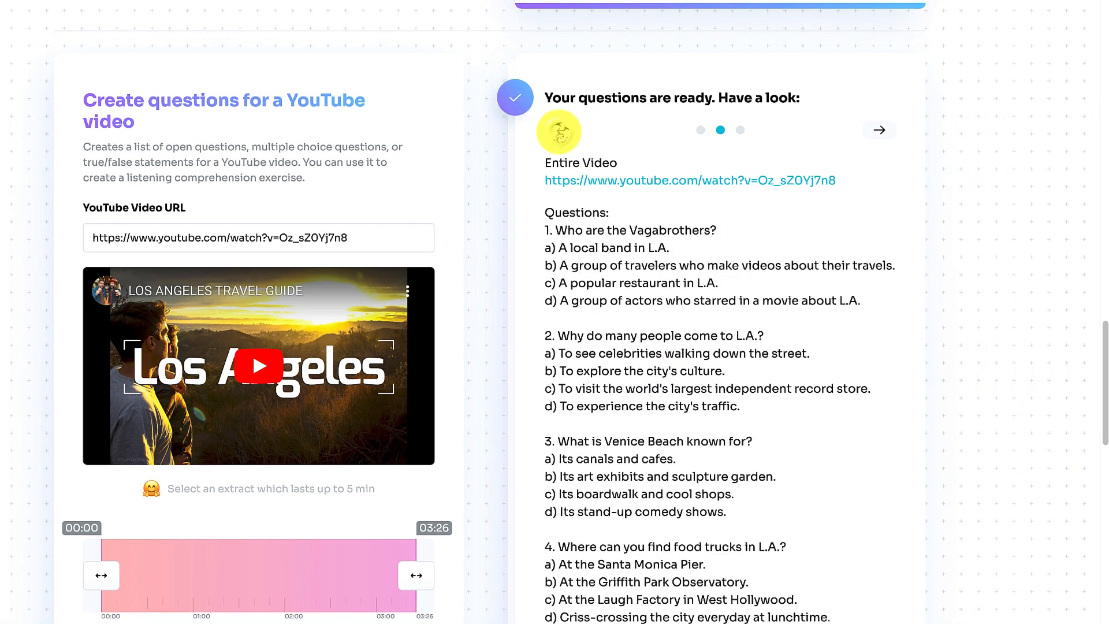
click(559, 132)
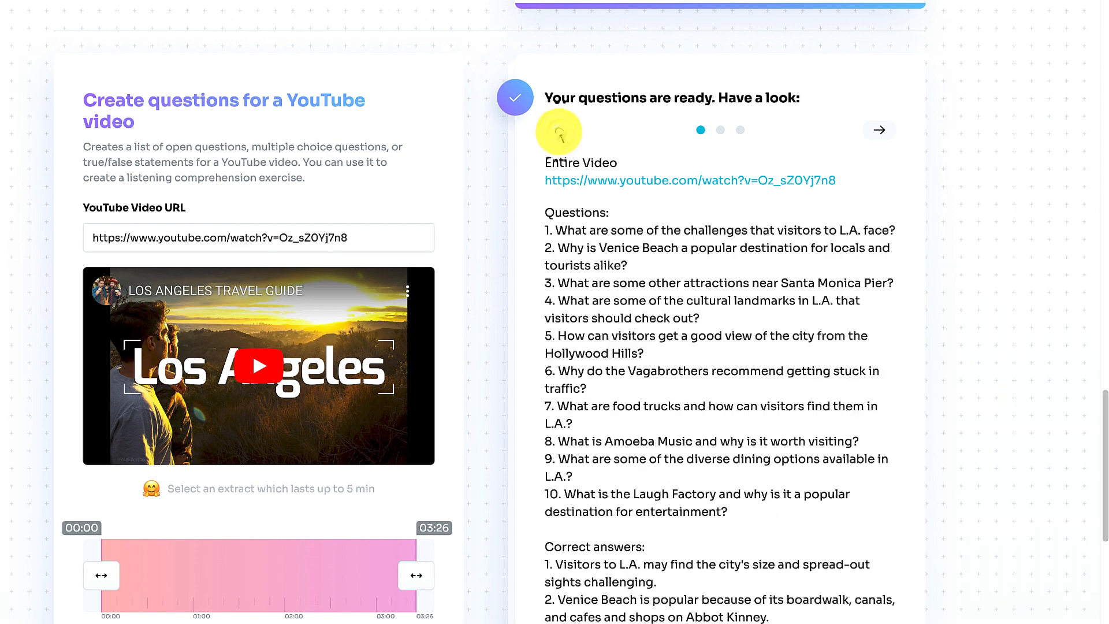
click(879, 131)
click(878, 130)
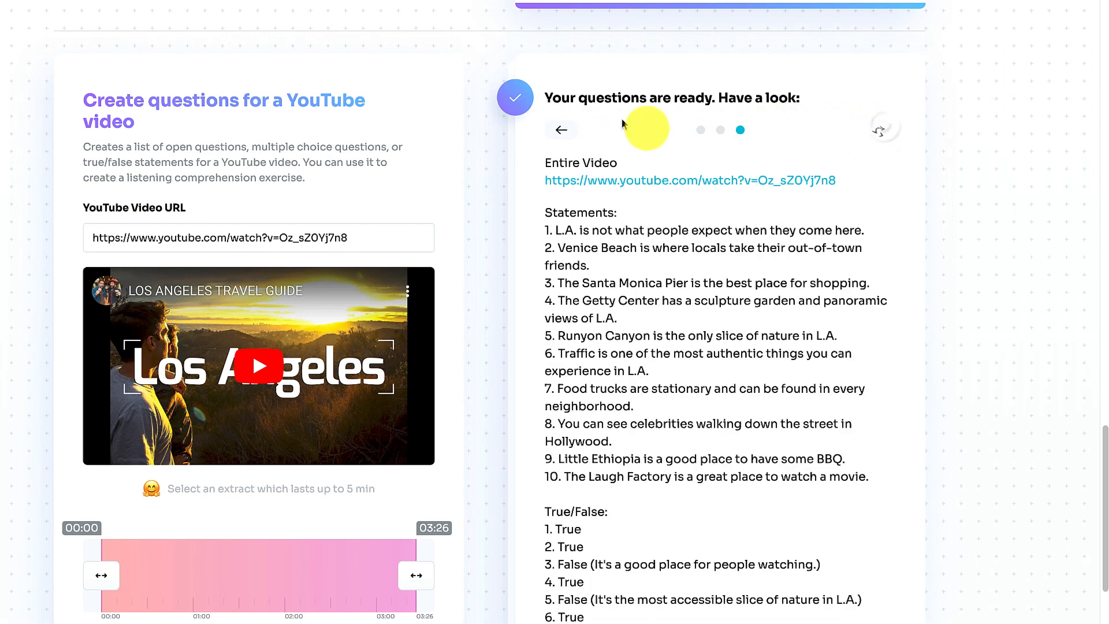
click(559, 132)
click(559, 131)
scroll(439, 346, down, 8)
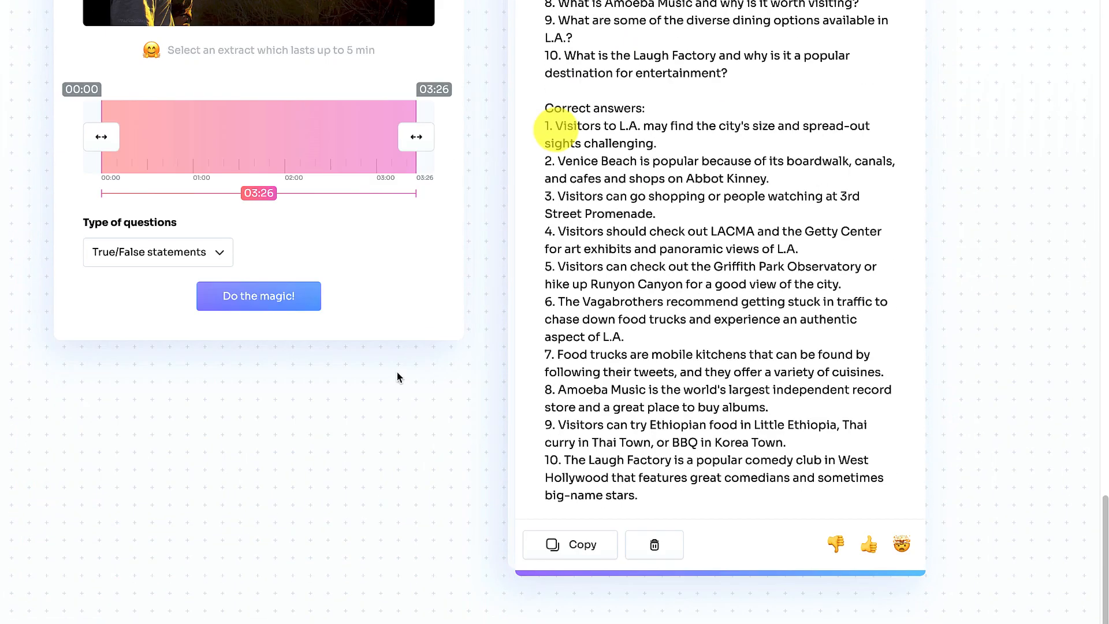
- Check the available question types, review the True/False statements with their answers and return to the open questions set
click(217, 253)
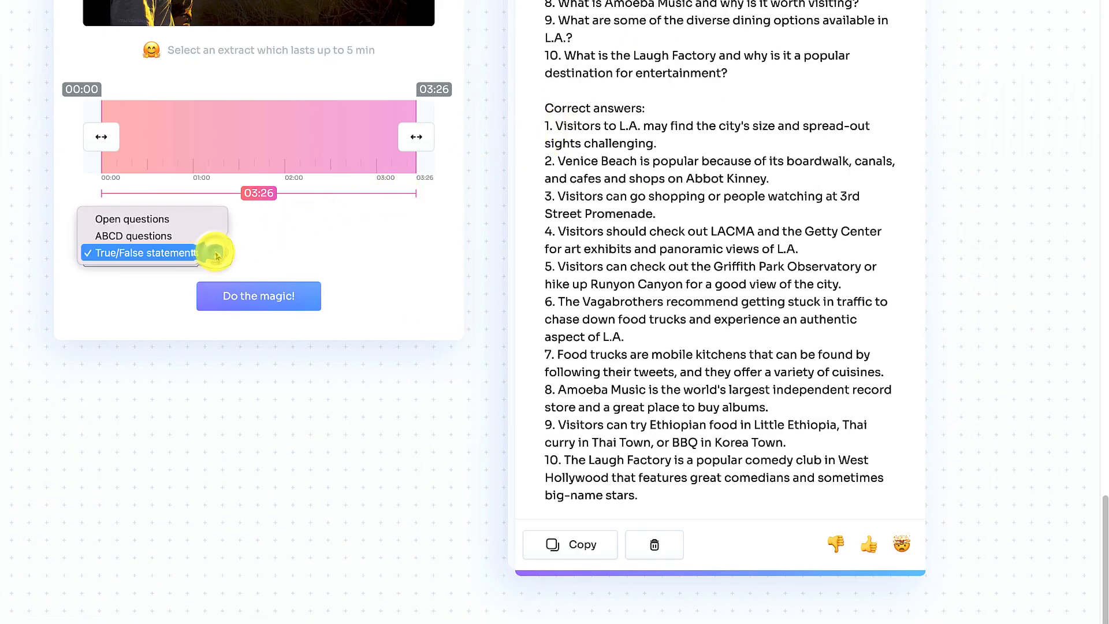
click(408, 280)
scroll(603, 364, up, 5)
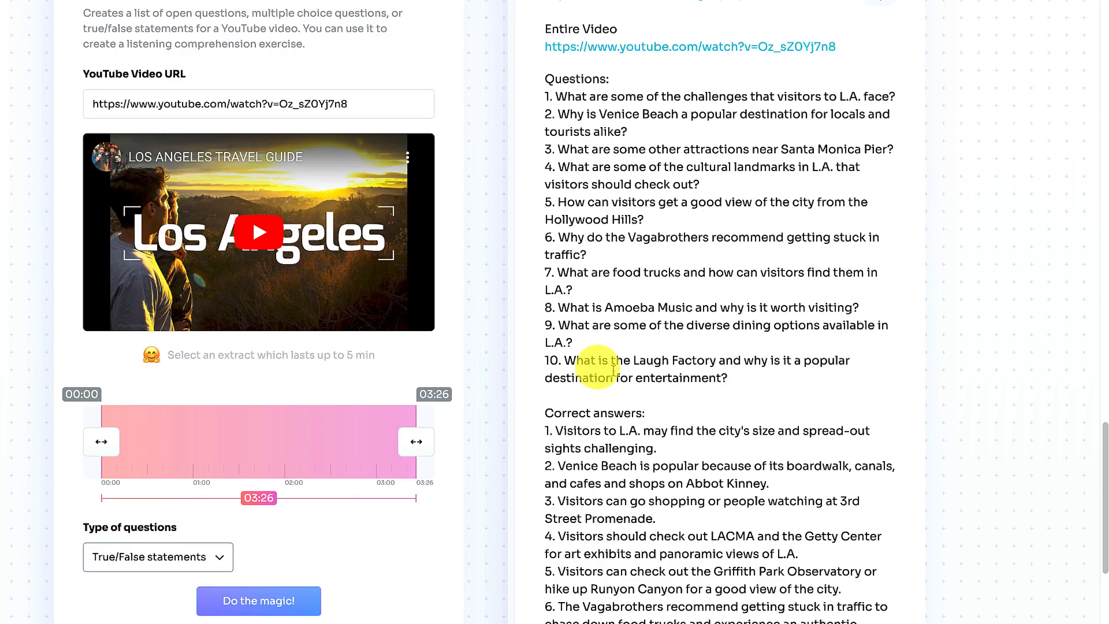
scroll(613, 370, up, 2)
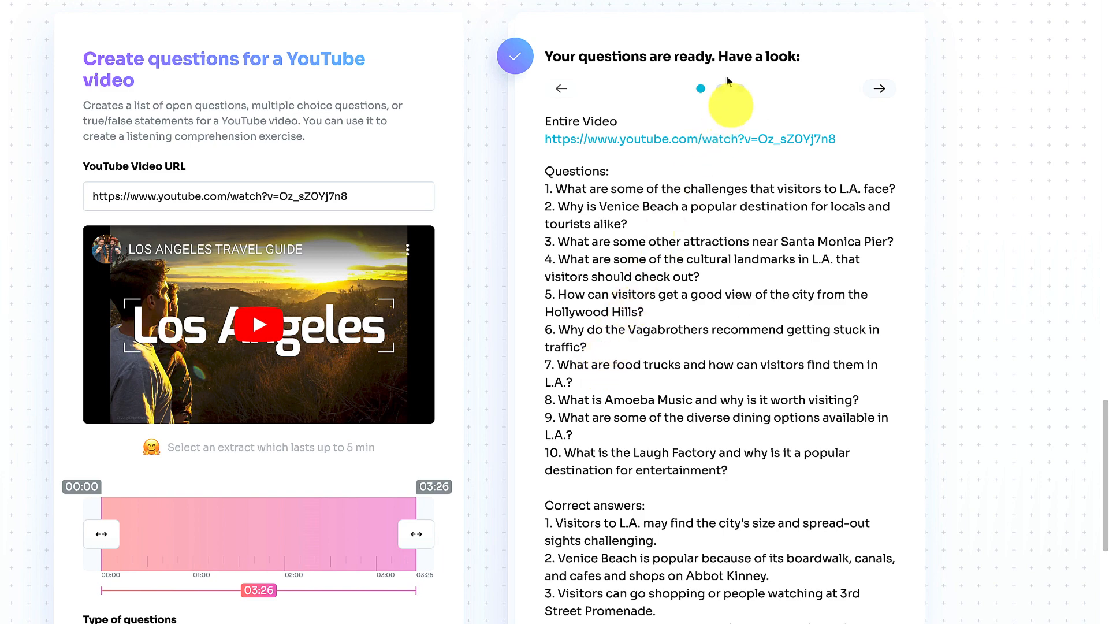
click(740, 89)
scroll(760, 222, down, 3)
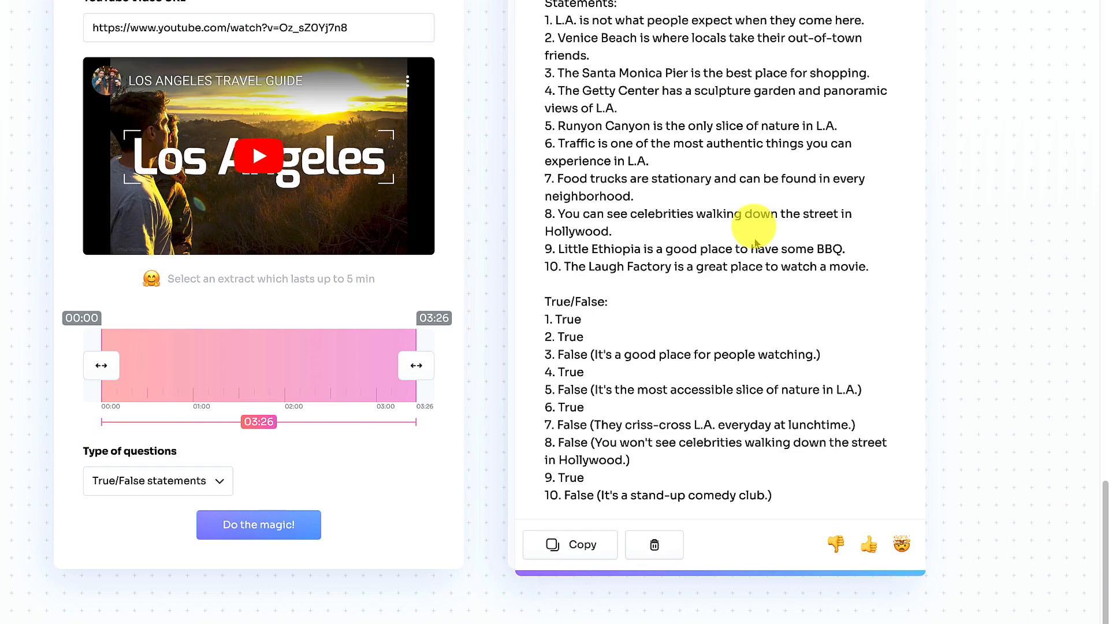
scroll(754, 231, up, 4)
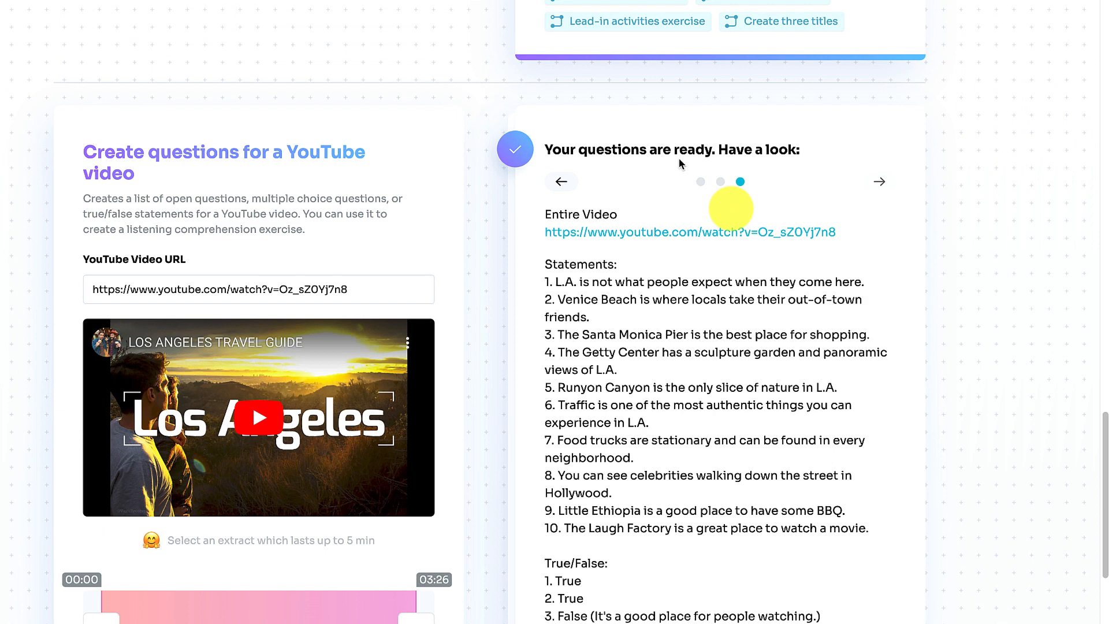
click(699, 182)
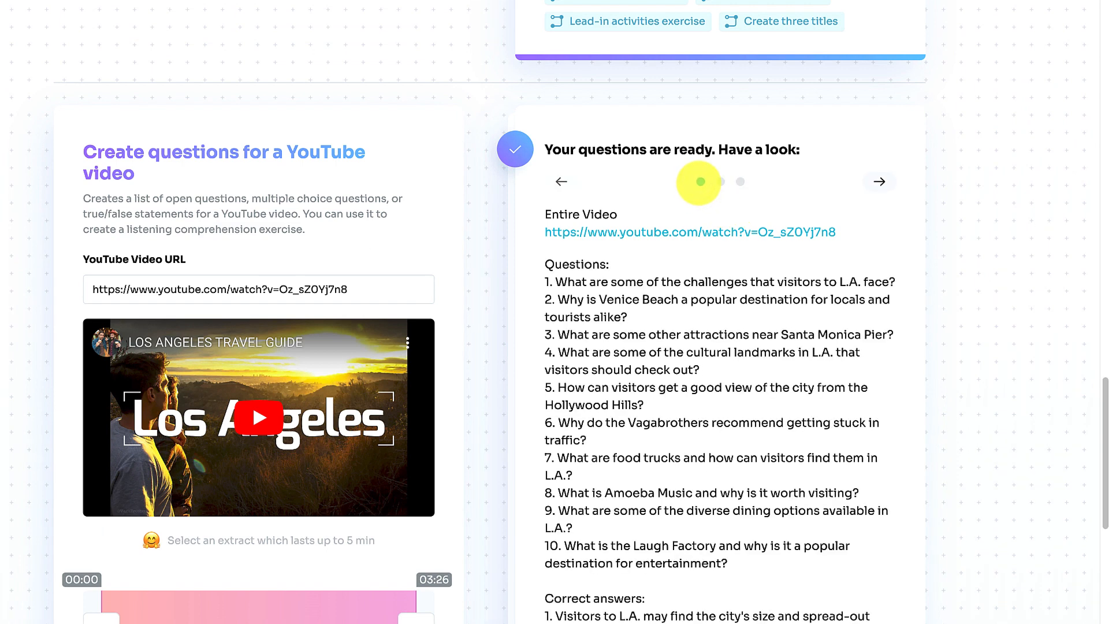
scroll(555, 312, down, 14)
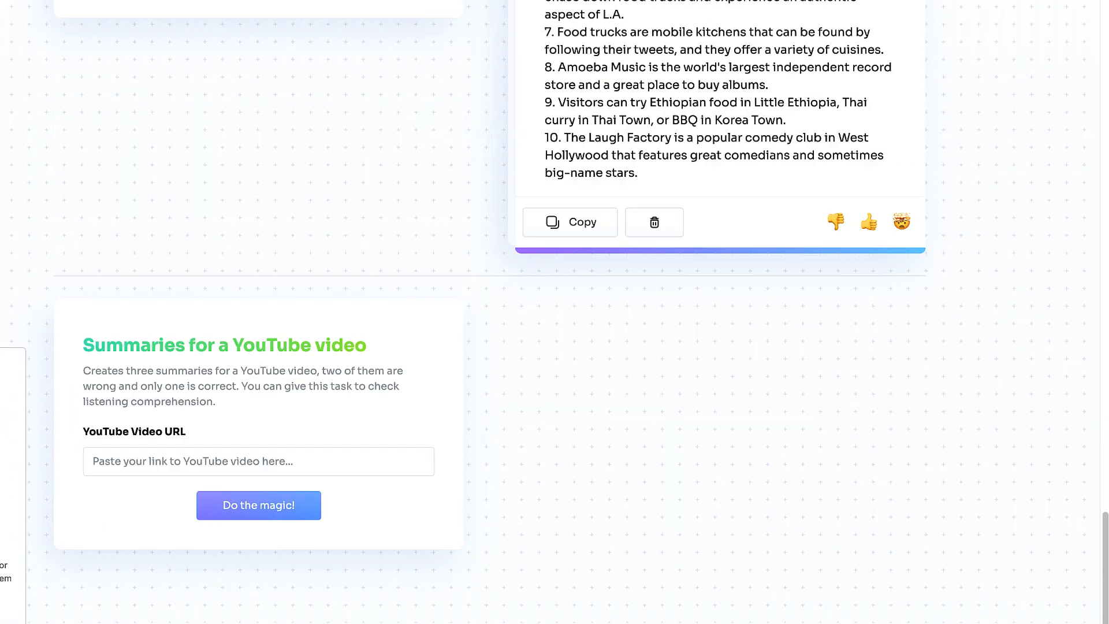
scroll(554, 312, up, 1)
click(7, 344)
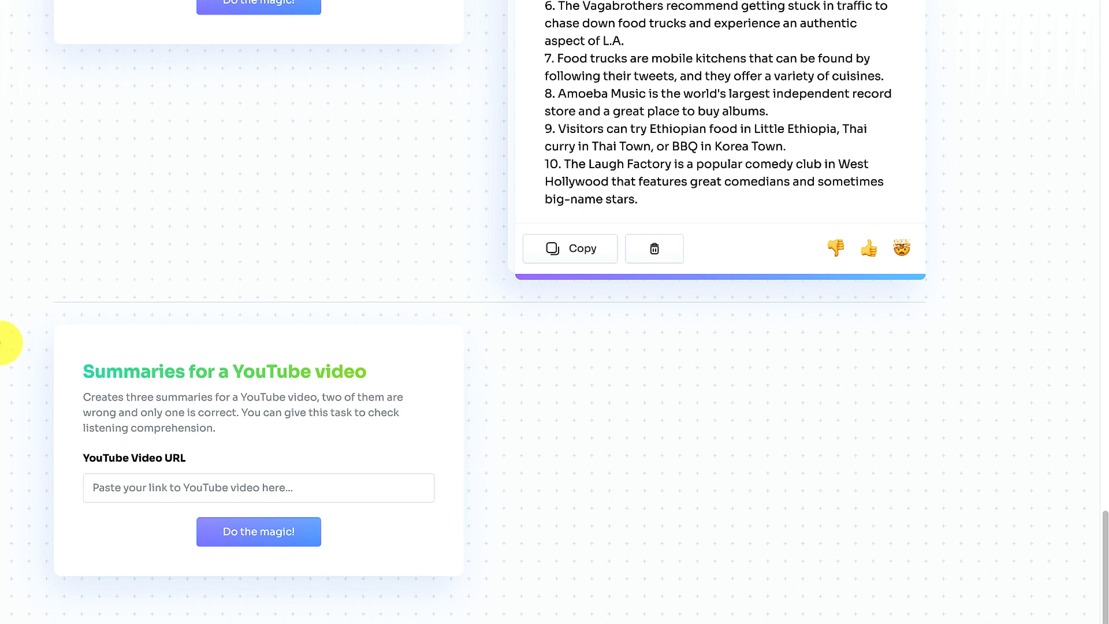
click(96, 488)
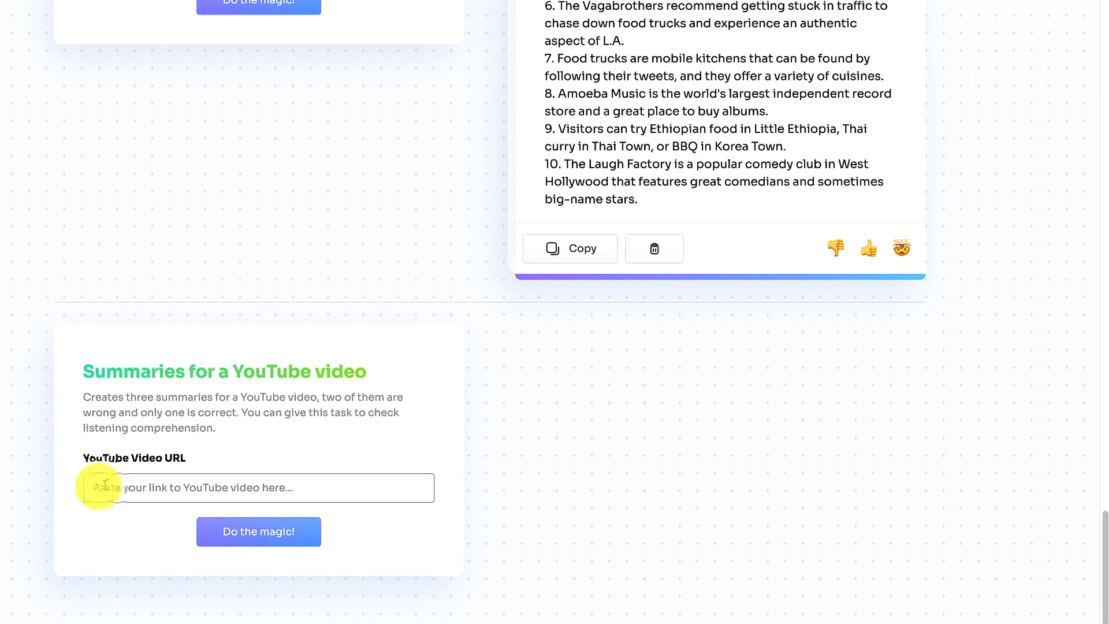
text(https://www.youtube.com/watch?v=Oz_sZOYj7n8)
- Generate the summaries for the entire video and look over the correct, contradicting and imaginary versions
click(245, 526)
scroll(248, 578, down, 6)
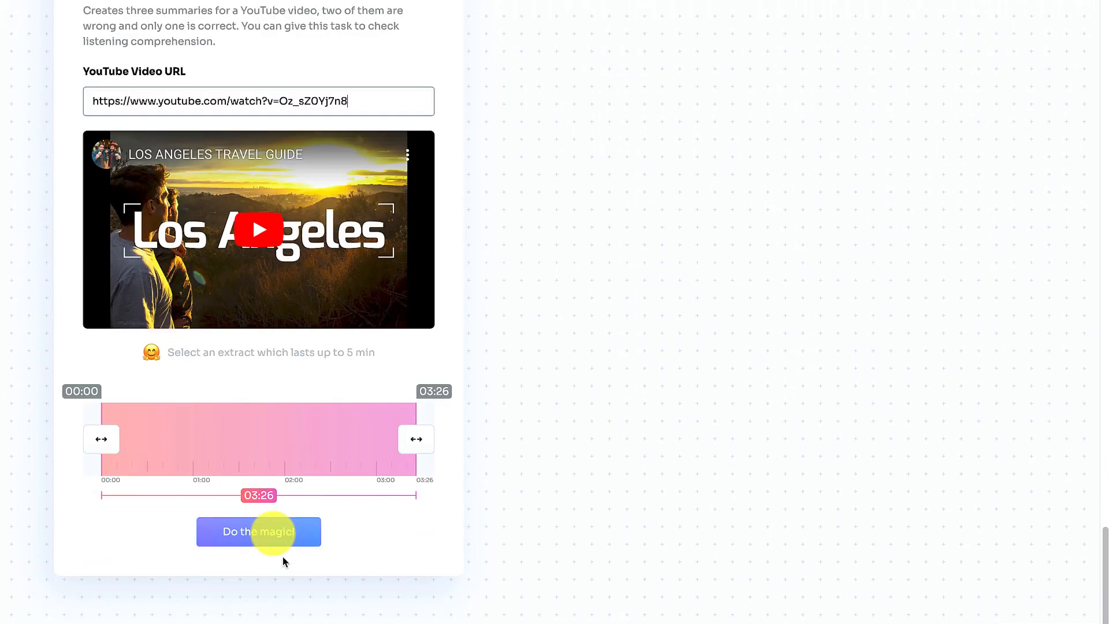
click(273, 531)
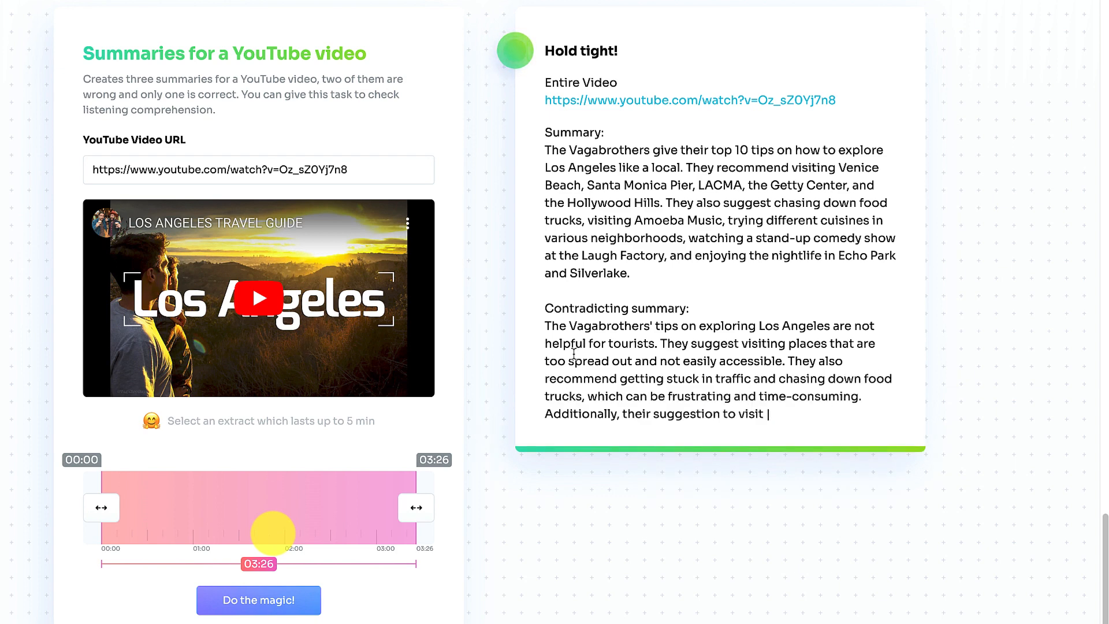
scroll(636, 515, down, 1)
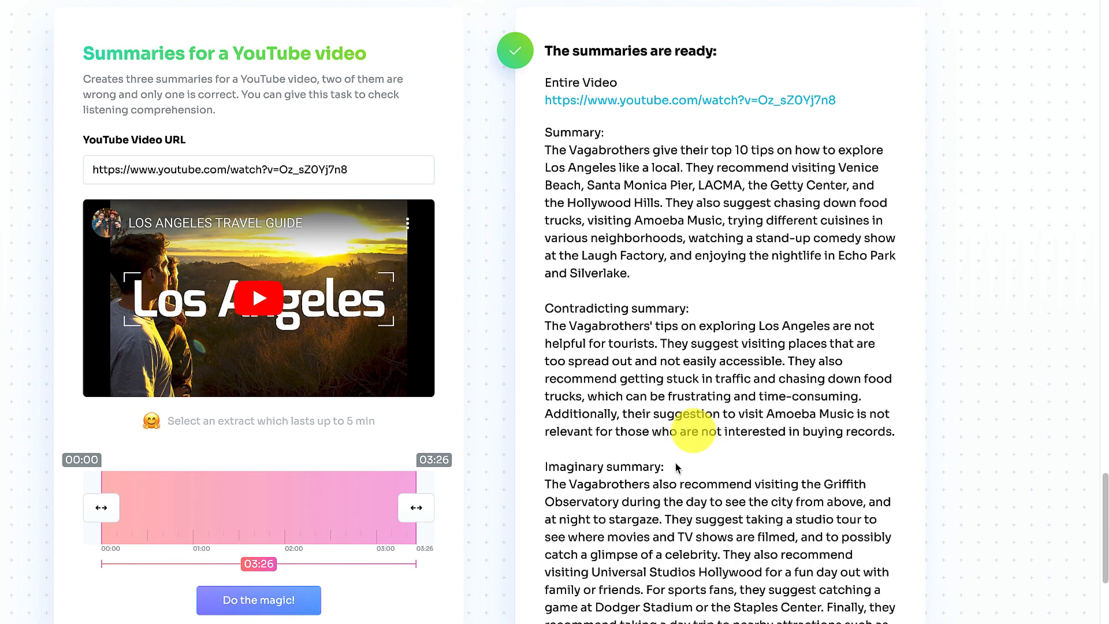
scroll(713, 446, up, 1)
scroll(641, 397, down, 6)
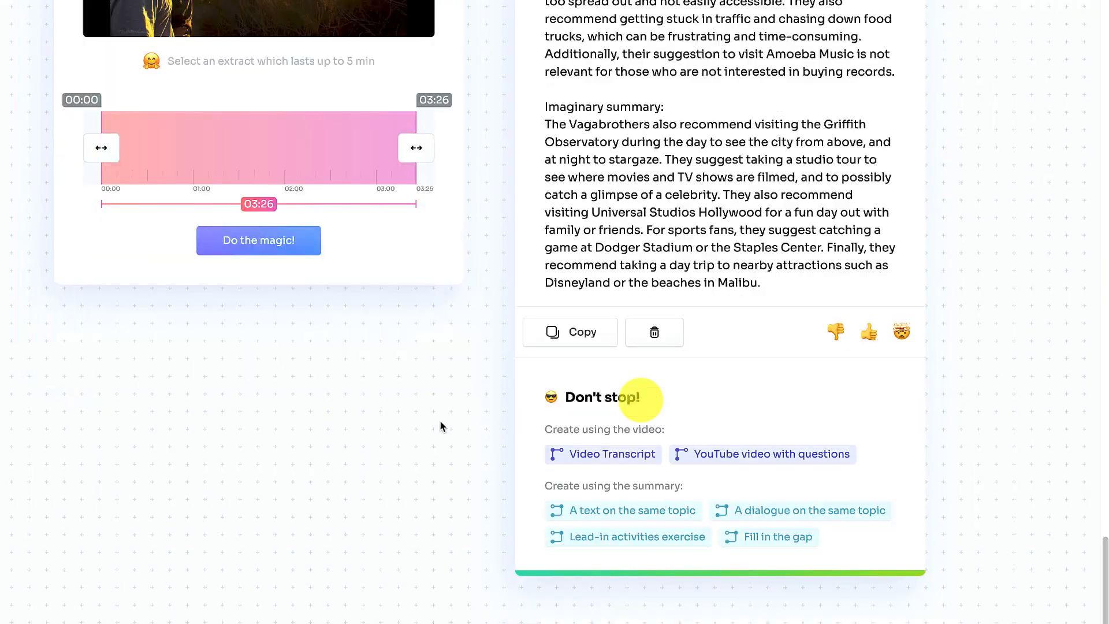
- Leave the Ten Tips for L.A. project and return to the home page with the latest projects
scroll(448, 445, up, 5)
scroll(511, 432, up, 8)
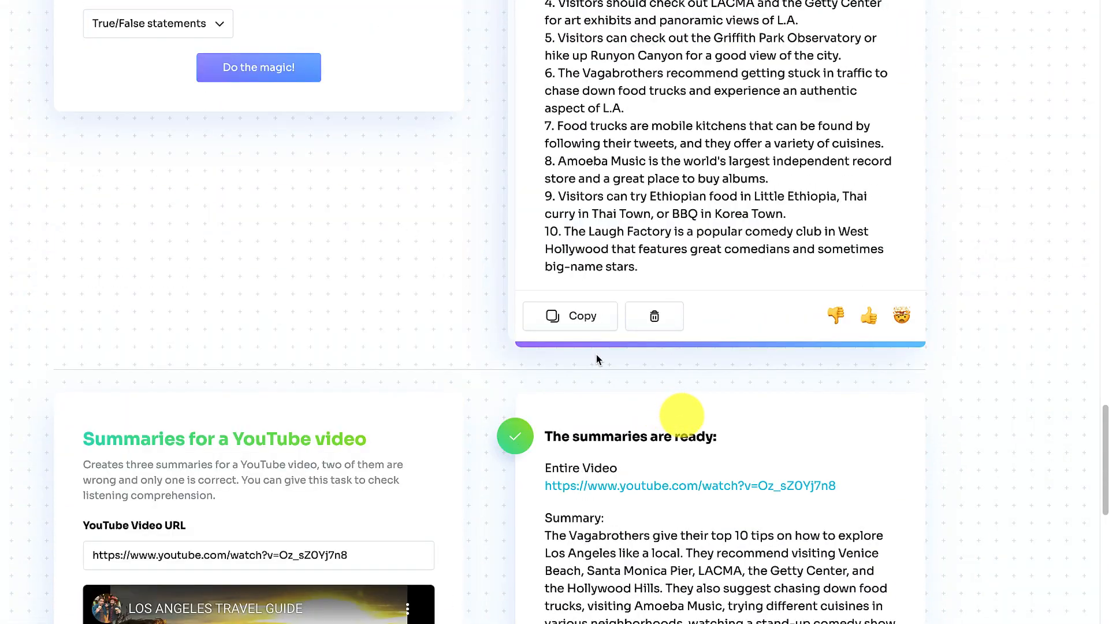
scroll(686, 427, up, 10)
scroll(686, 427, up, 8)
scroll(635, 405, down, 2)
scroll(589, 396, up, 20)
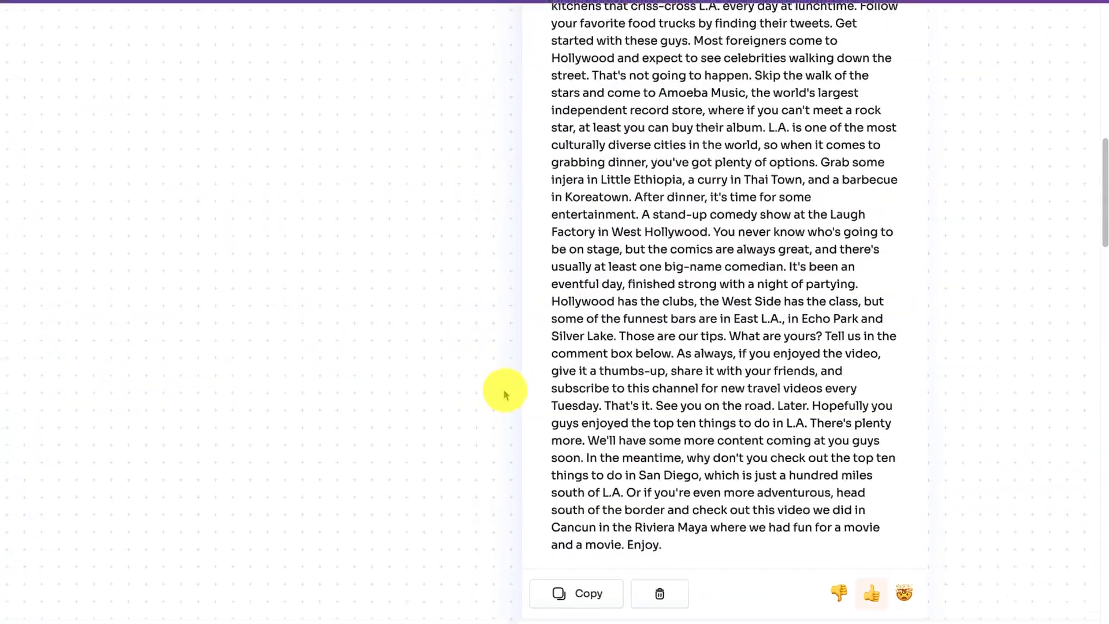
scroll(597, 391, up, 3)
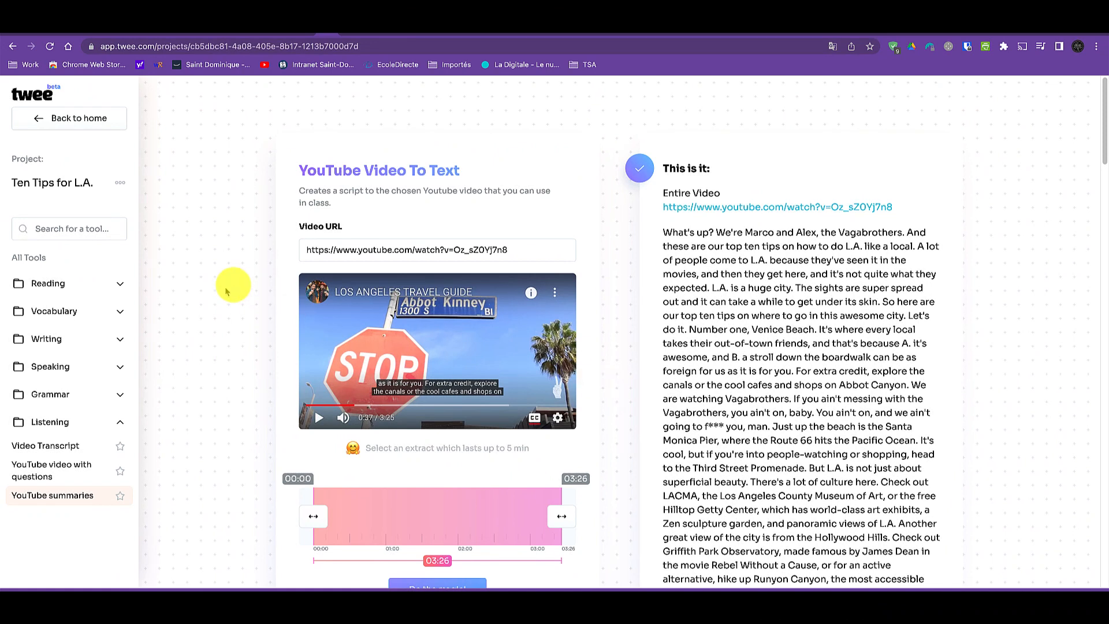
click(23, 119)
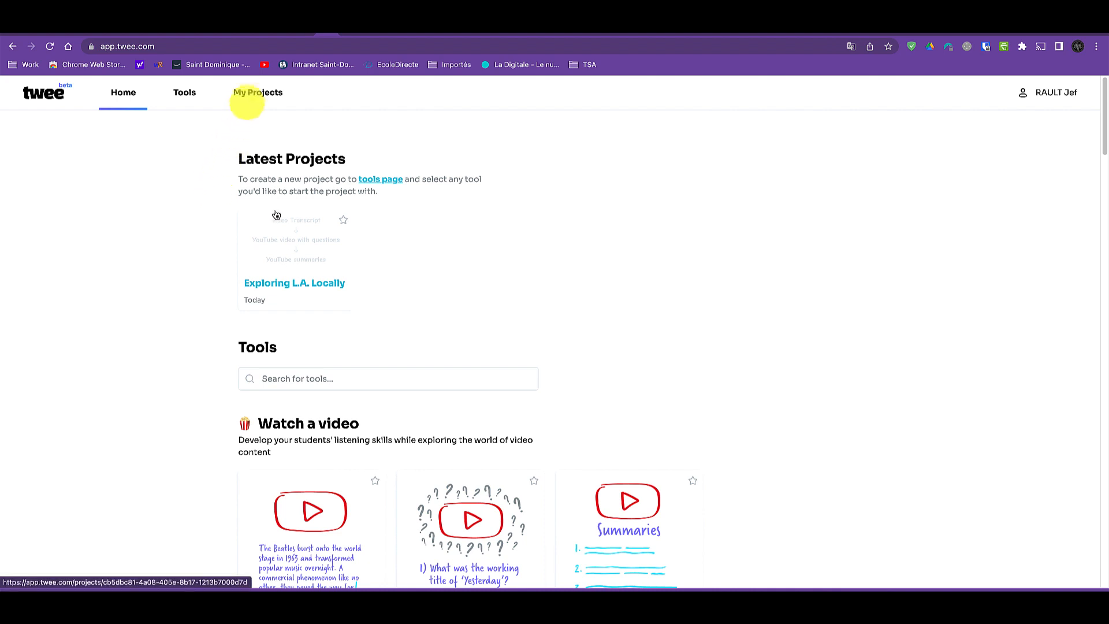
- Open the Exploring L.A. Locally project from the project list, look through its script, questions and summaries, and return home
click(254, 93)
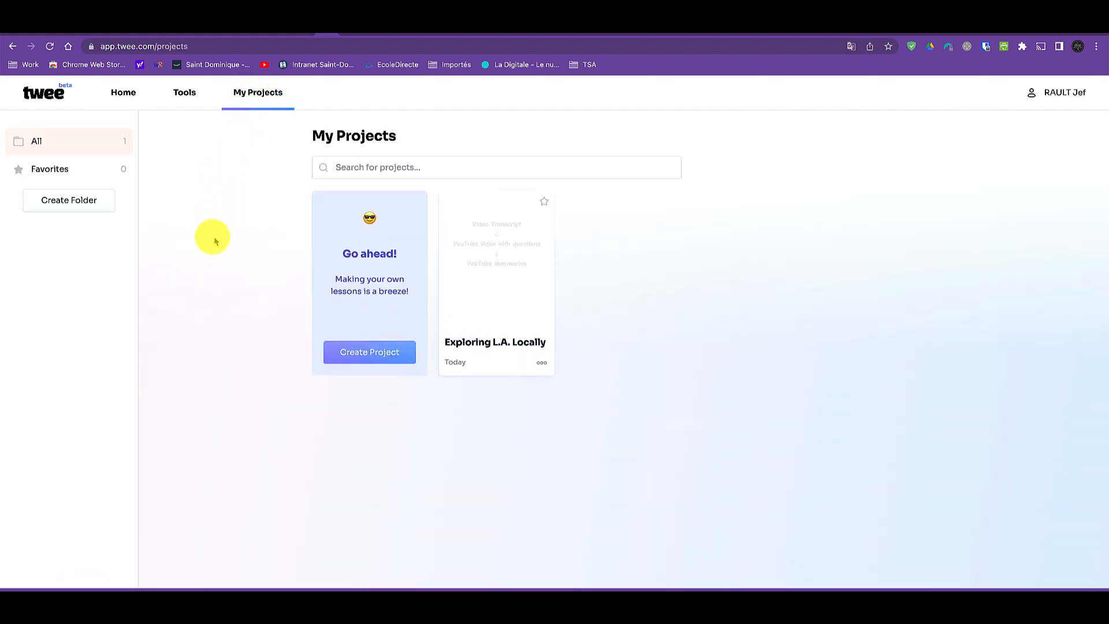
click(493, 292)
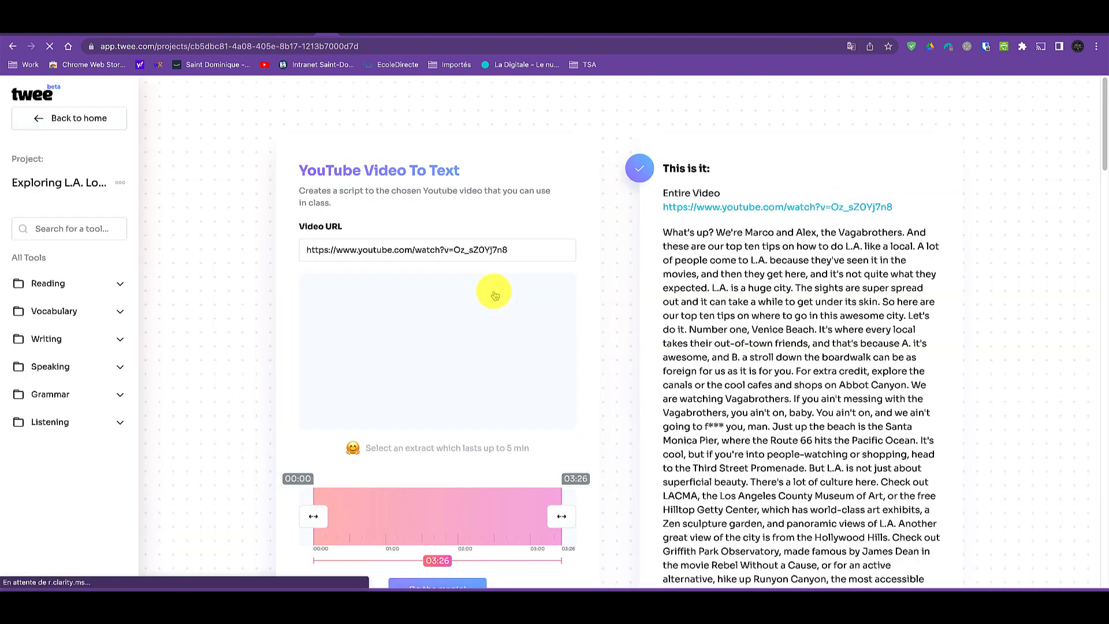
scroll(625, 295, down, 10)
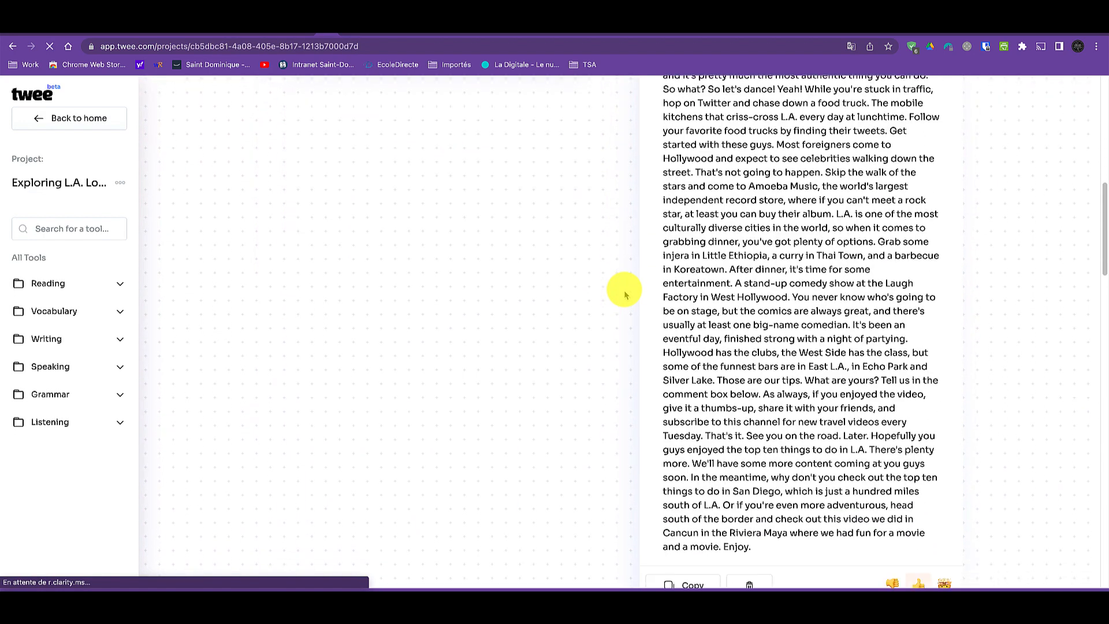
scroll(625, 295, down, 15)
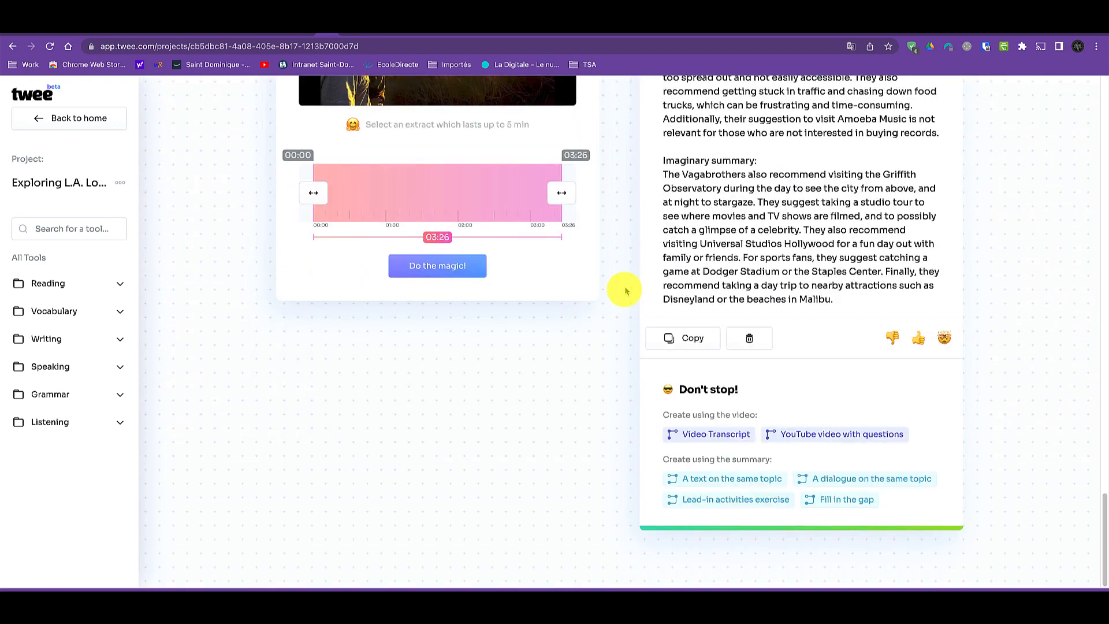
scroll(625, 291, up, 20)
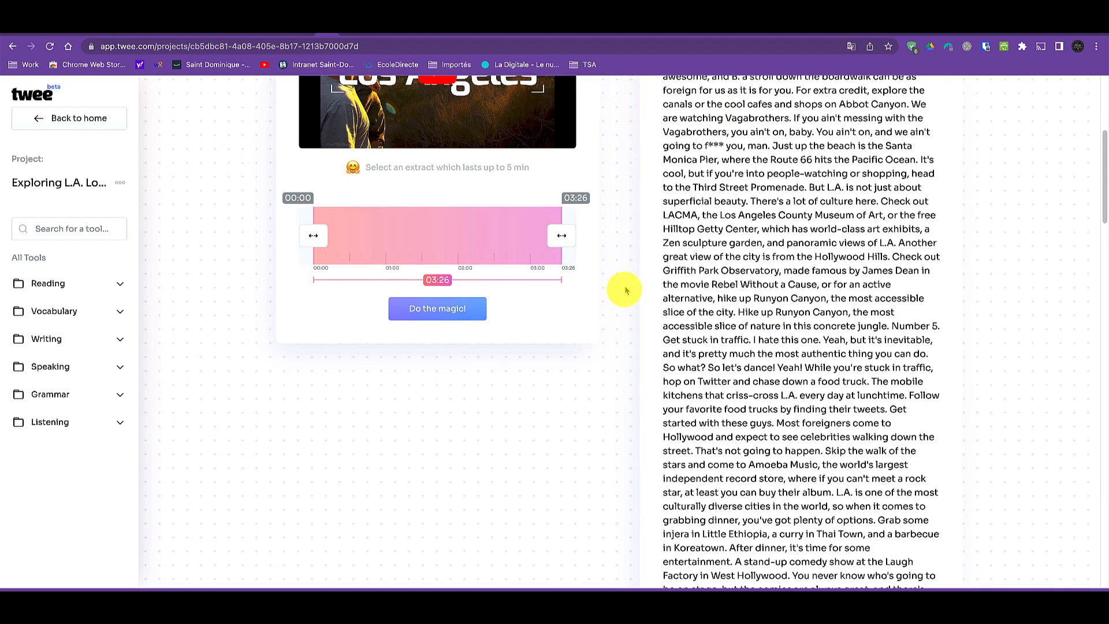
scroll(626, 290, up, 5)
click(55, 118)
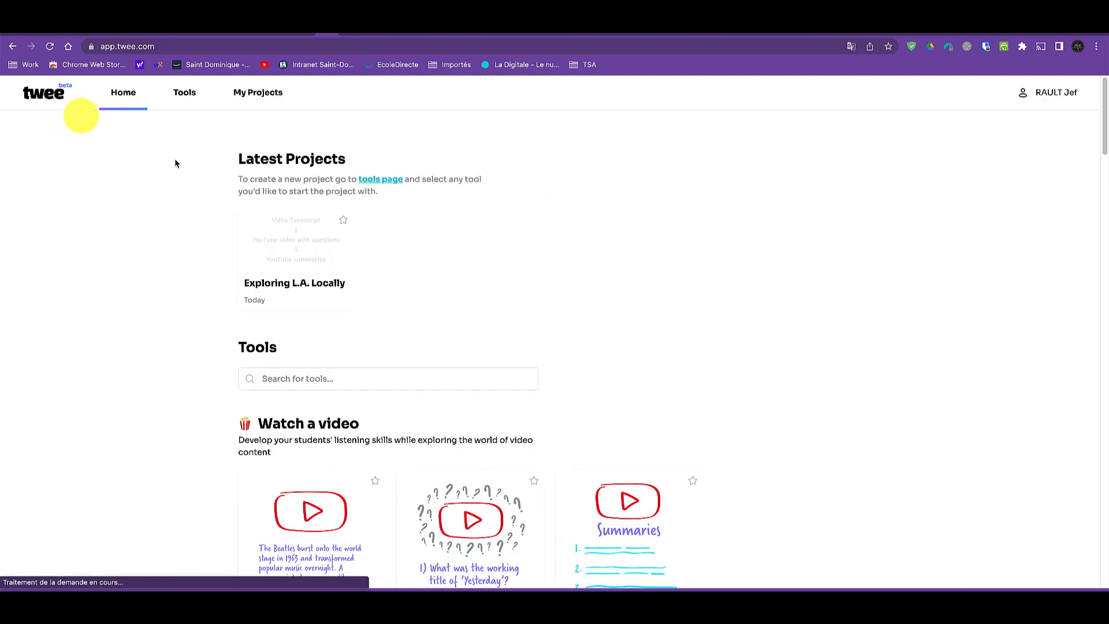
- Move the Exploring L.A. Locally project into a new folder named 5ème
click(235, 94)
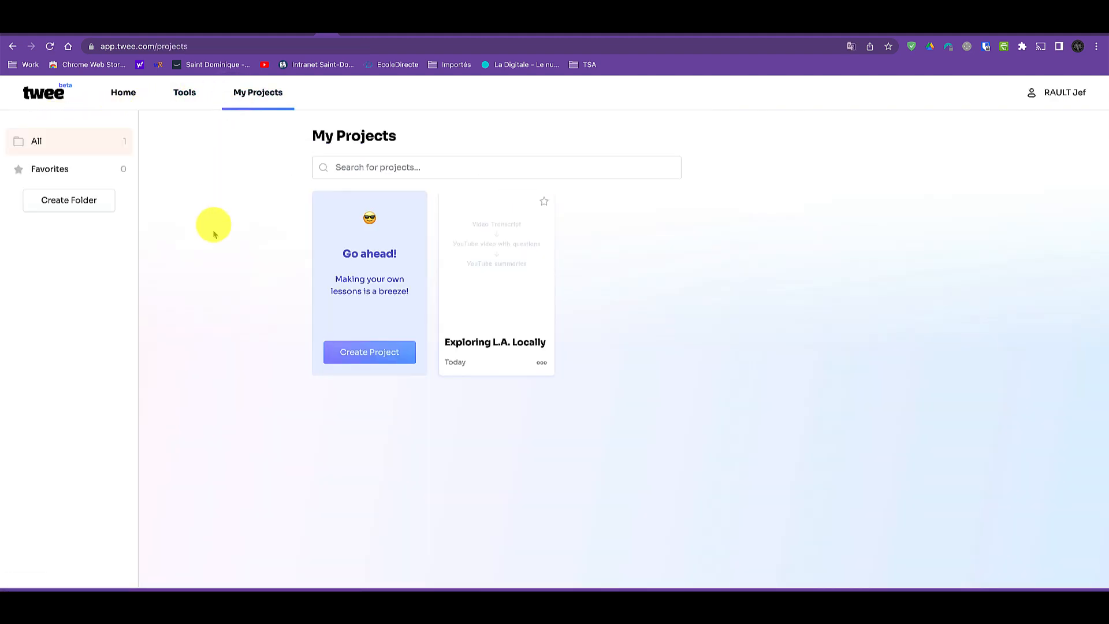
click(541, 364)
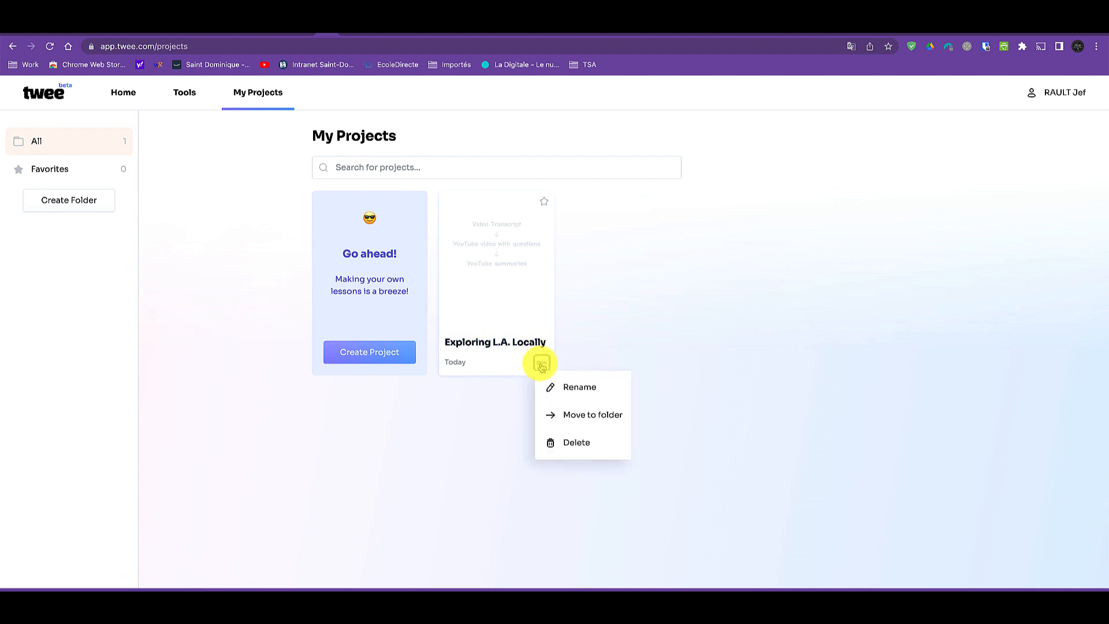
click(580, 415)
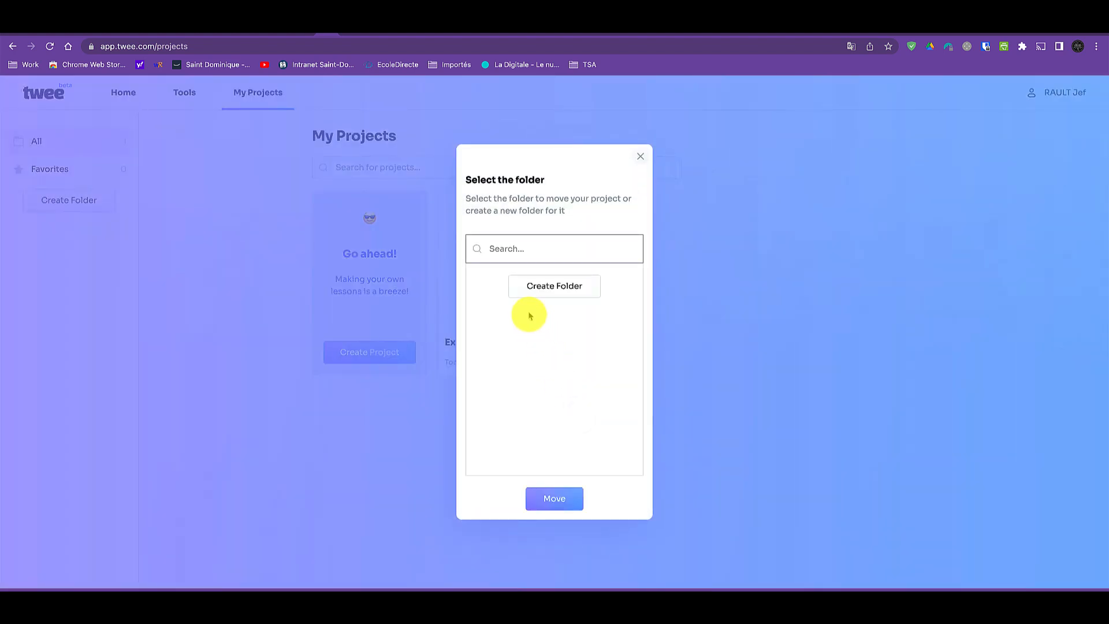
click(527, 287)
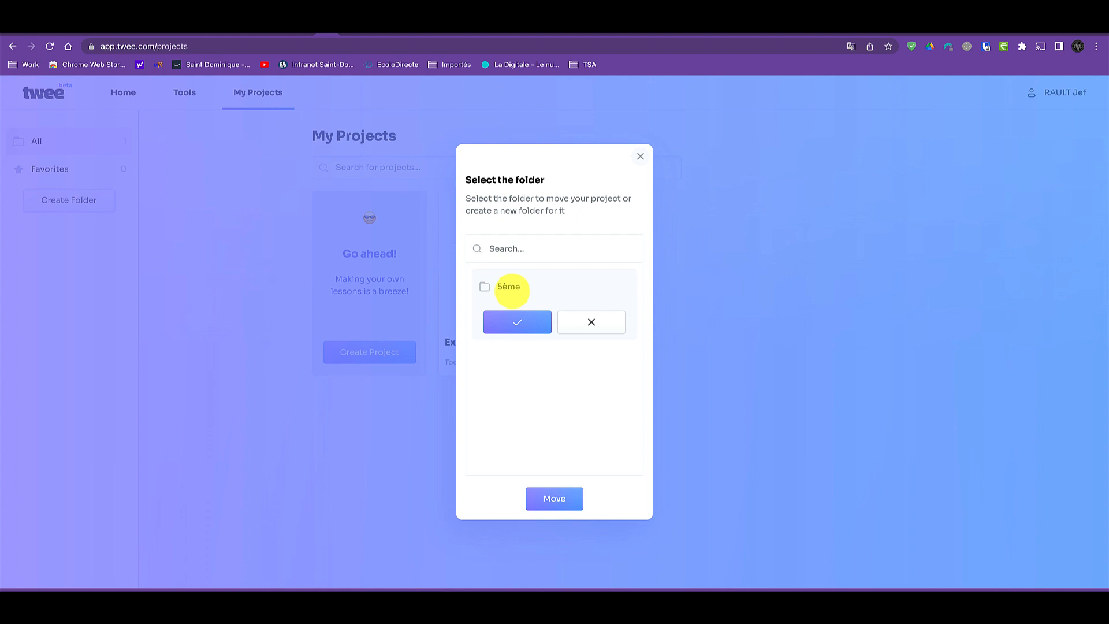
text(5ème)
click(513, 323)
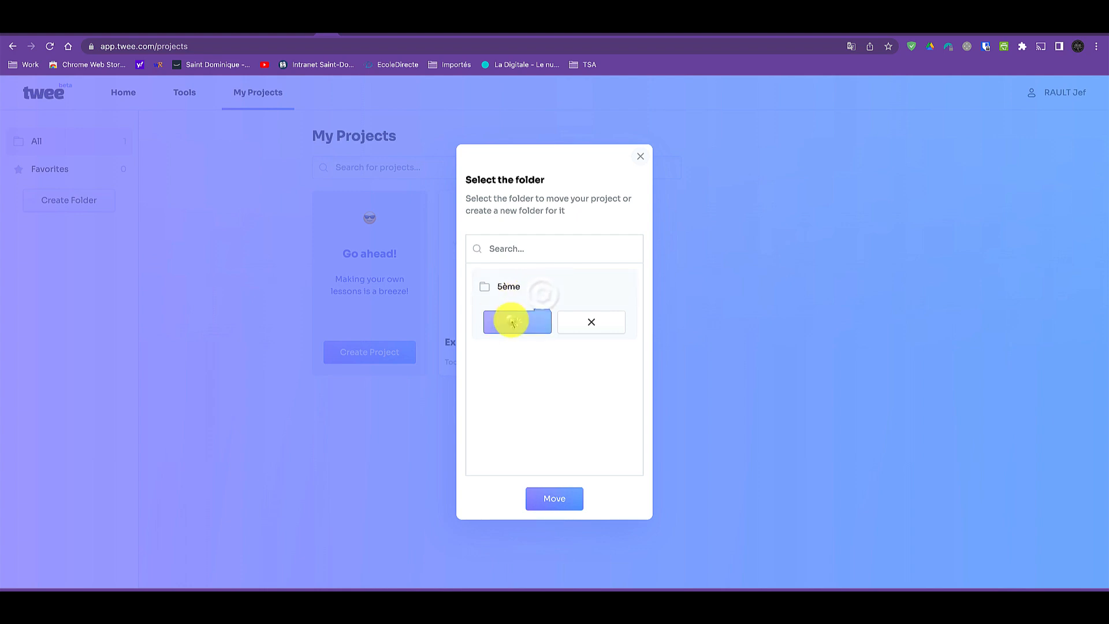
click(543, 286)
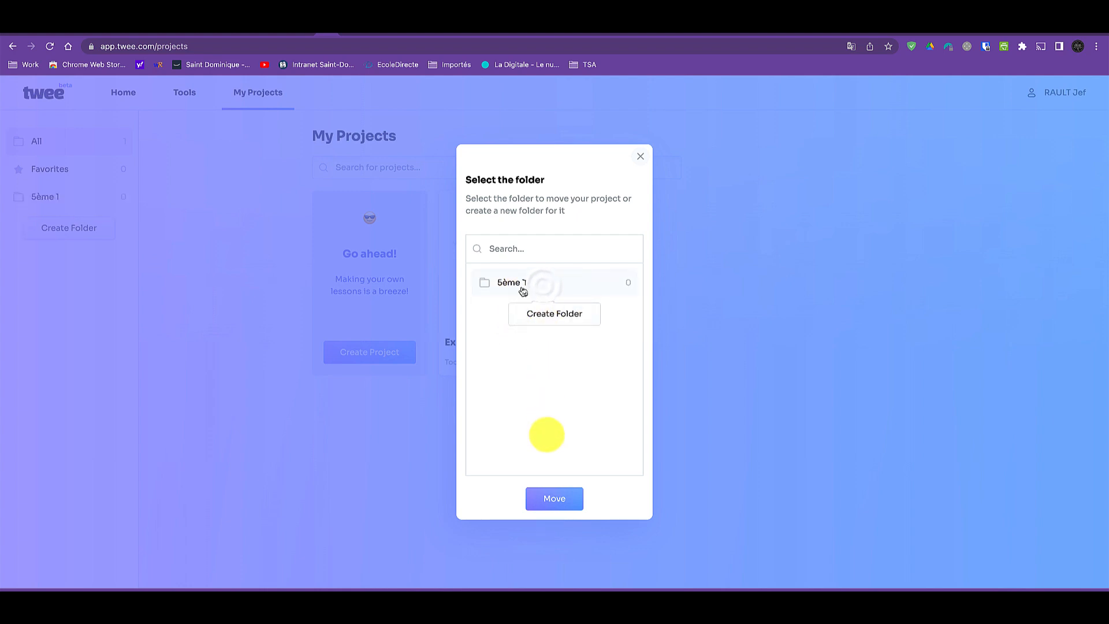
click(549, 500)
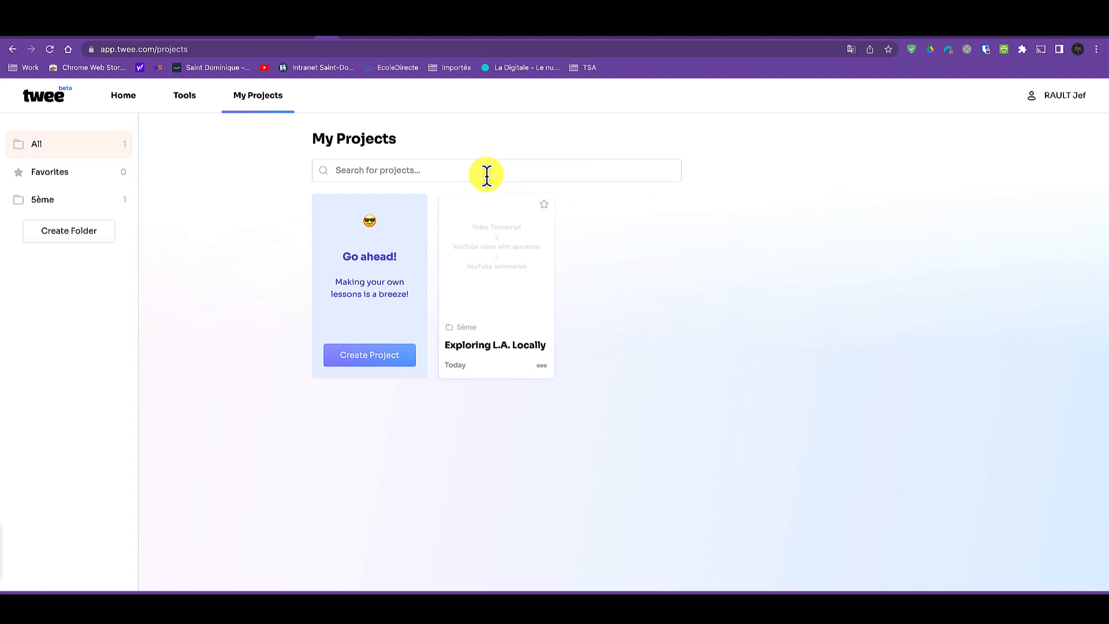
- Consult the CHILDREN AND ADVERTISING text in childrenandadvertisingtxt.pdf on Google Drive and return to the Twee projects page
click(349, 38)
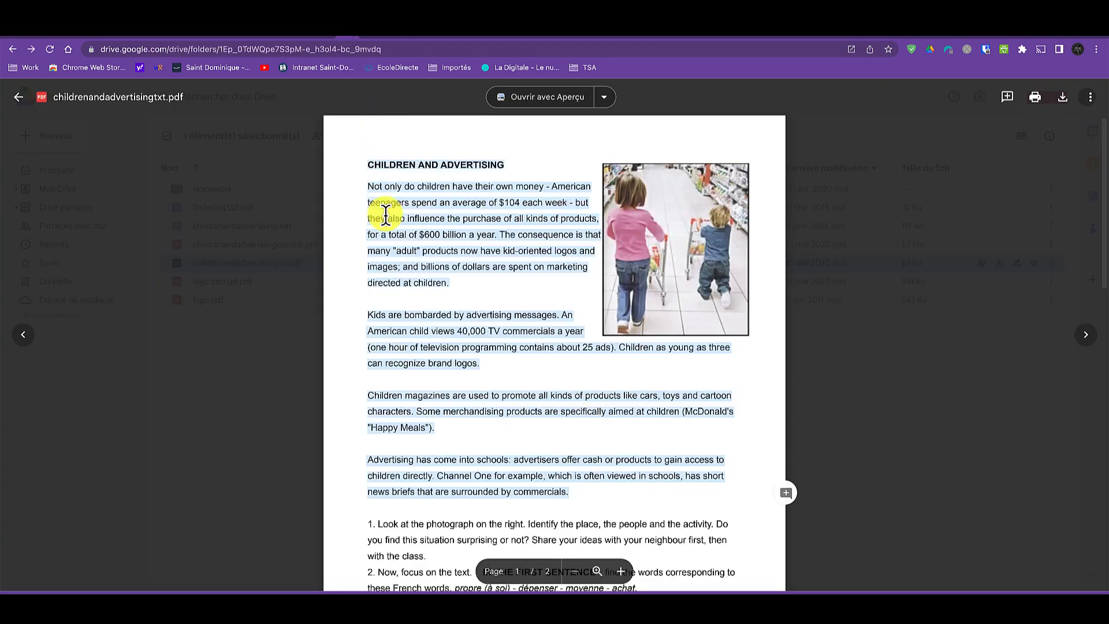
click(334, 37)
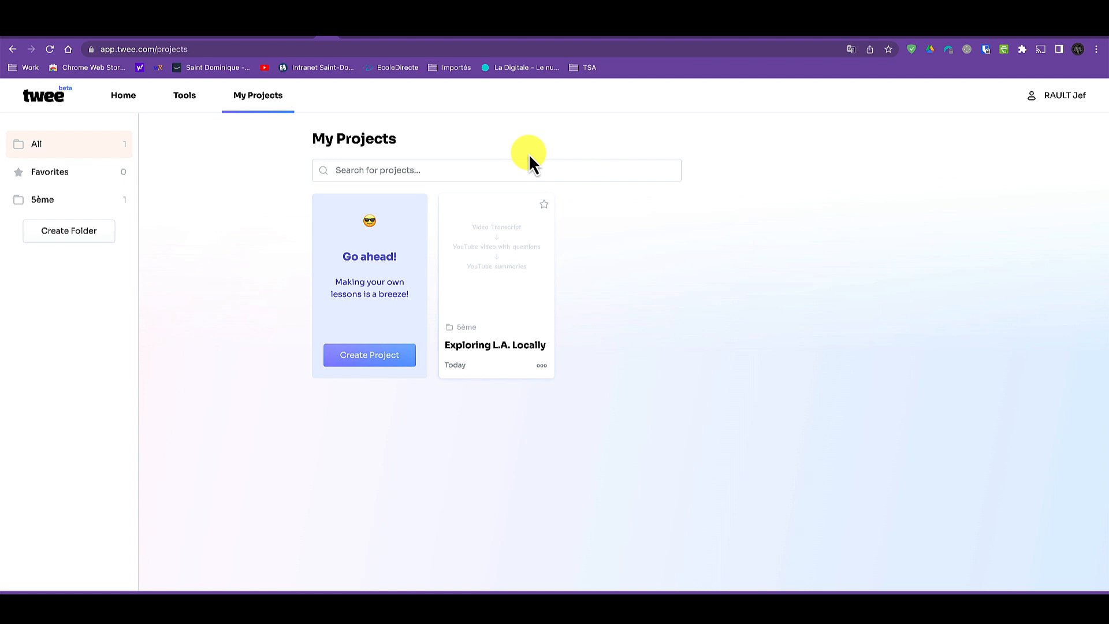
- Find the Lead-in activities for a text tool among the Speaking tools and open it
click(184, 97)
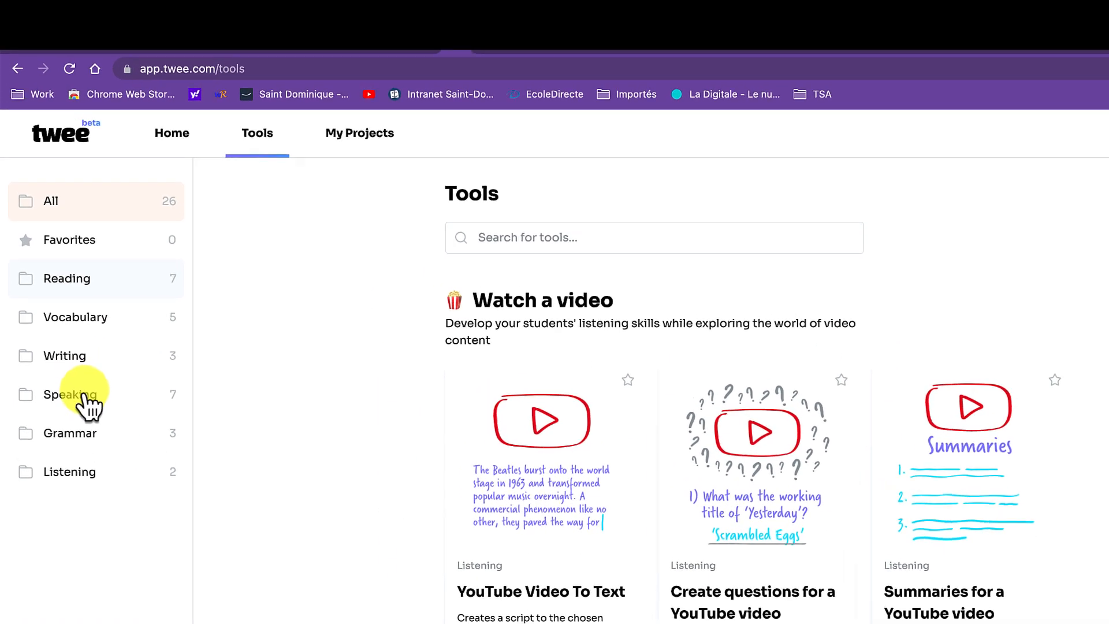
click(89, 419)
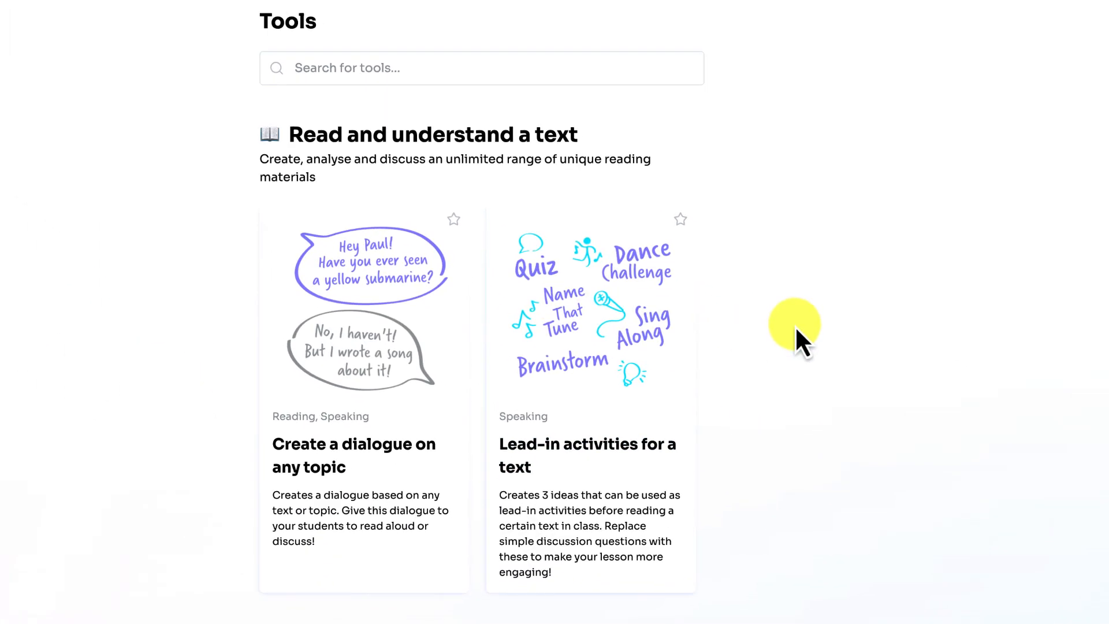
scroll(795, 325, down, 2)
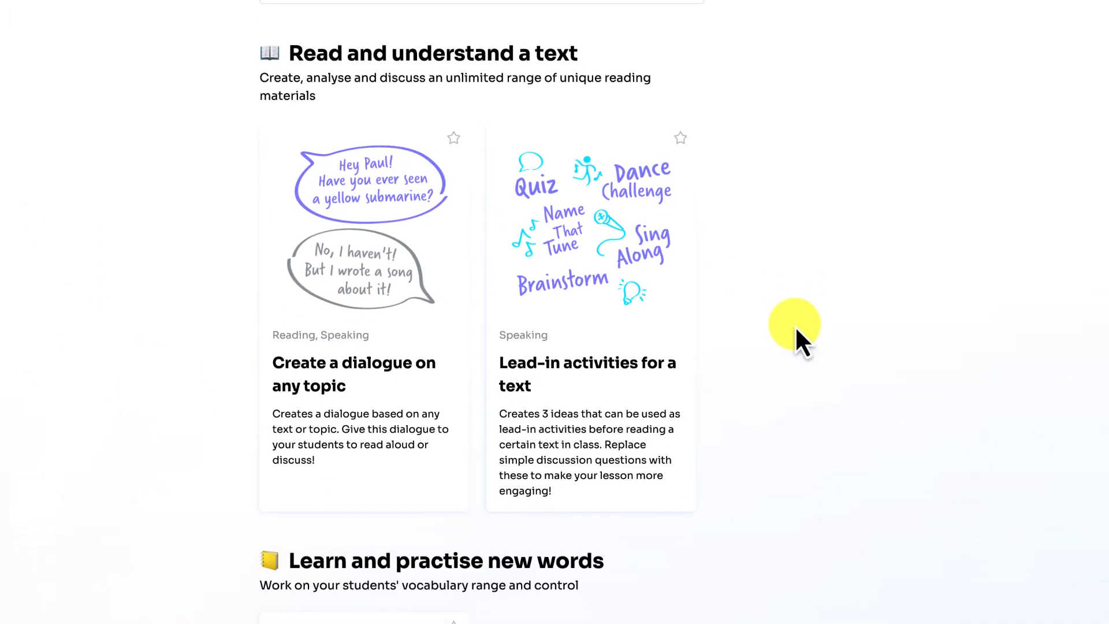
click(616, 361)
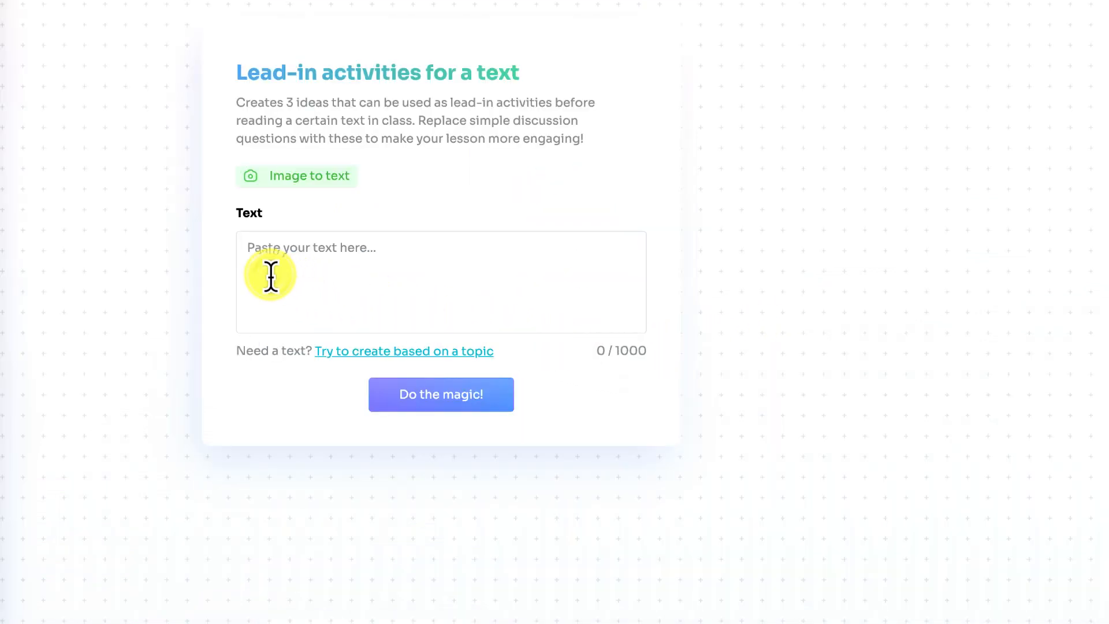
- Paste the CHILDREN AND ADVERTISING text as the source, generate the lead-in activities and read through them
click(270, 276)
key(ctrl+v)
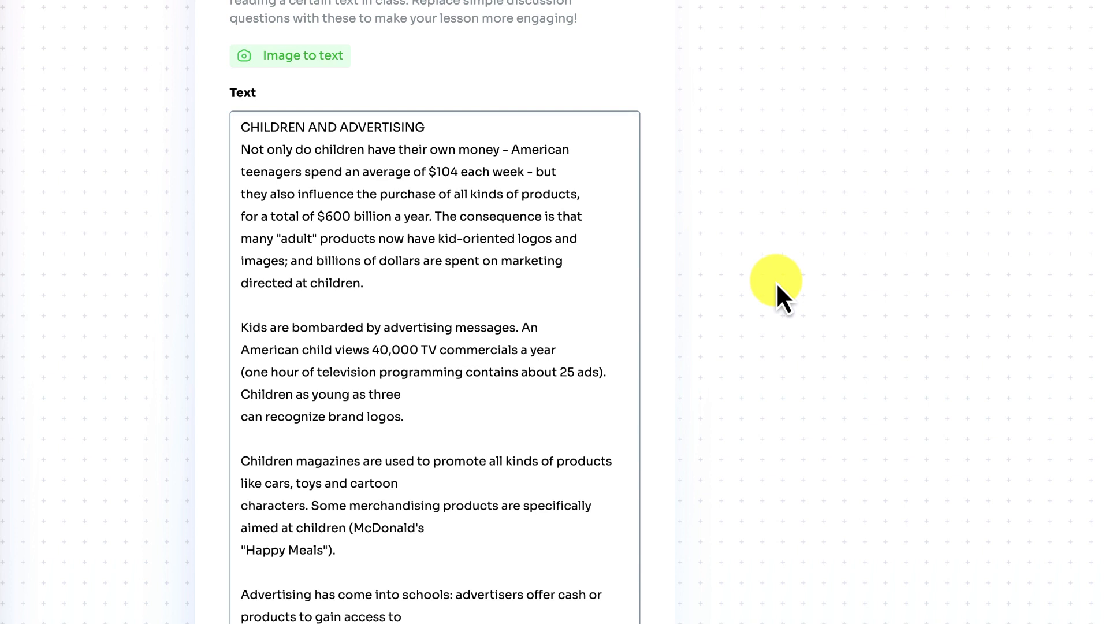
scroll(413, 322, down, 3)
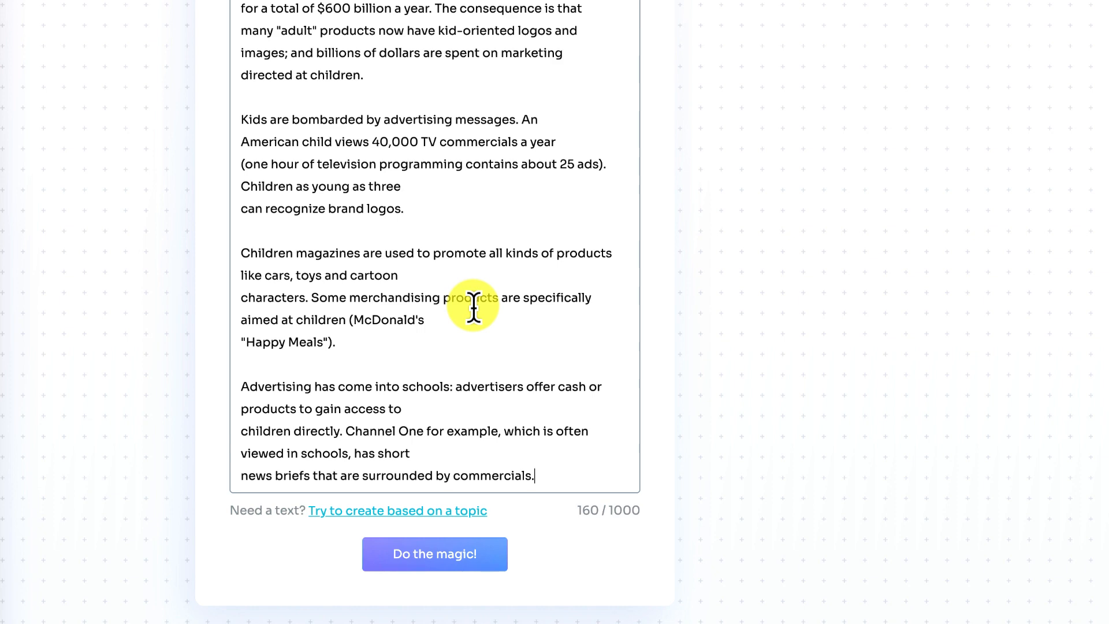
click(434, 540)
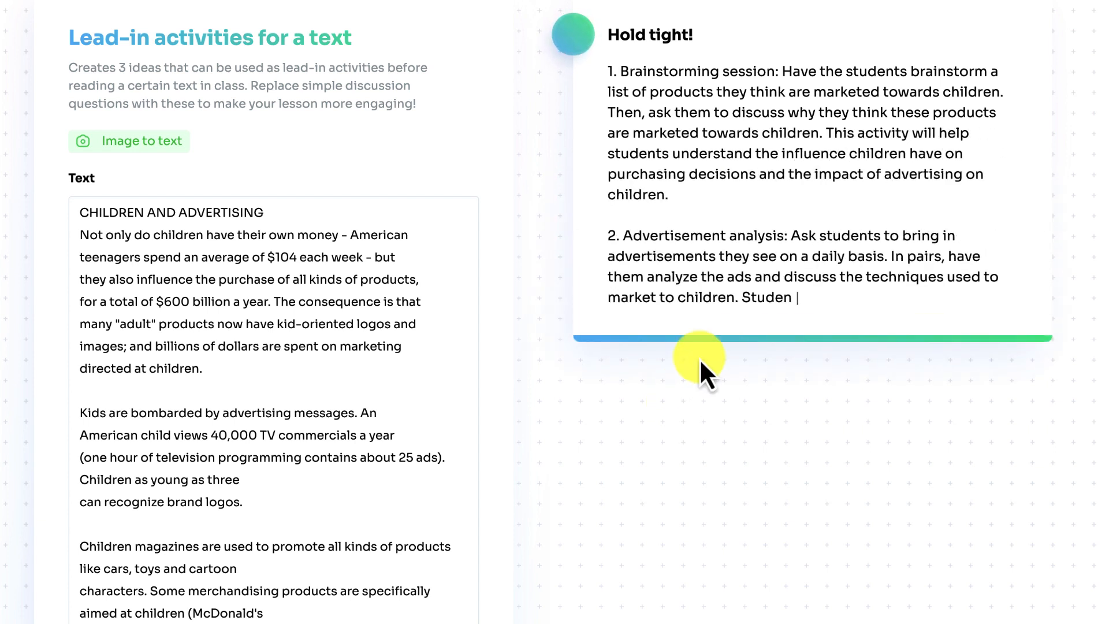
drag(826, 133, 864, 195)
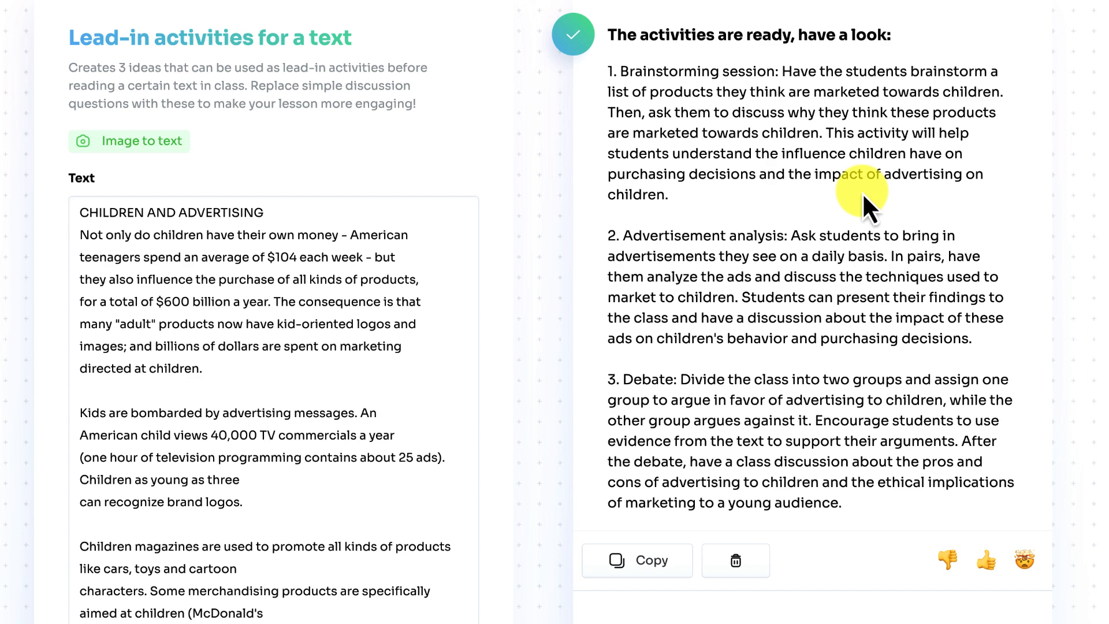
scroll(771, 354, down, 3)
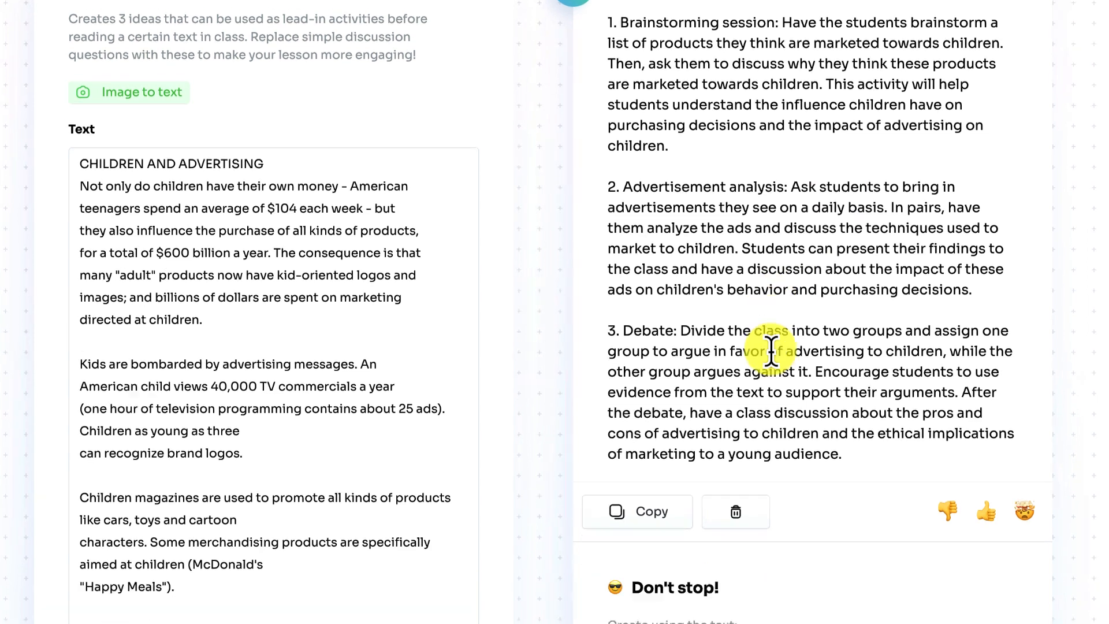
- Generate another set of lead-in activities for the same text and review the ideas and follow-up exercise suggestions
click(735, 403)
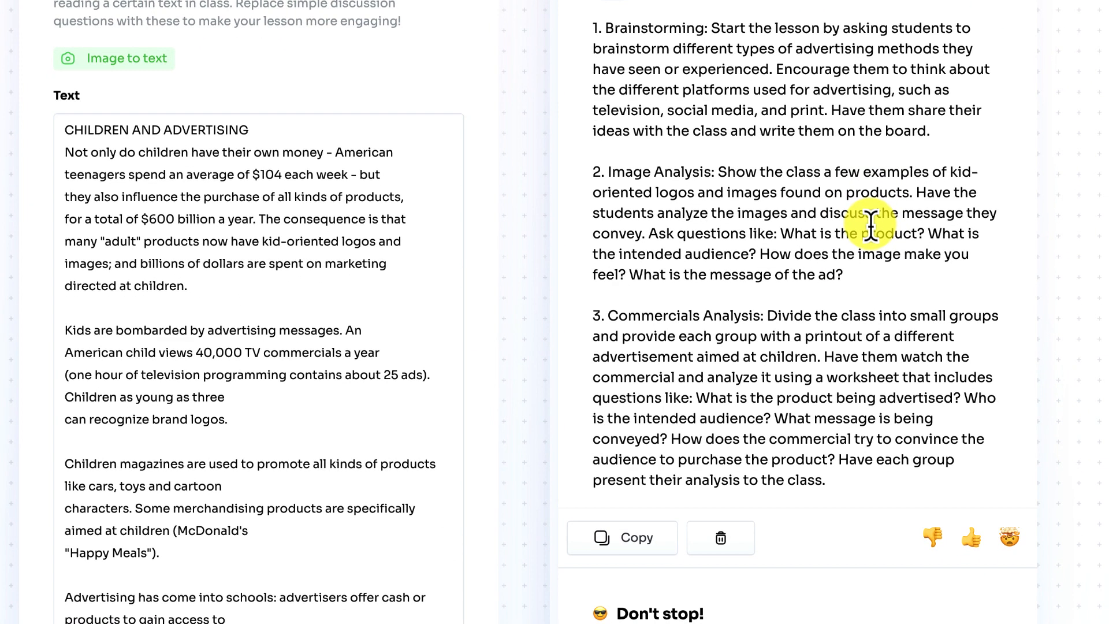
scroll(693, 253, down, 1)
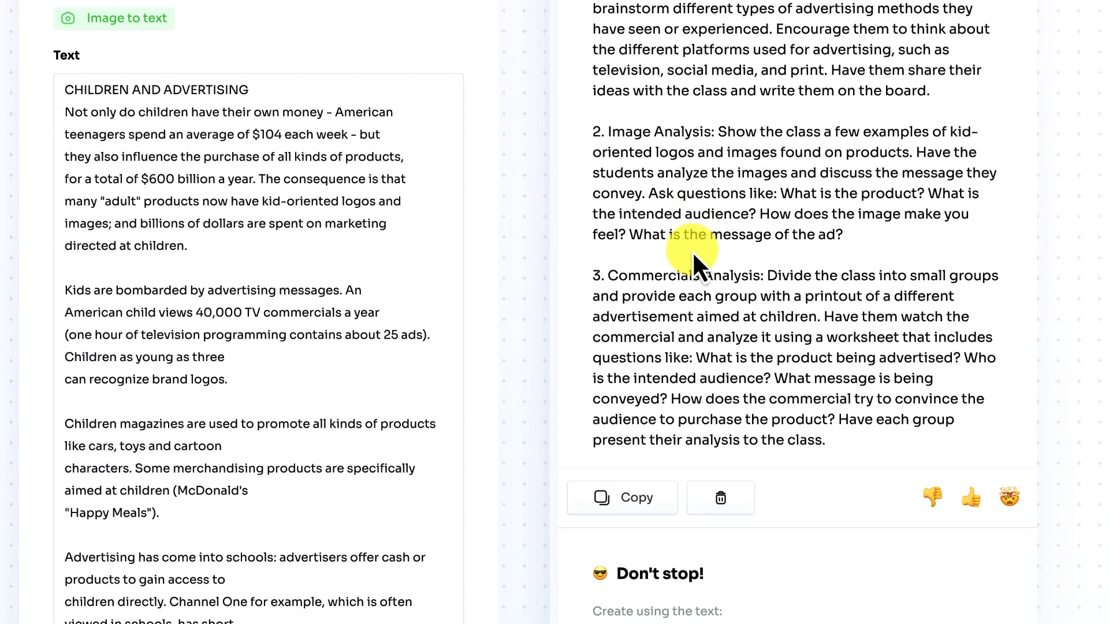
scroll(693, 249, down, 3)
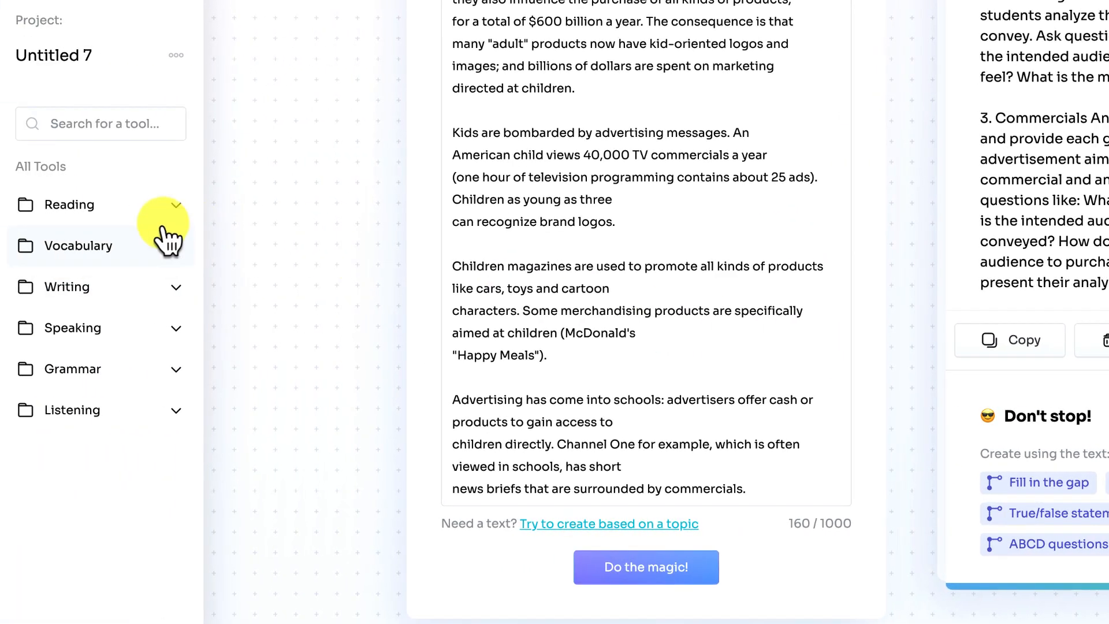
- Add the Create a text on a certain topic tool from the Reading category and enter Children and advertising as its topic
click(74, 209)
click(70, 238)
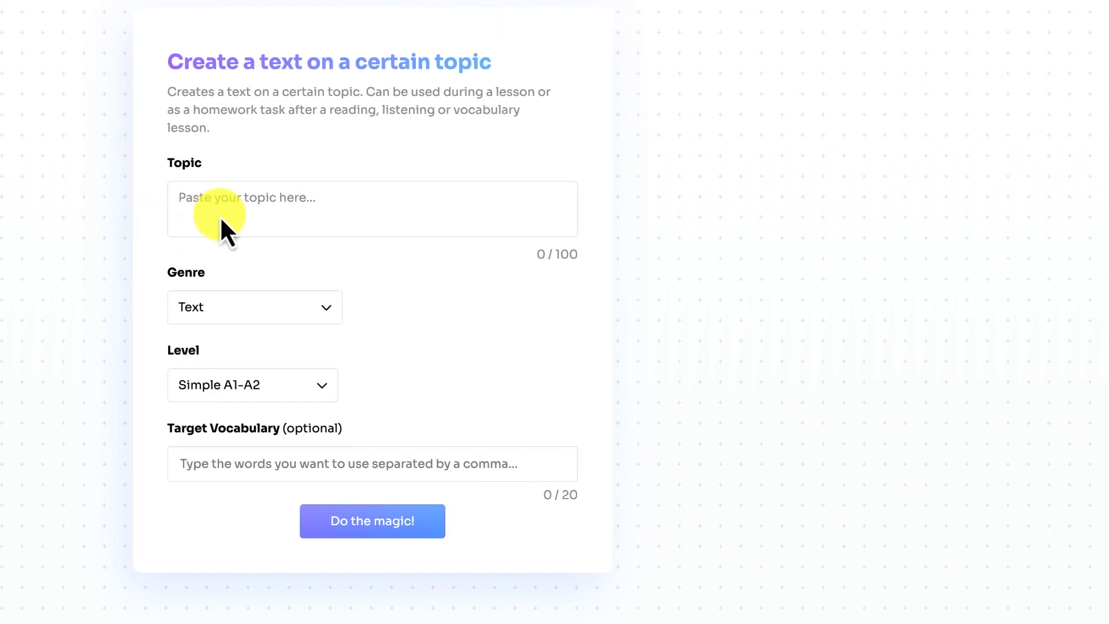
click(284, 213)
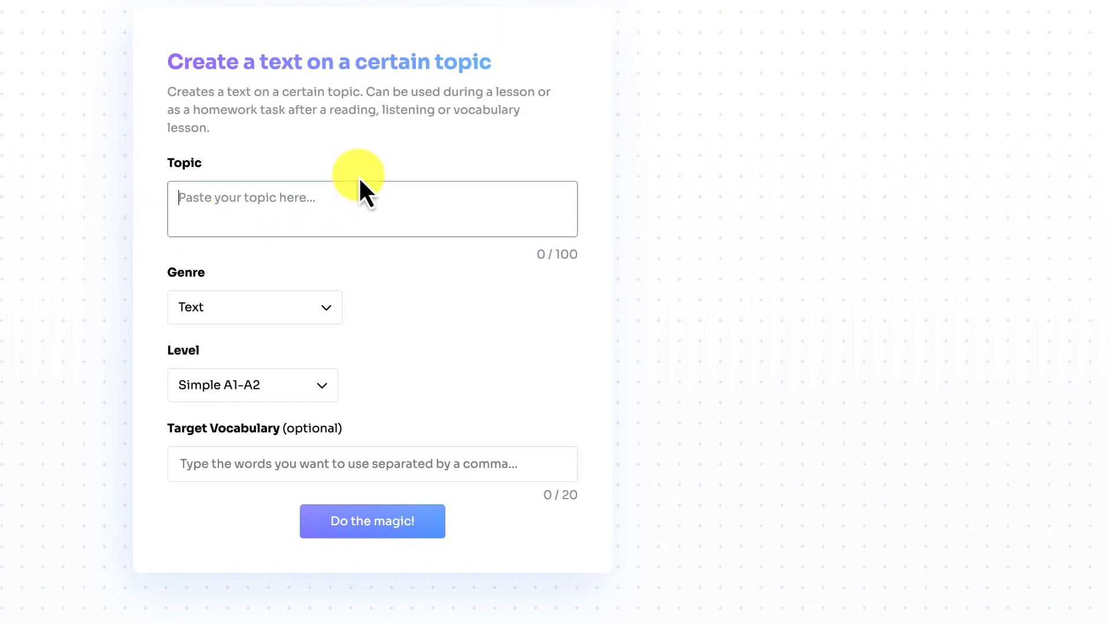
text(Chi)
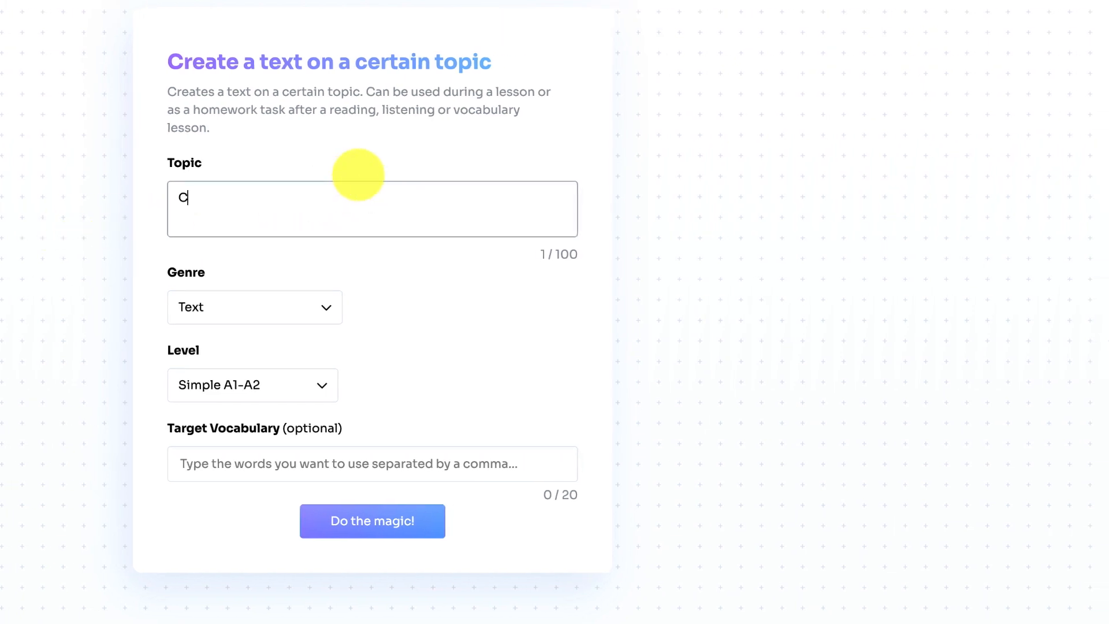
text(ldren and advertising)
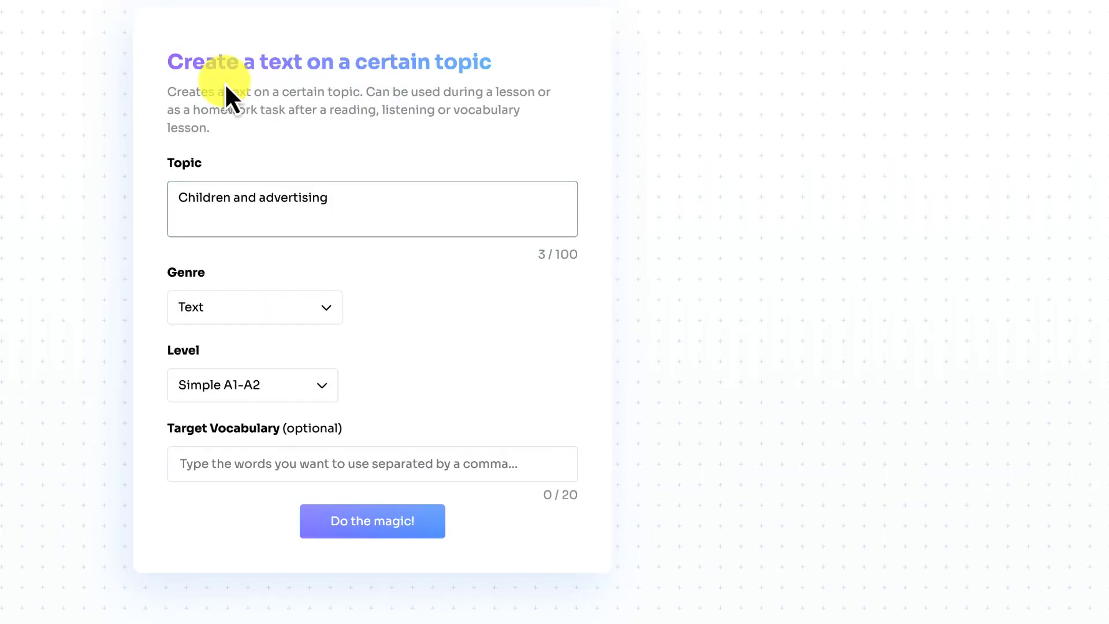
- Set the target vocabulary to purchasing power, advertisement, advertising campaign, advertiser, billboard, commercial, leaflet, target audience, easily influenced, gullible, promote, purchase, advertise
click(251, 464)
text(purchasing power, advertisement, advertising campaign, advertiser, billboard, commercial, leaflet, target audience, easily influenced, gullible, promote, purchase, advertise)
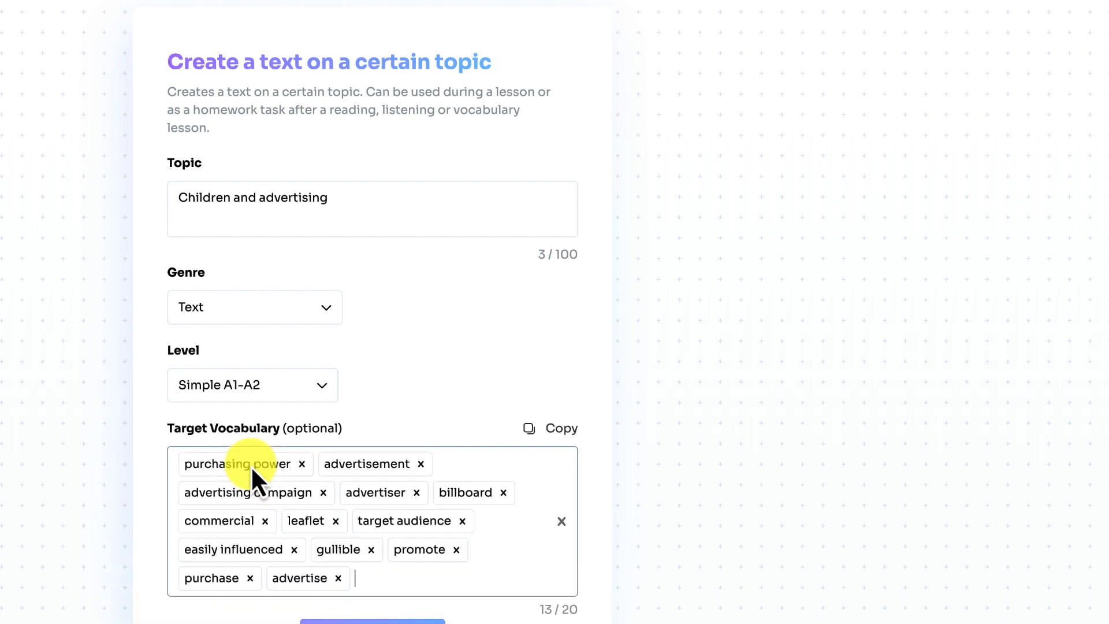
- Set the genre to Descriptive article and generate the text at the Simple A1-A2 level
click(325, 312)
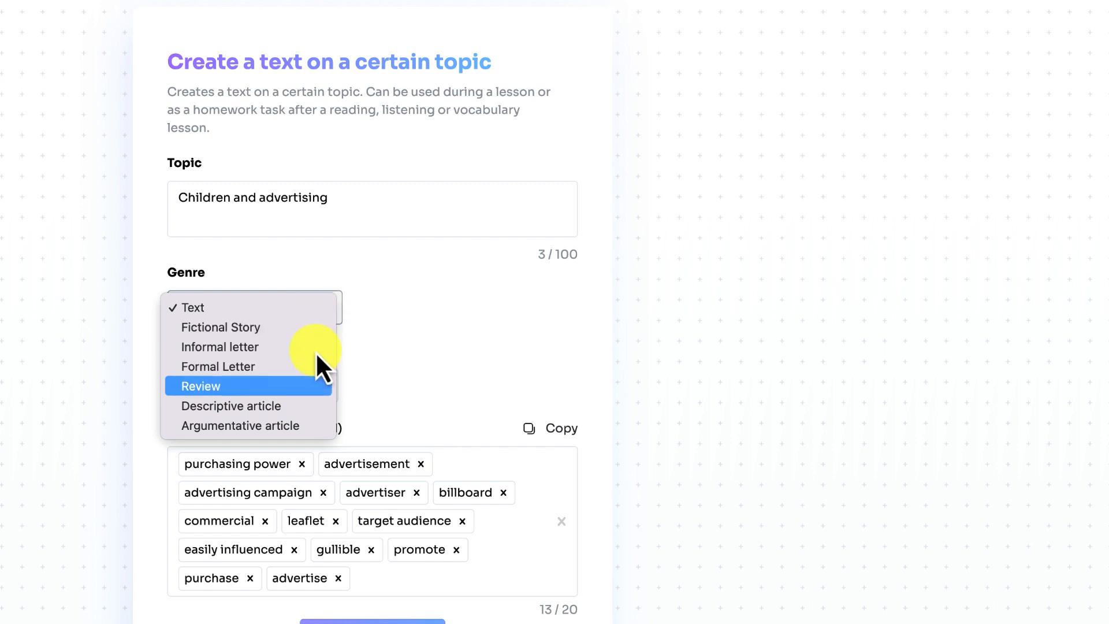
click(307, 405)
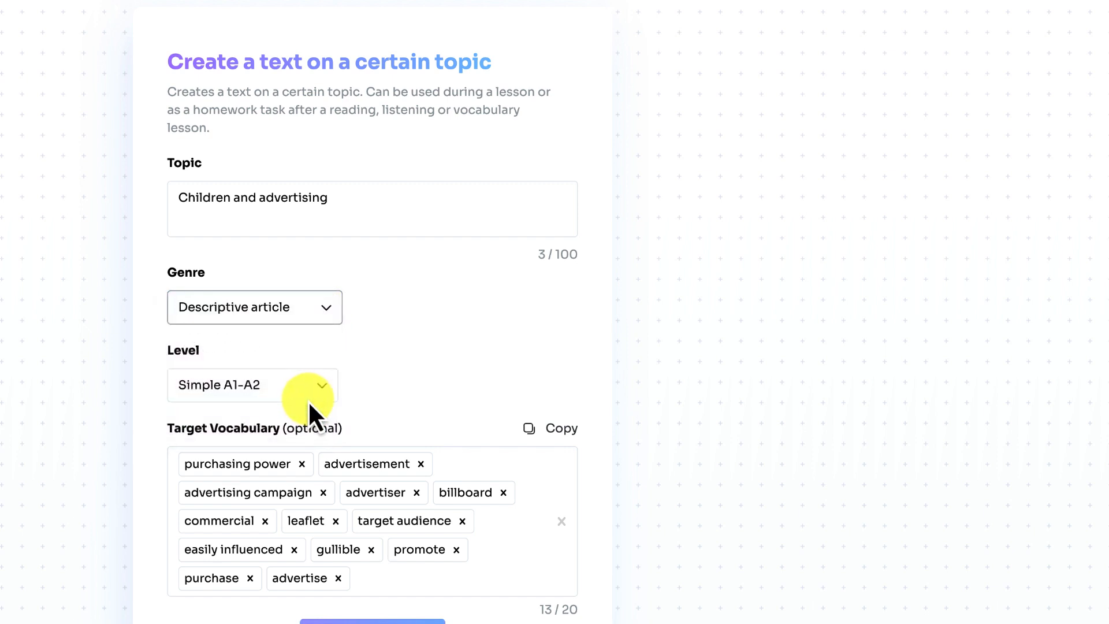
scroll(358, 520, down, 1)
click(383, 578)
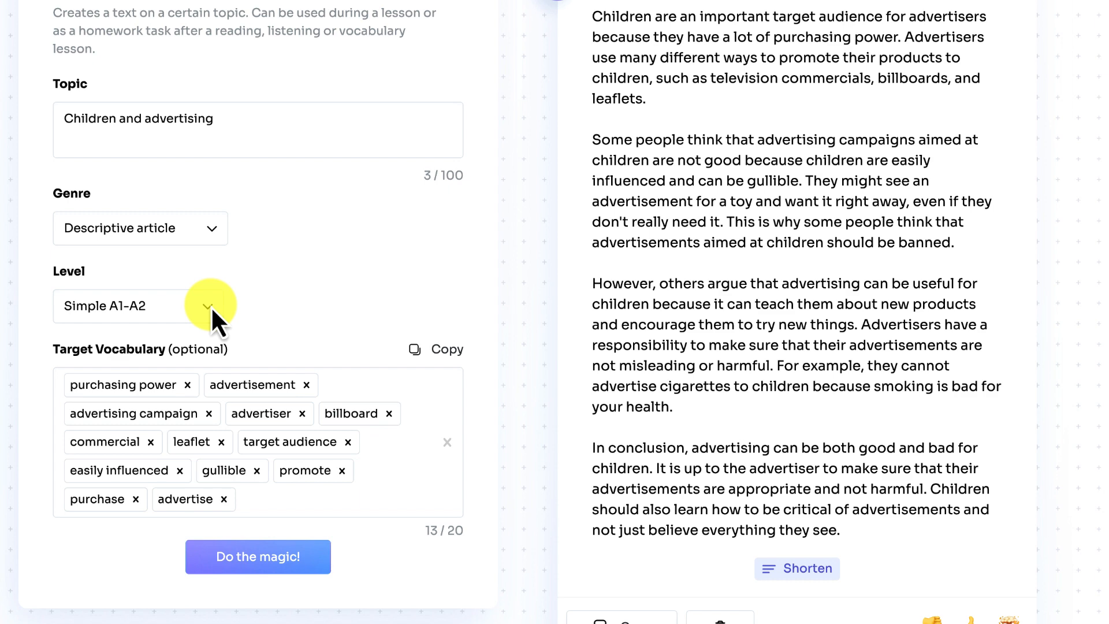
- Generate the children and advertising text at the Intermediate B1-B2 level and read through the new version
click(210, 306)
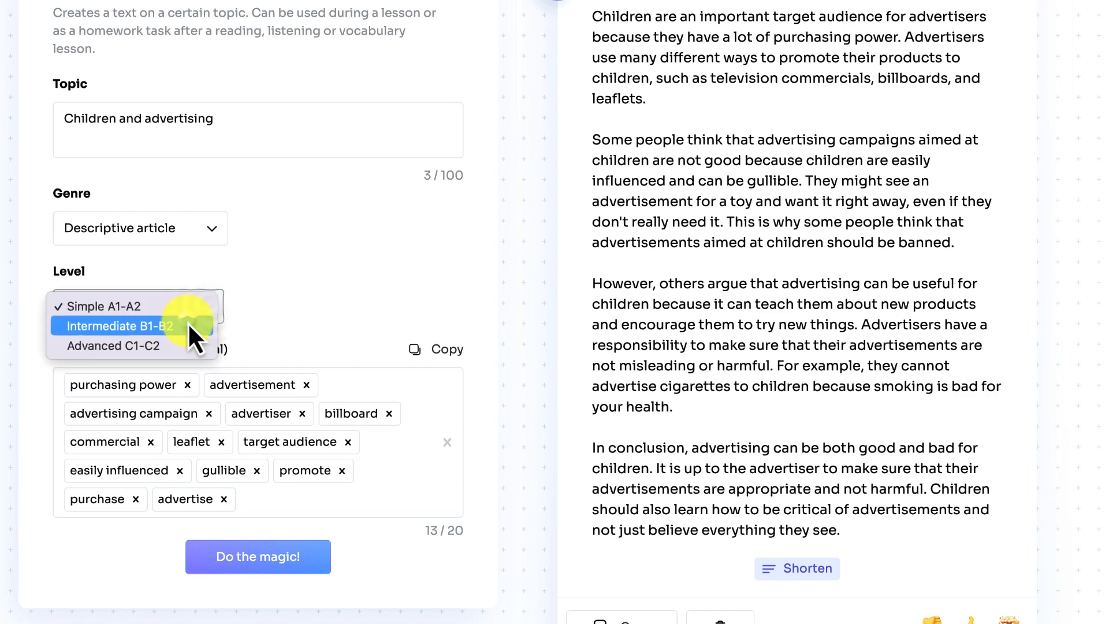
click(189, 322)
click(272, 563)
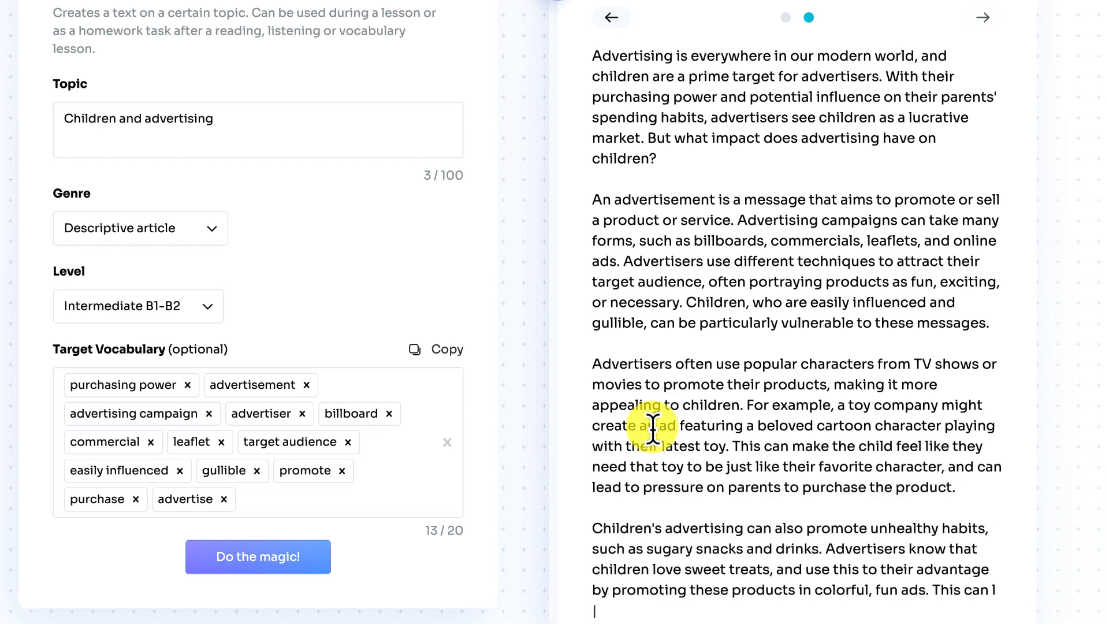
scroll(735, 386, down, 1)
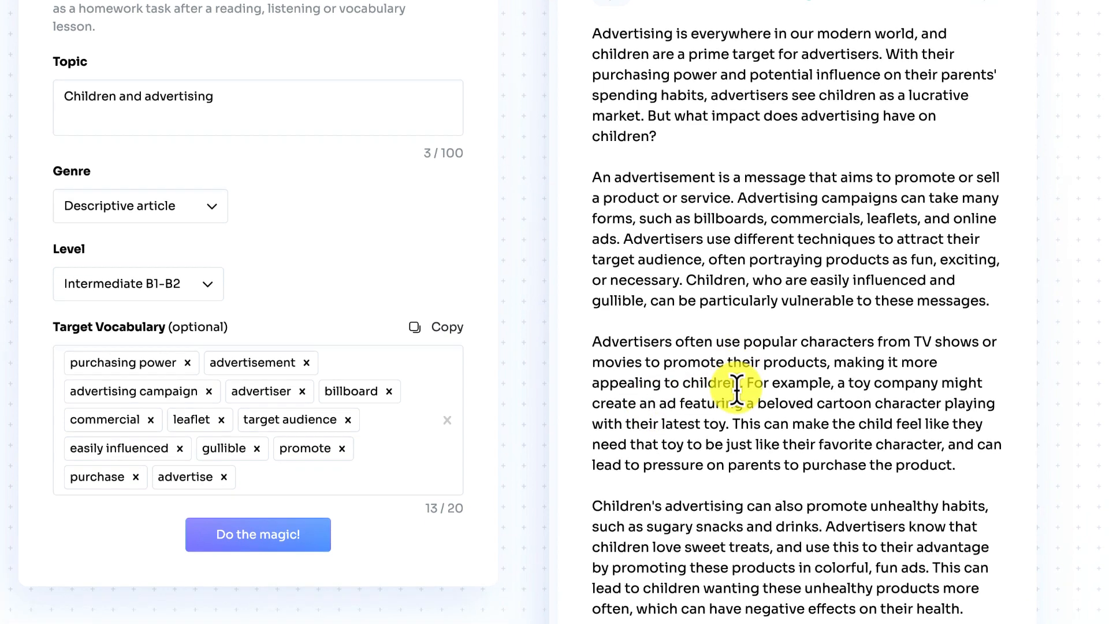
scroll(735, 389, down, 1)
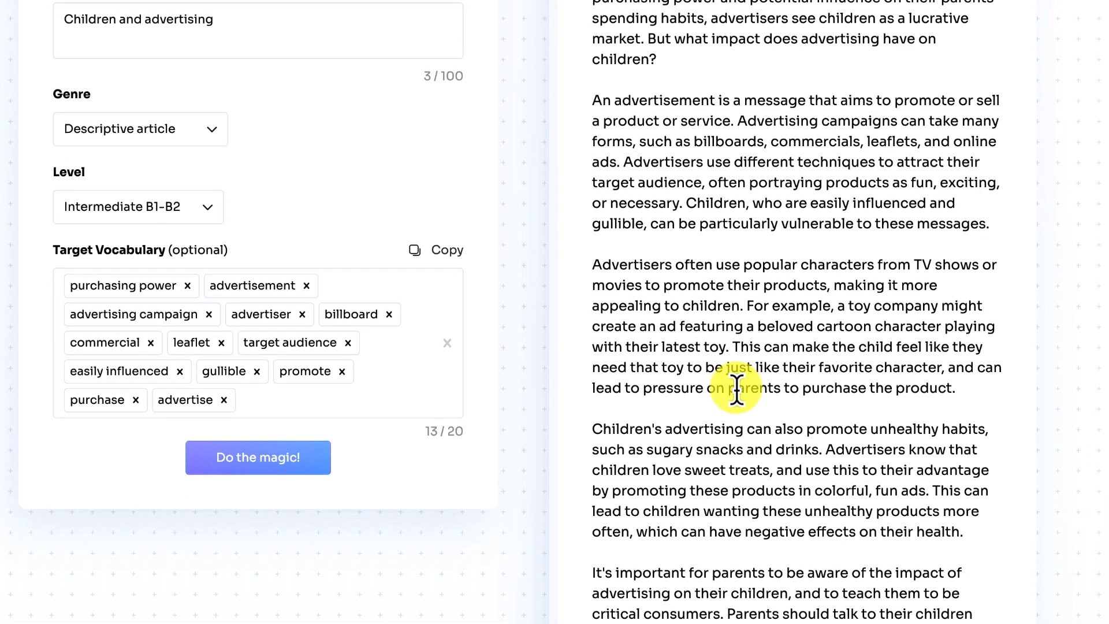
scroll(736, 389, down, 2)
scroll(736, 389, down, 1)
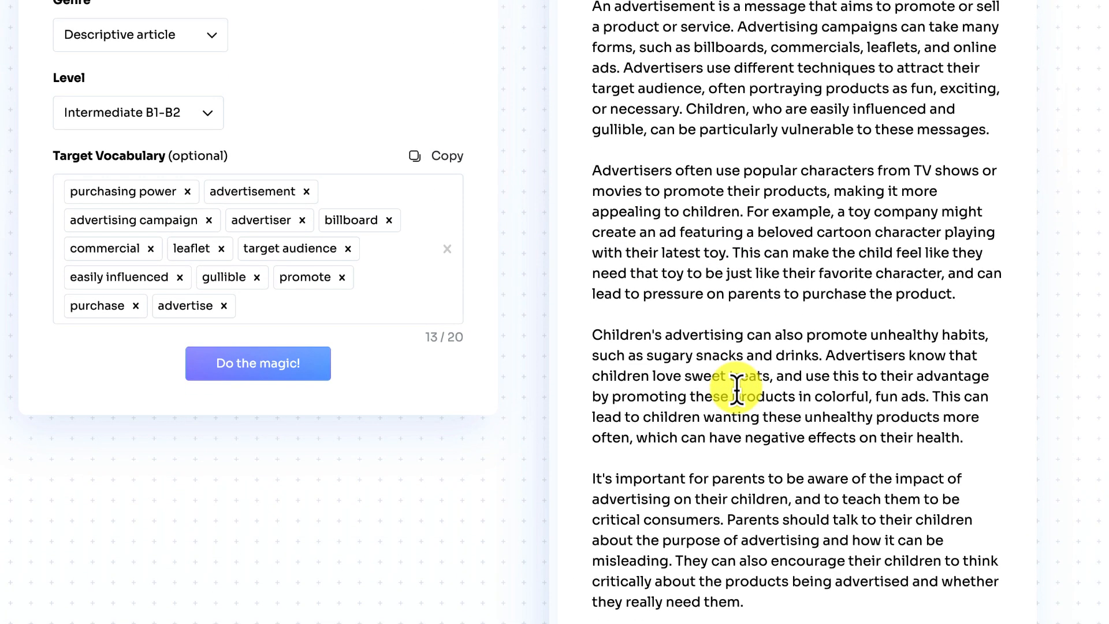
scroll(736, 386, down, 4)
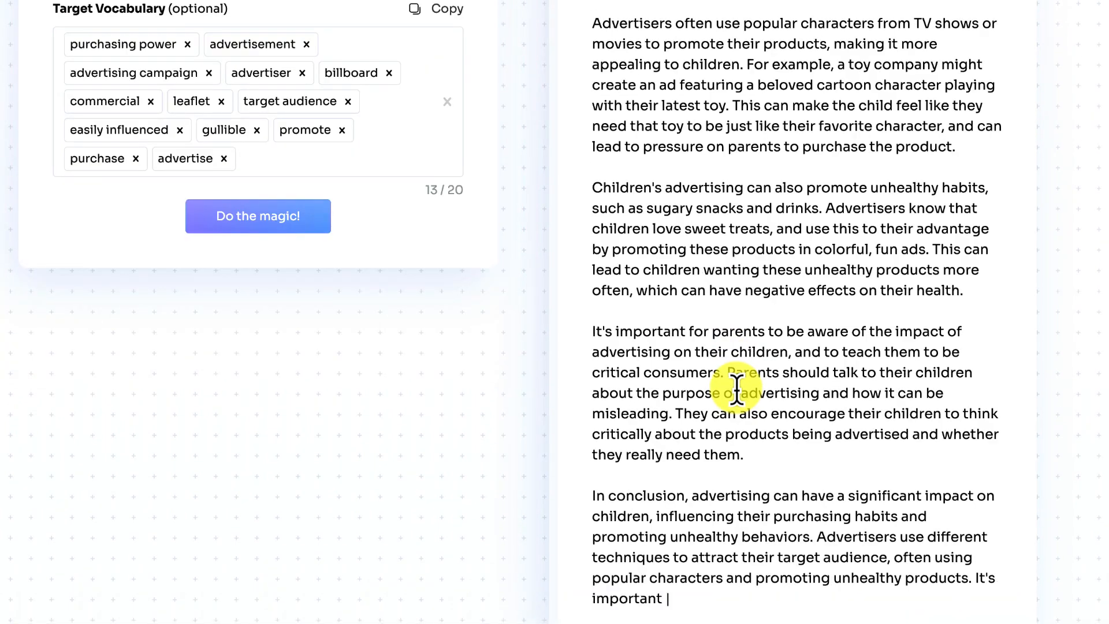
scroll(736, 386, up, 8)
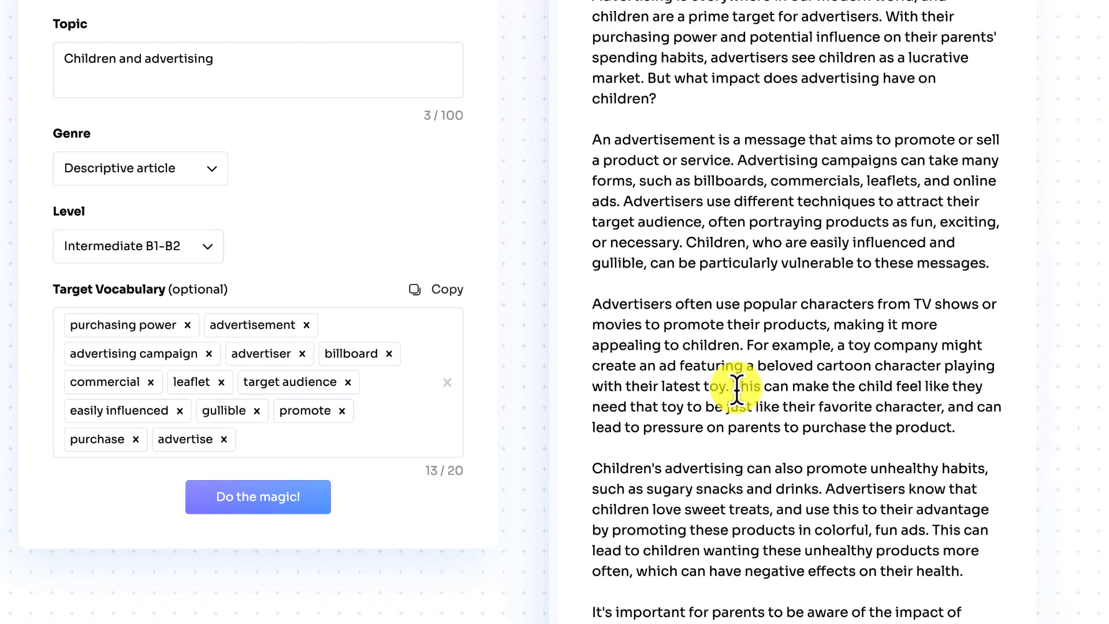
scroll(737, 390, up, 2)
- Generate another version of the text at the Advanced C1-C2 level and read it through to the conclusion
click(219, 311)
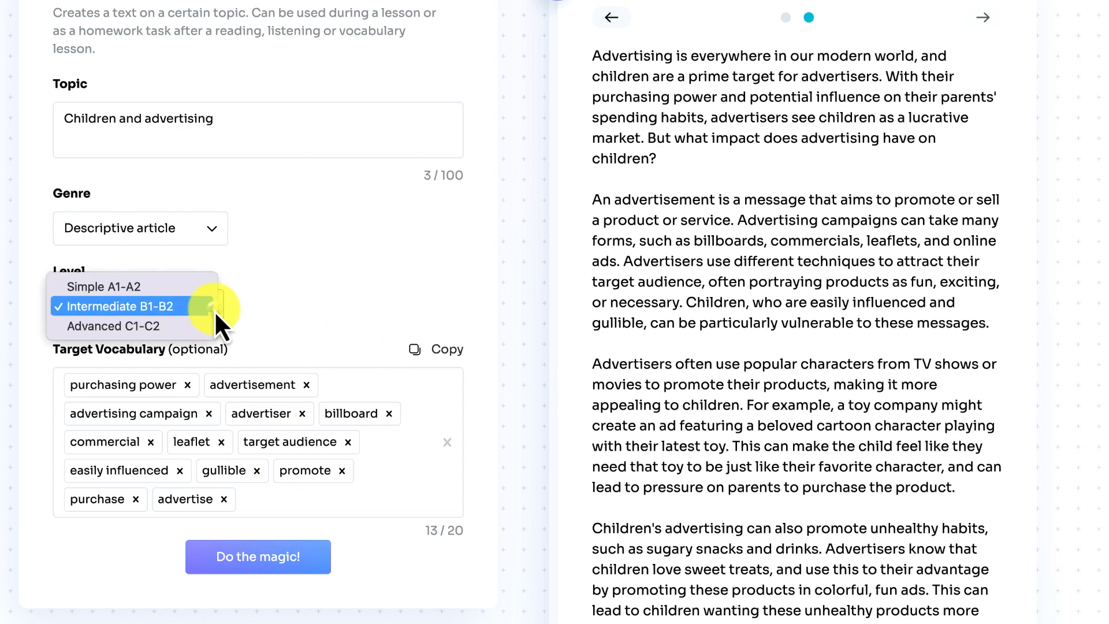
click(168, 324)
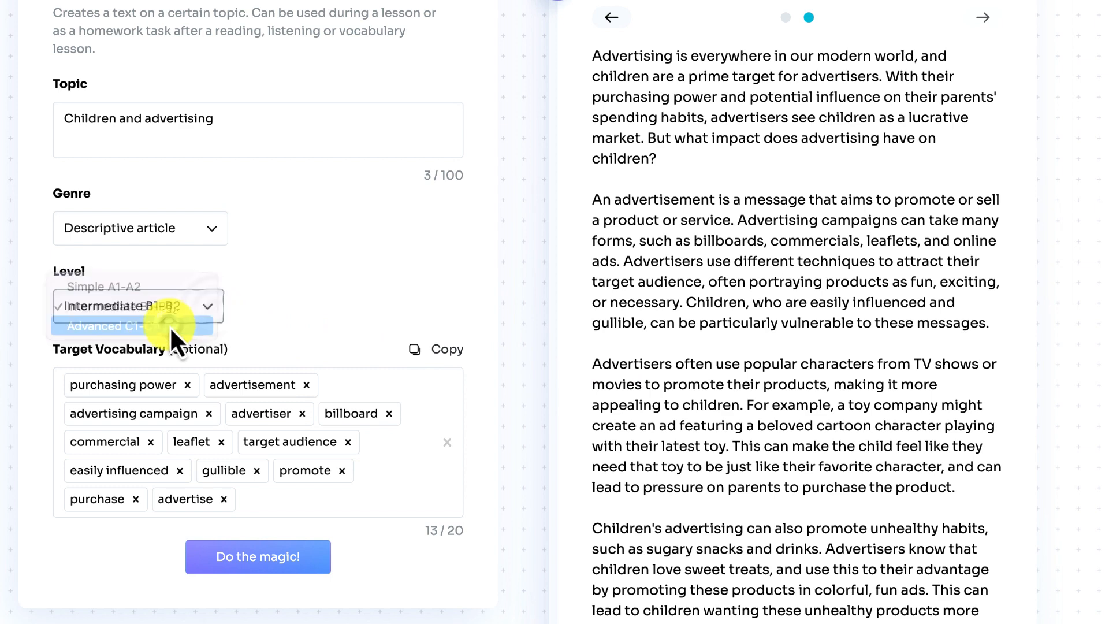
click(301, 559)
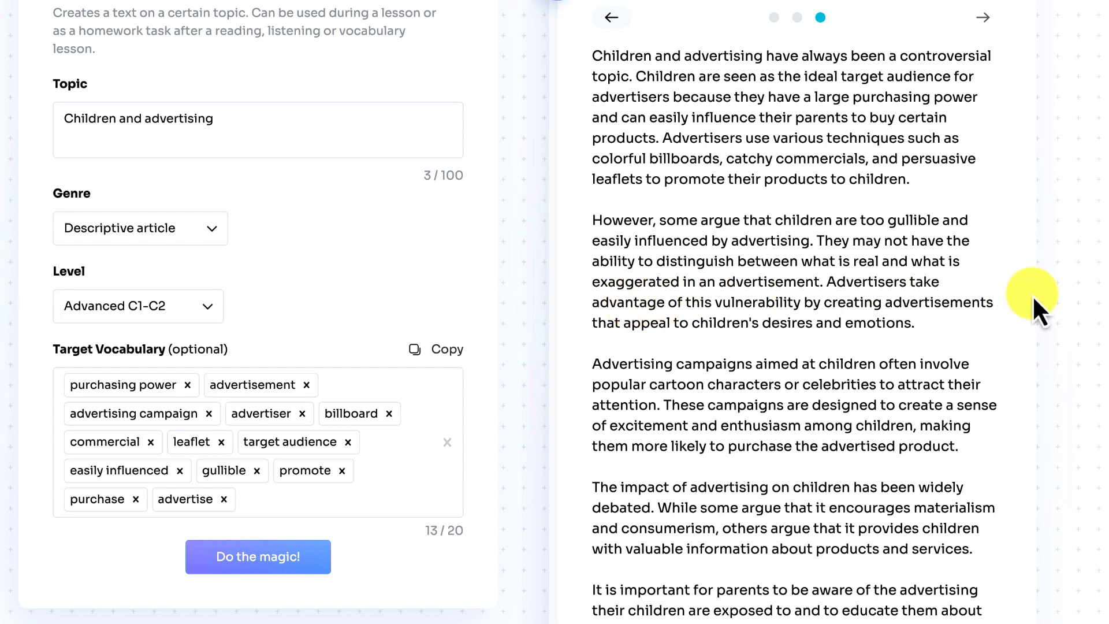
scroll(1031, 295, down, 1)
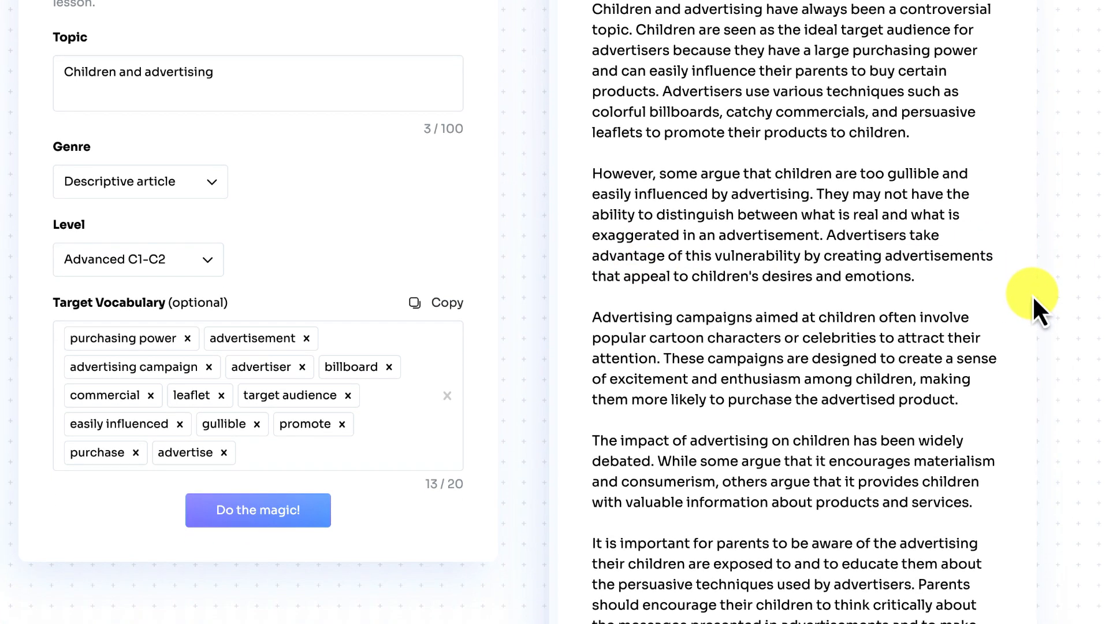
scroll(1031, 294, down, 5)
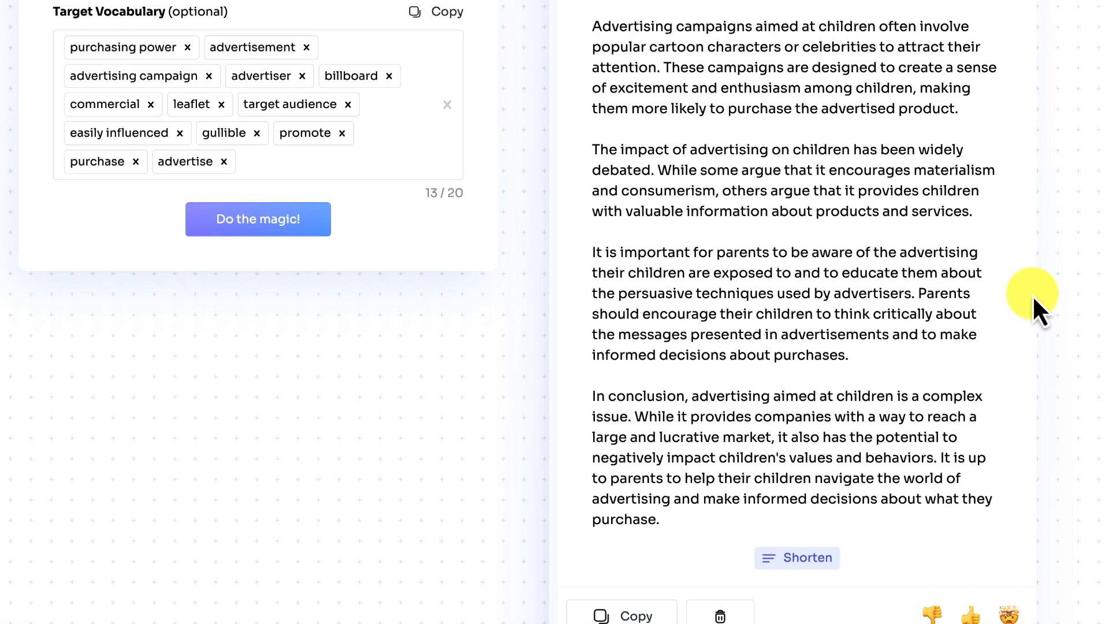
scroll(1032, 295, up, 5)
scroll(1031, 294, down, 5)
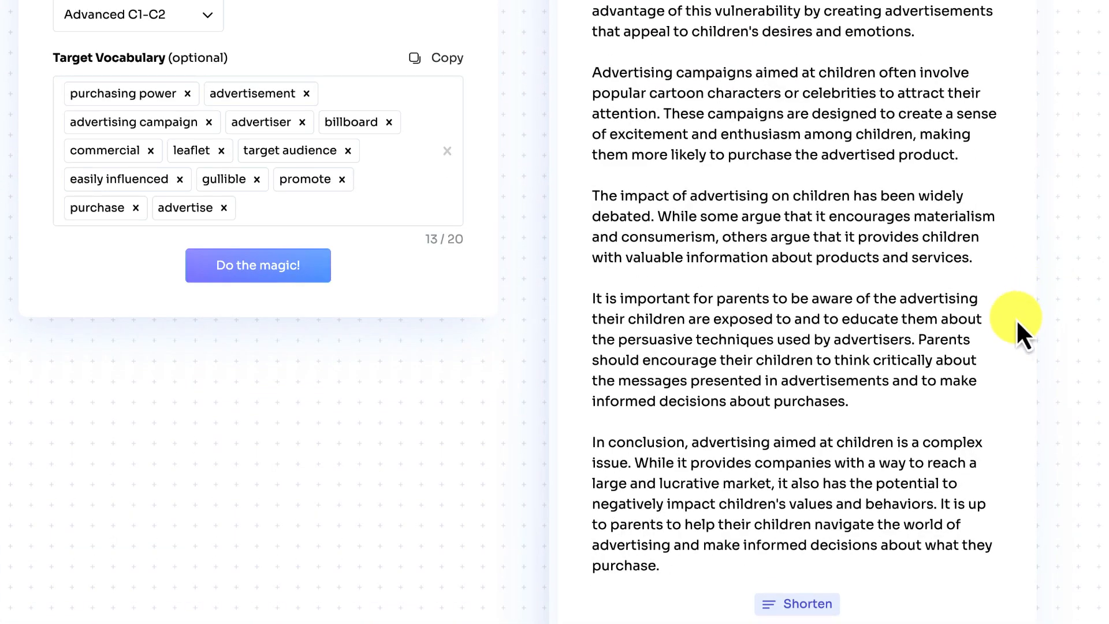
scroll(847, 566, up, 9)
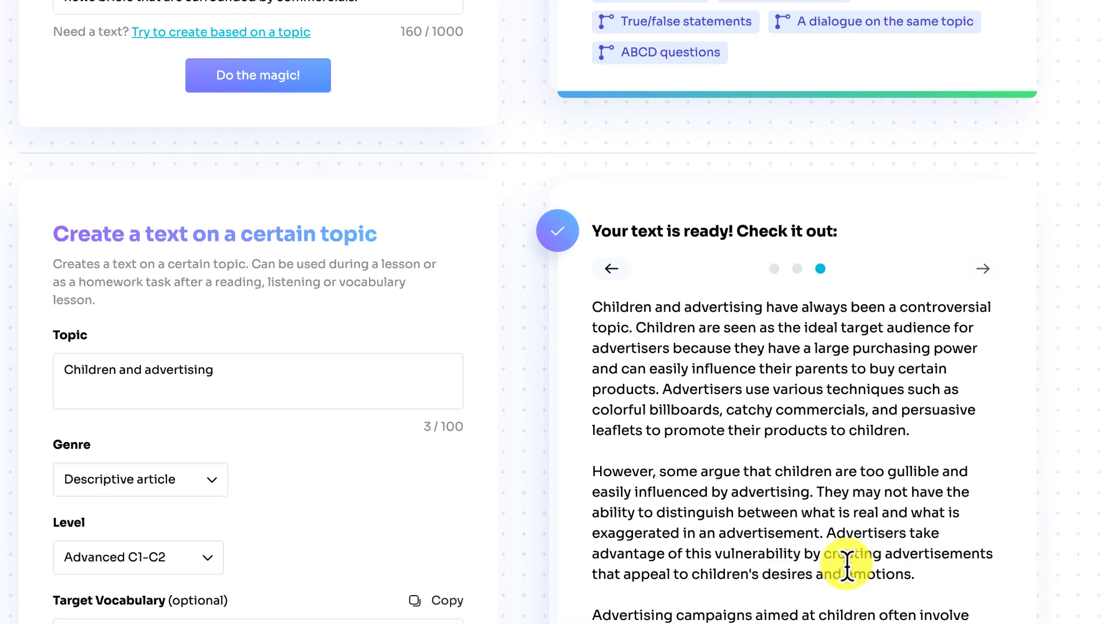
- Go back to the first generated version of the text, the simple A1-A2 one, and shorten it
click(774, 269)
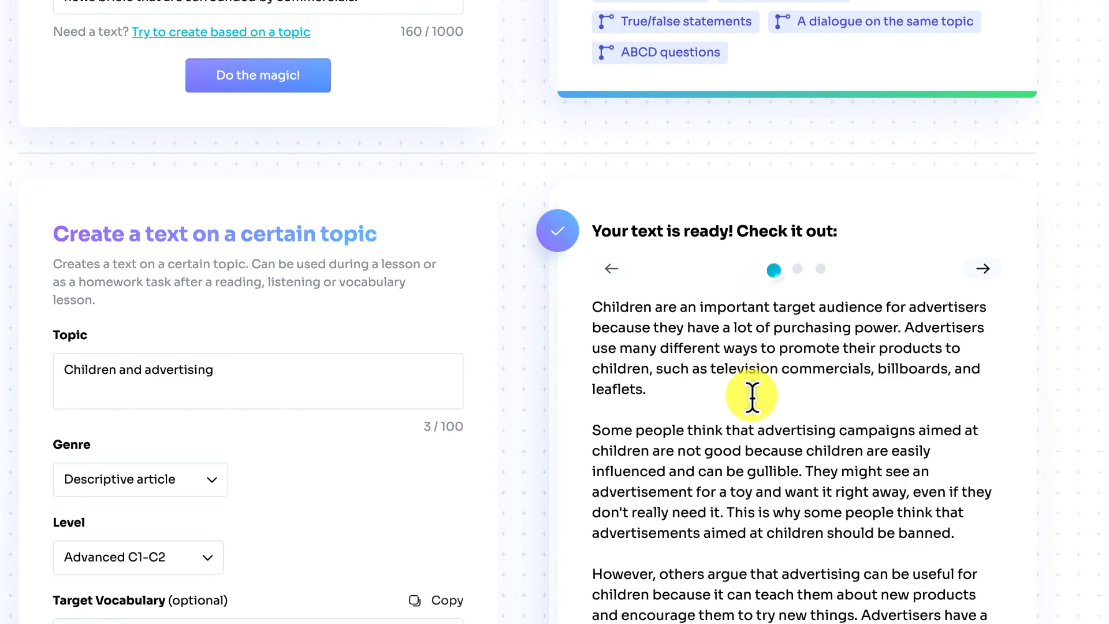
scroll(752, 397, down, 4)
scroll(752, 399, up, 4)
scroll(752, 401, down, 2)
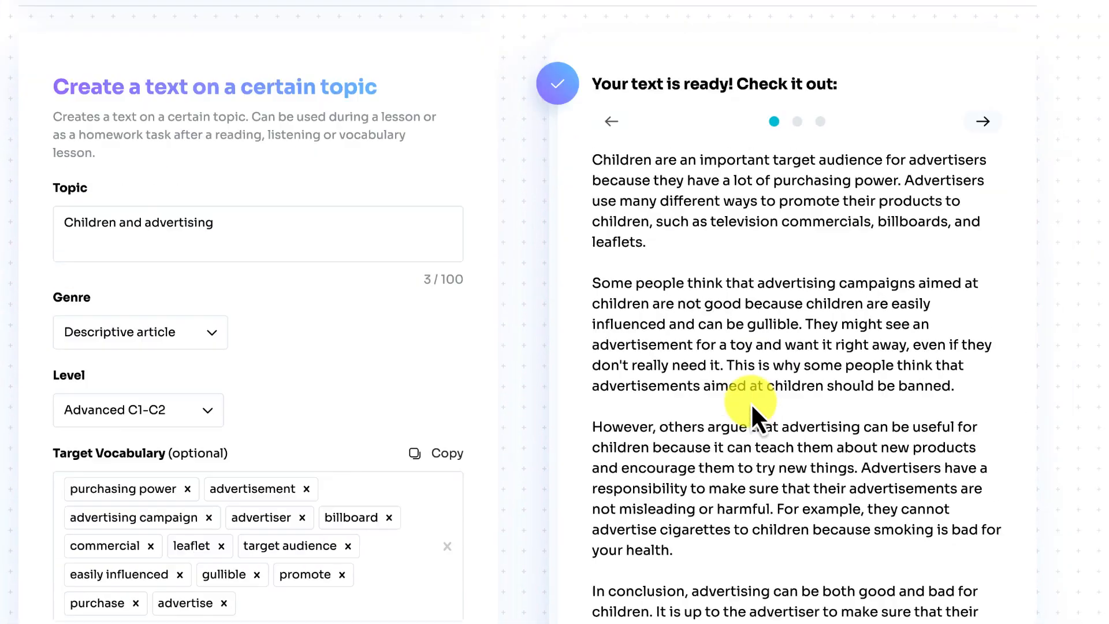
scroll(750, 403, down, 2)
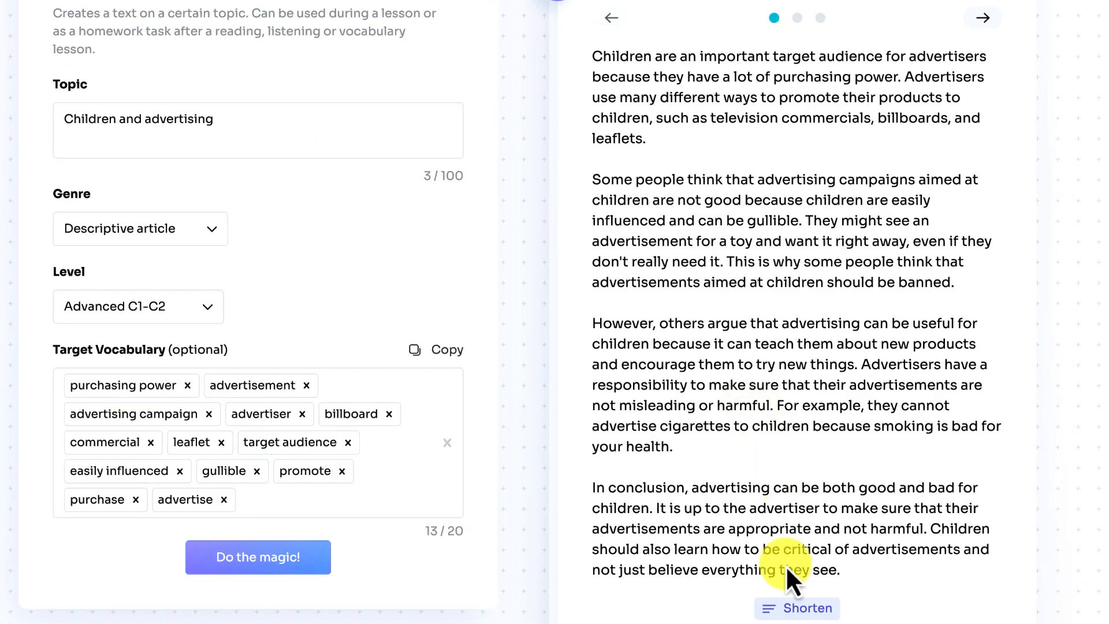
click(797, 606)
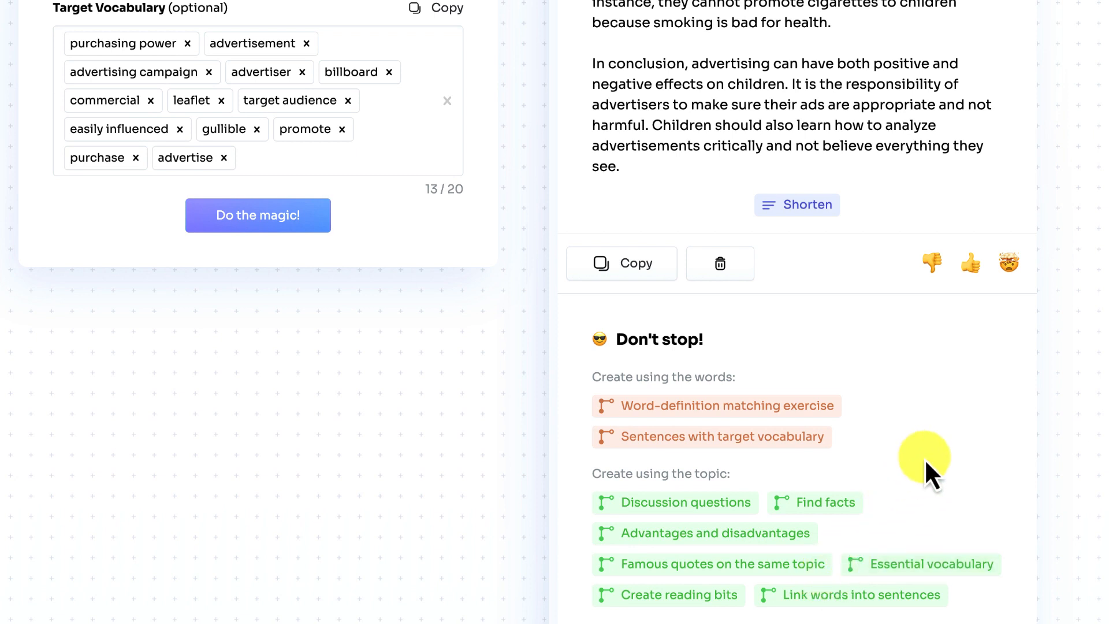
- Create a Fill in the gap exercise from the shortened text, keeping the highlighted target vocabulary as the gaps
scroll(926, 398, down, 1)
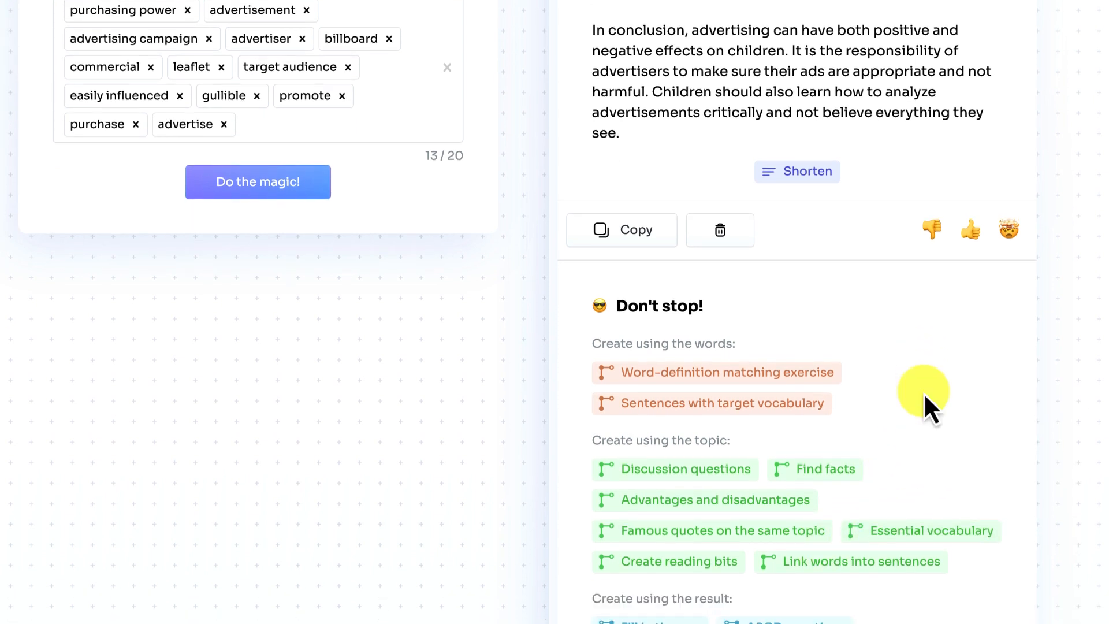
scroll(923, 393, down, 3)
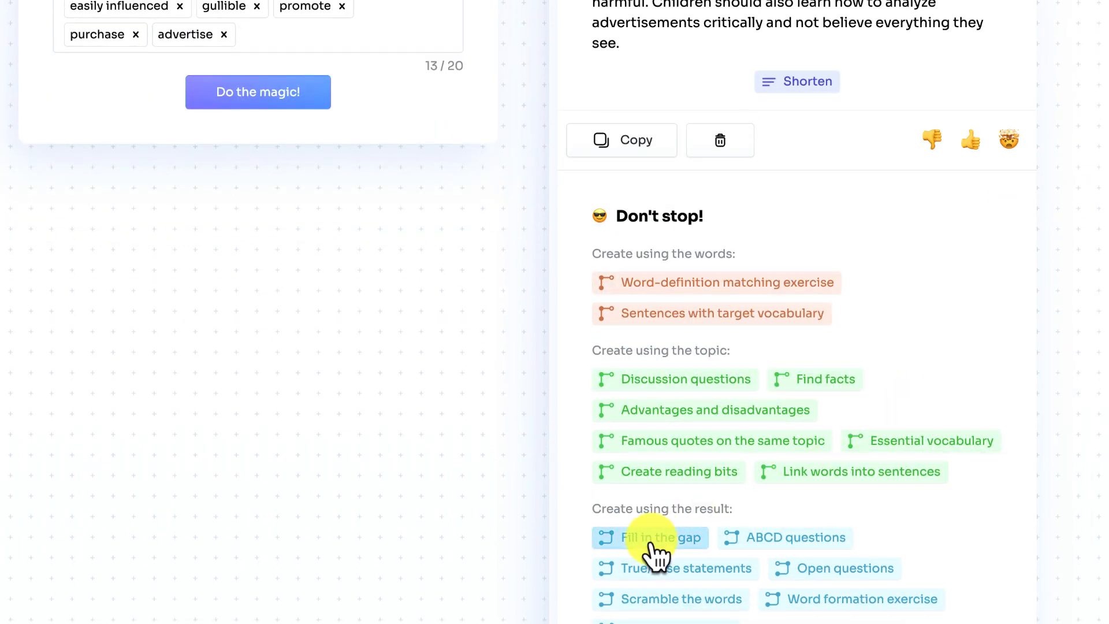
click(652, 537)
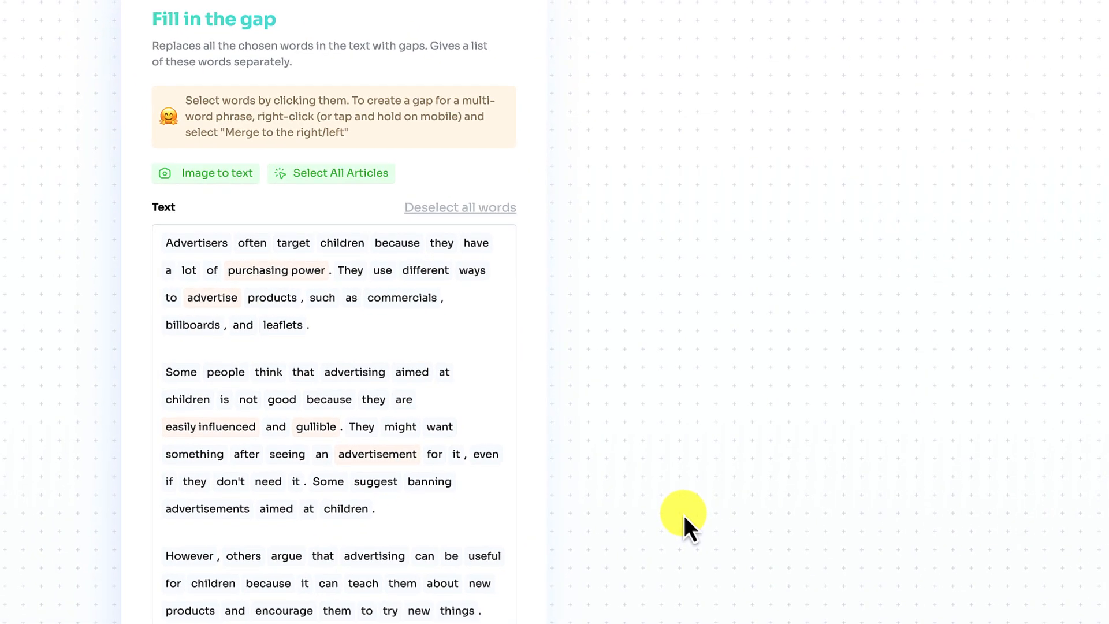
scroll(684, 515, up, 15)
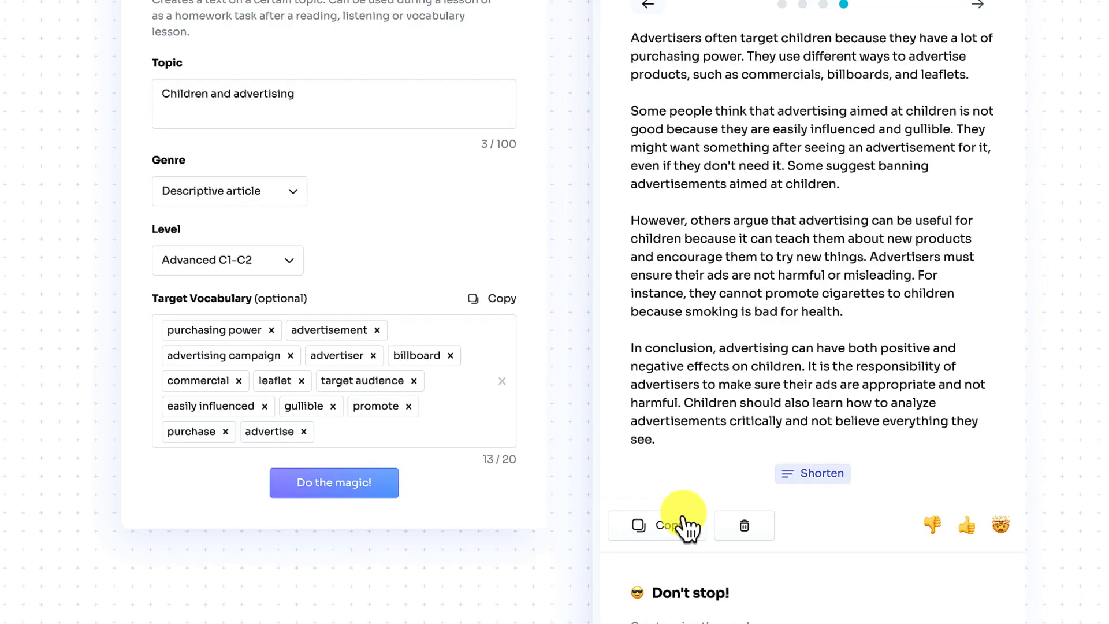
click(683, 515)
scroll(354, 434, up, 10)
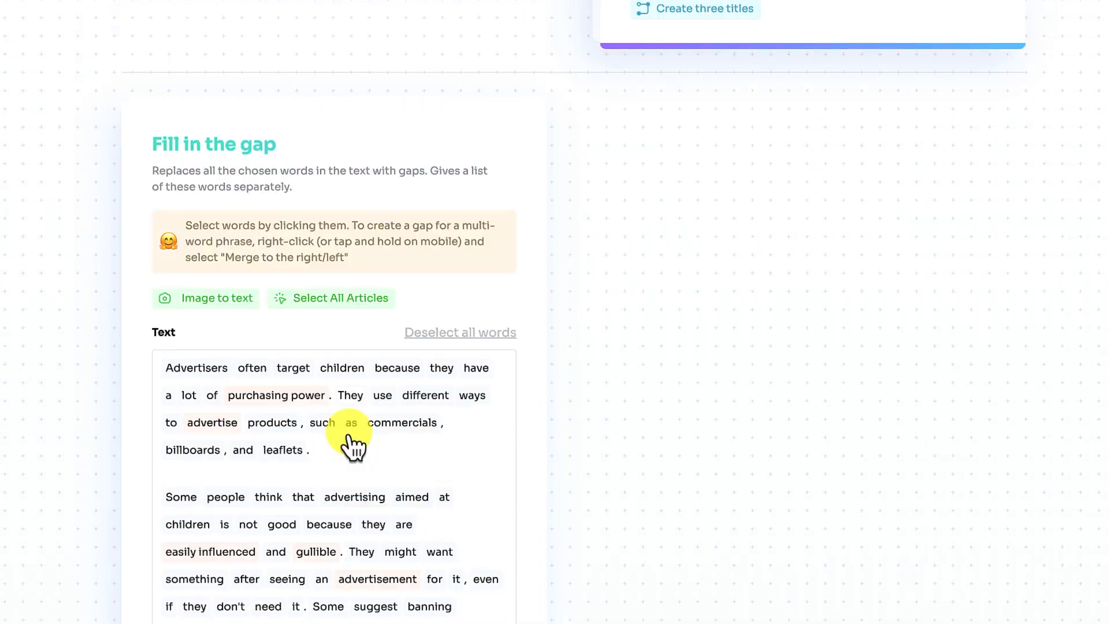
scroll(350, 439, down, 3)
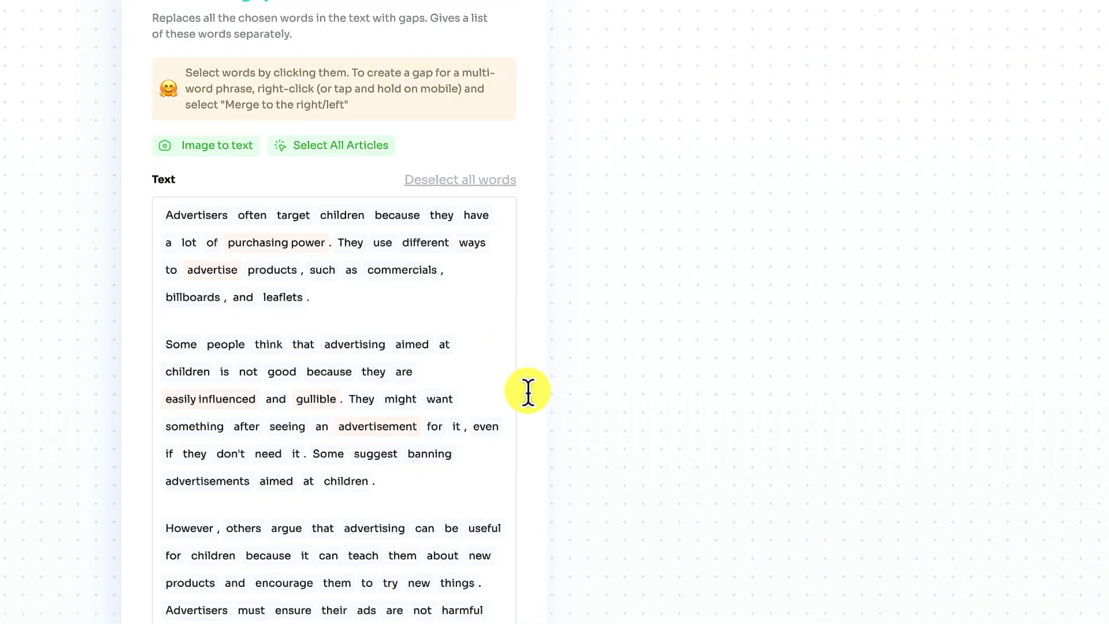
scroll(528, 391, down, 8)
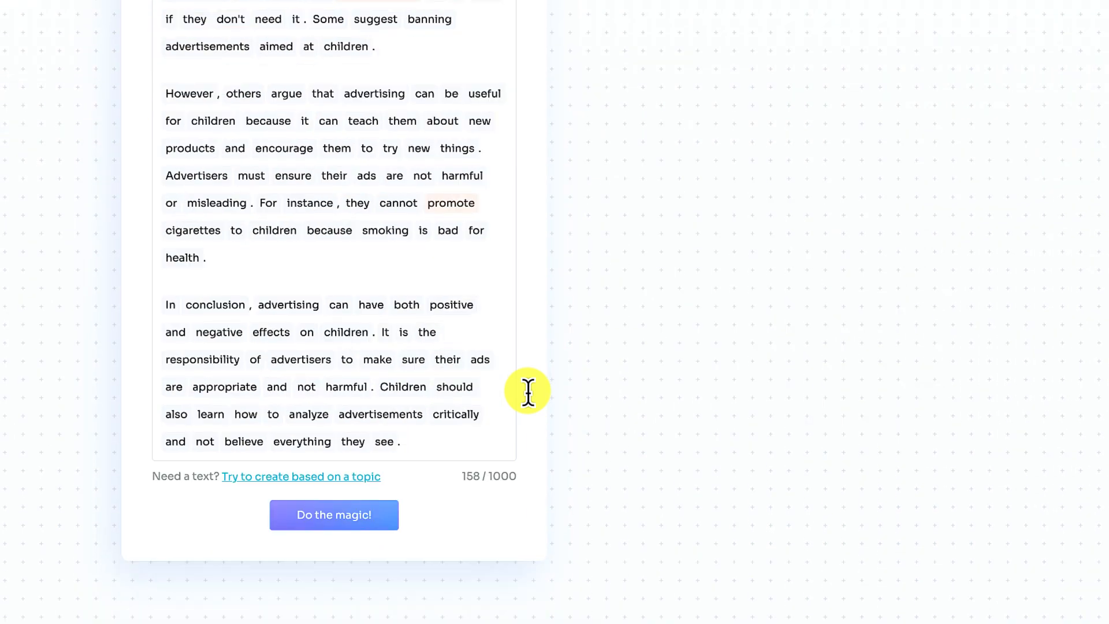
click(370, 520)
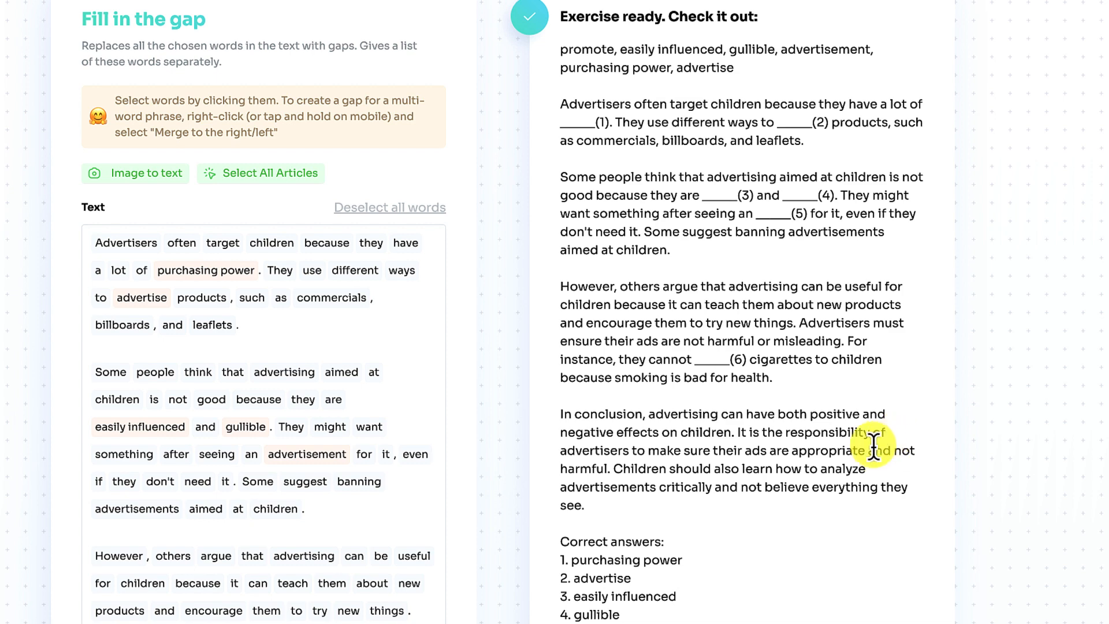
- Review the gap-fill exercise with its word list, correct answers and follow-up exercise suggestions
scroll(782, 486, down, 5)
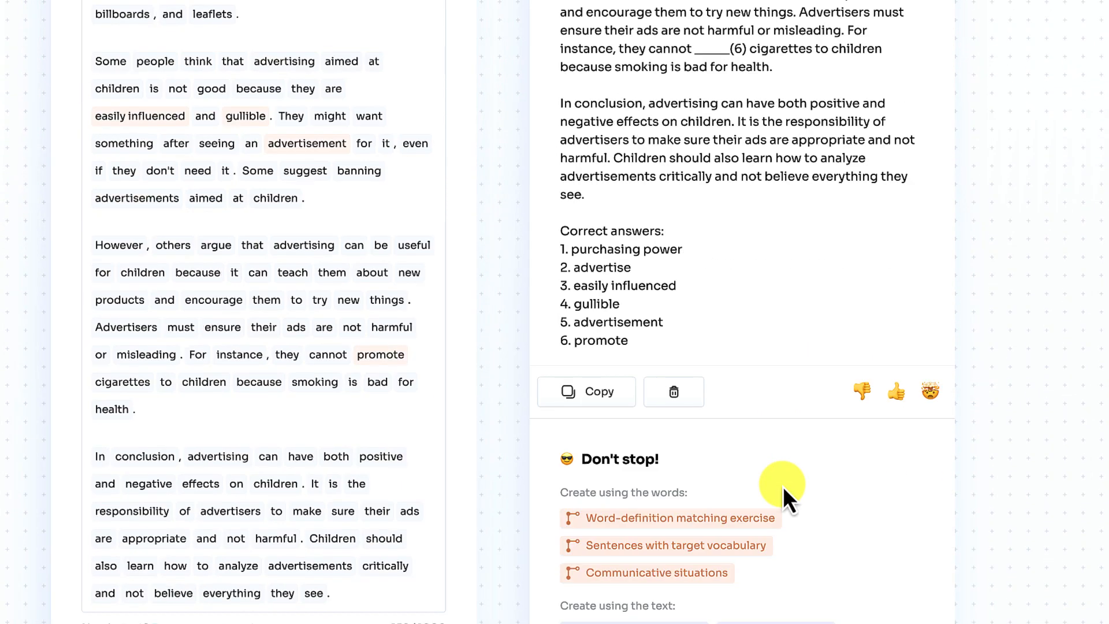
scroll(784, 490, up, 3)
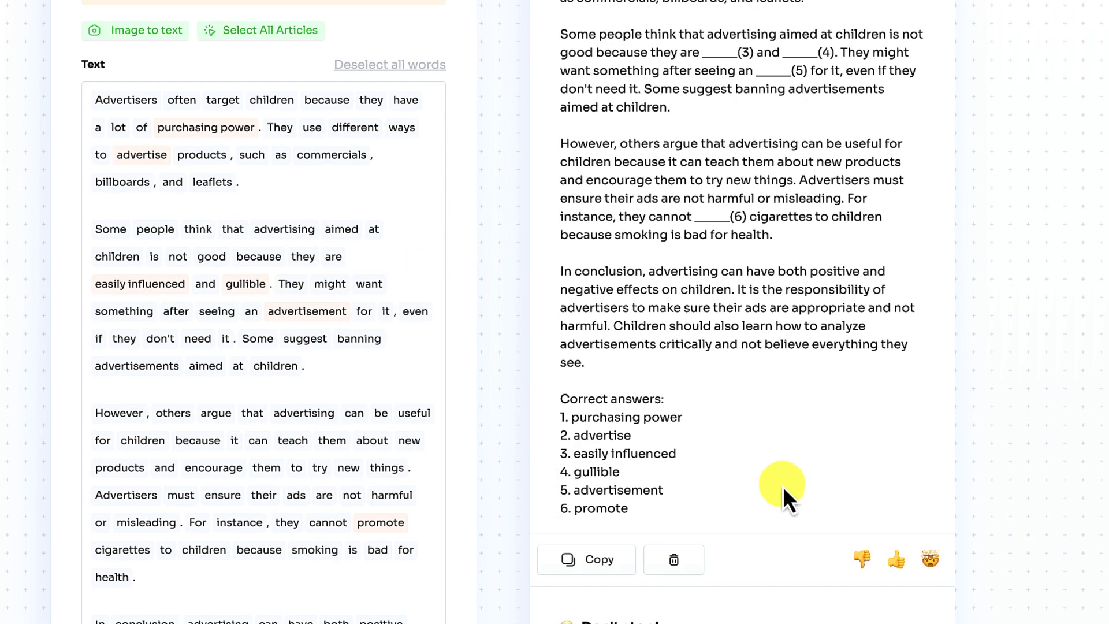
scroll(782, 486, up, 7)
scroll(782, 487, down, 10)
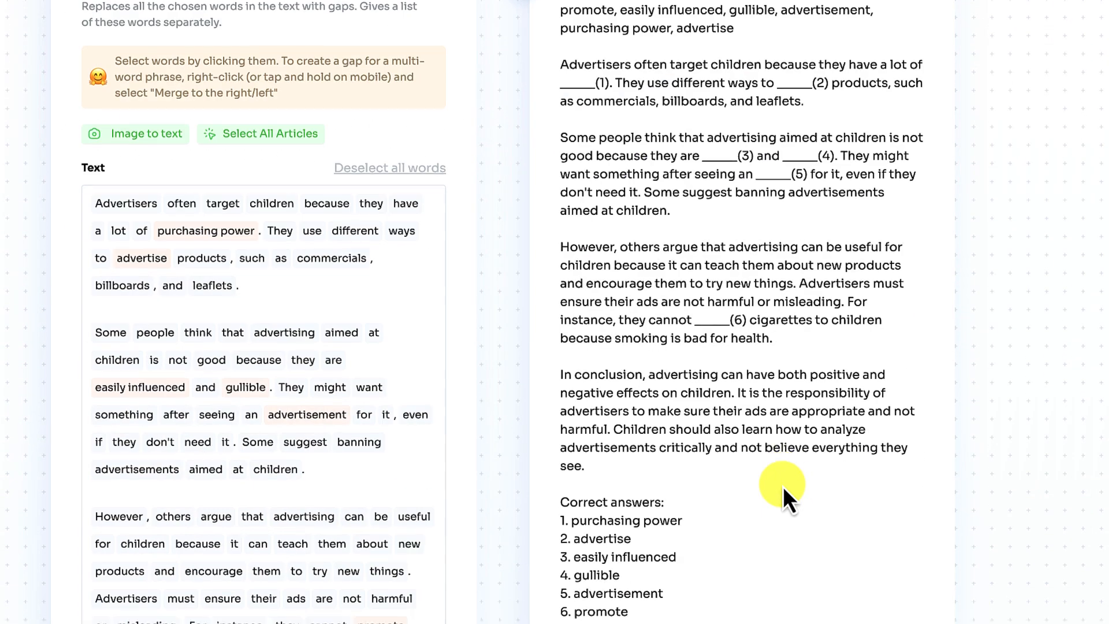
scroll(782, 486, down, 2)
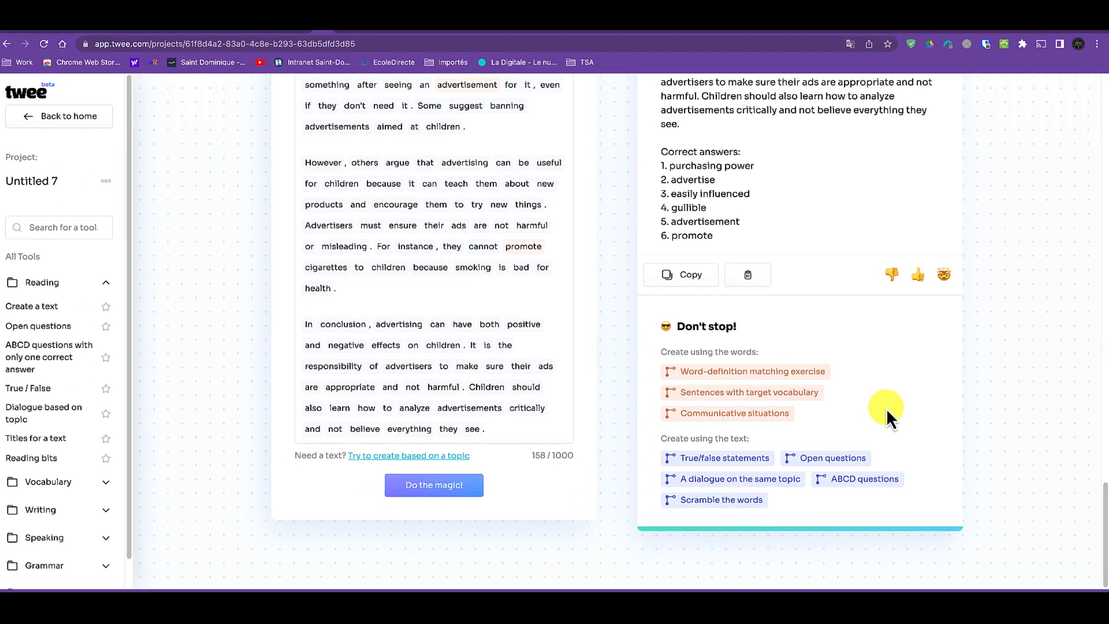
- Look back over the whole project, from the lead-in activities to the gap-fill exercise
scroll(855, 404, up, 7)
scroll(887, 412, up, 15)
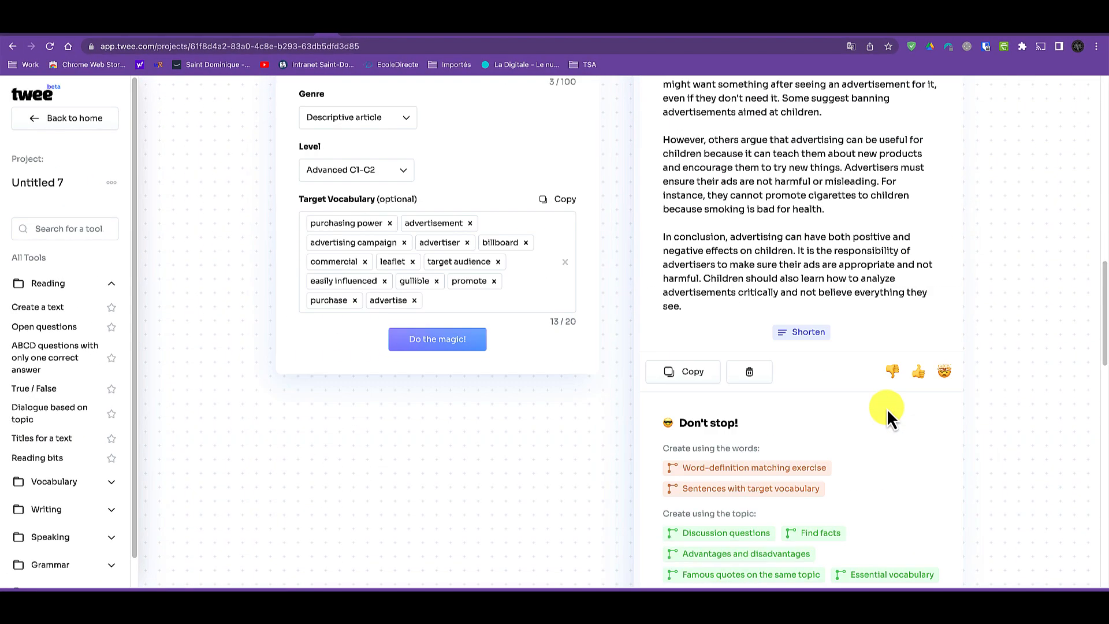
scroll(888, 412, up, 5)
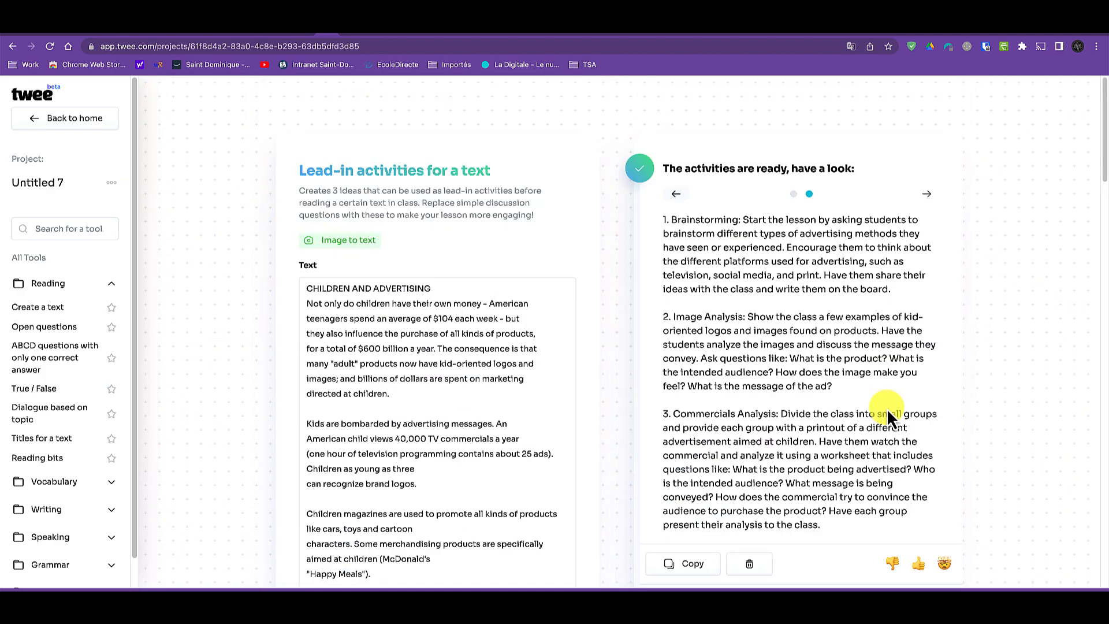
scroll(886, 416, down, 20)
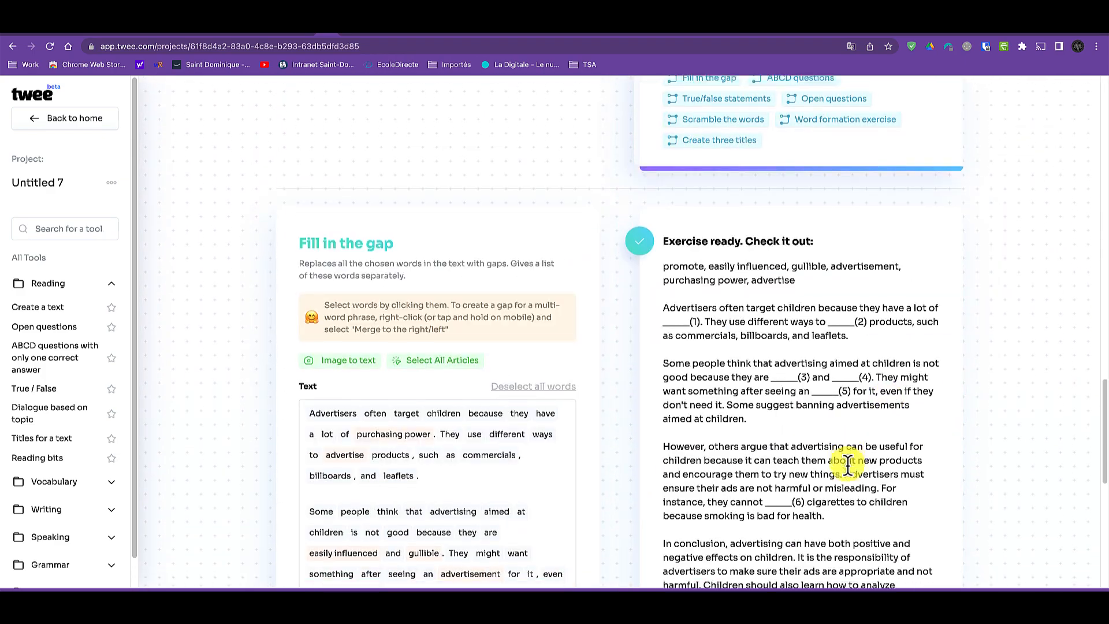
scroll(848, 464, down, 8)
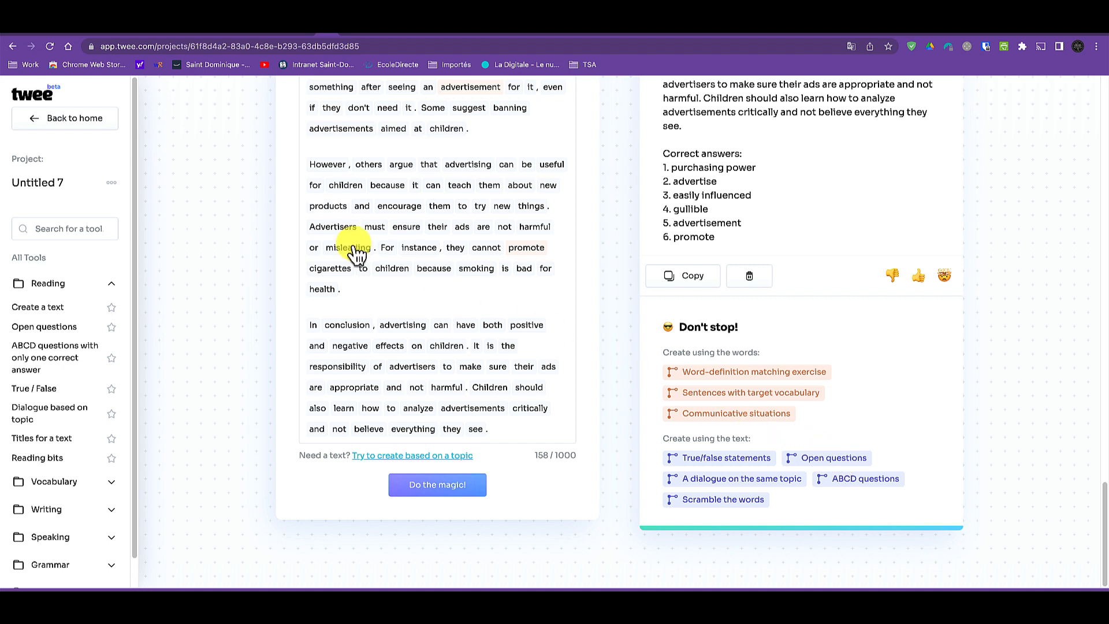
- Return to the home page and open the Marketing to Children project from the latest projects
click(77, 122)
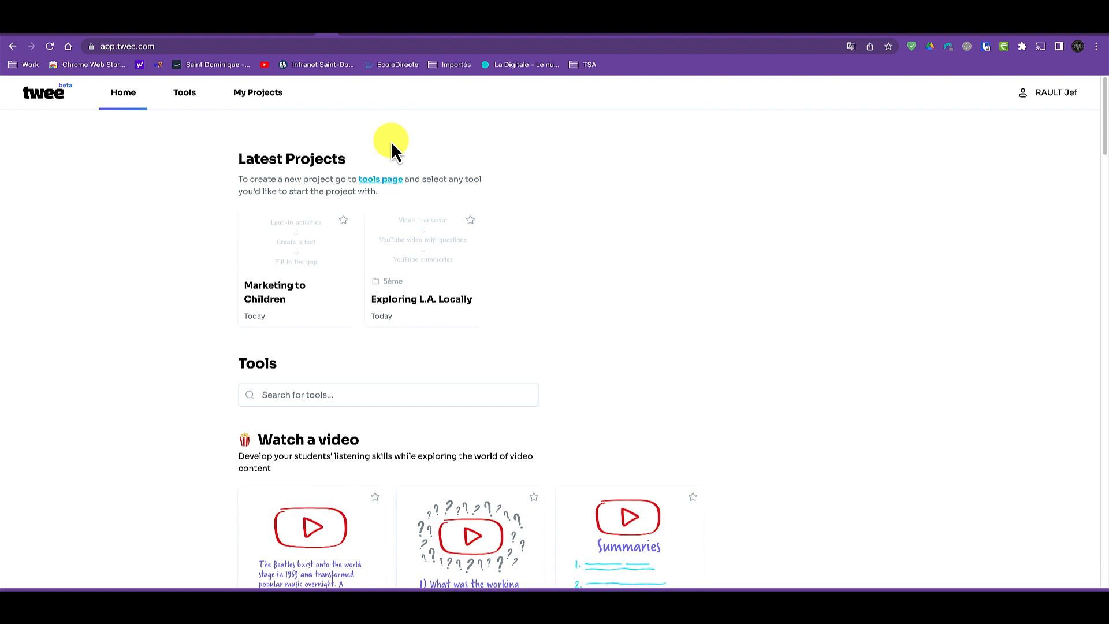
click(293, 240)
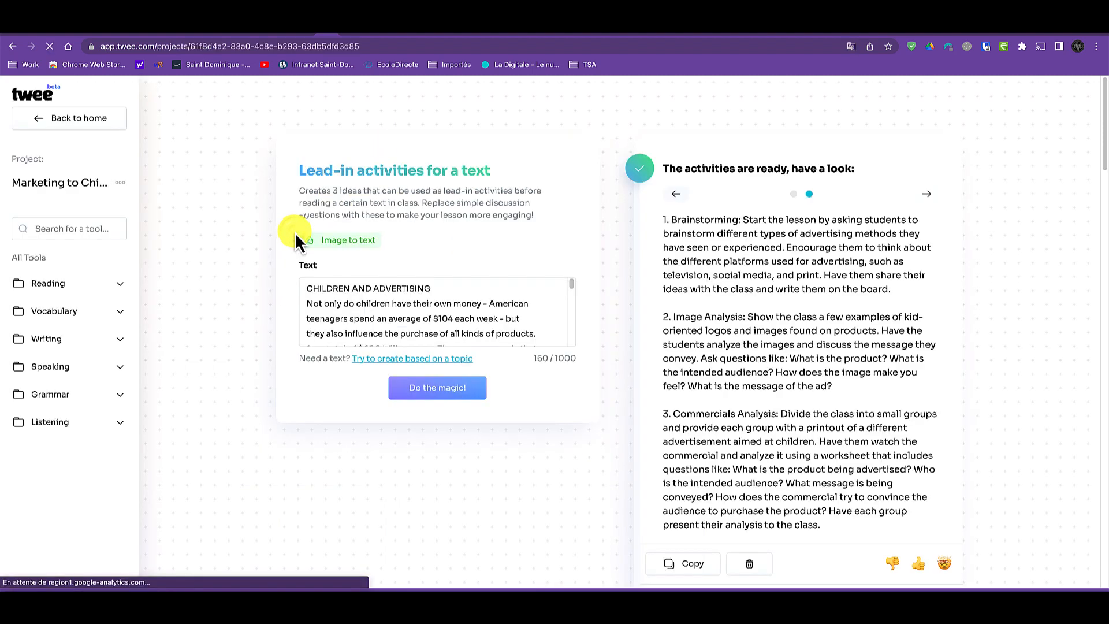